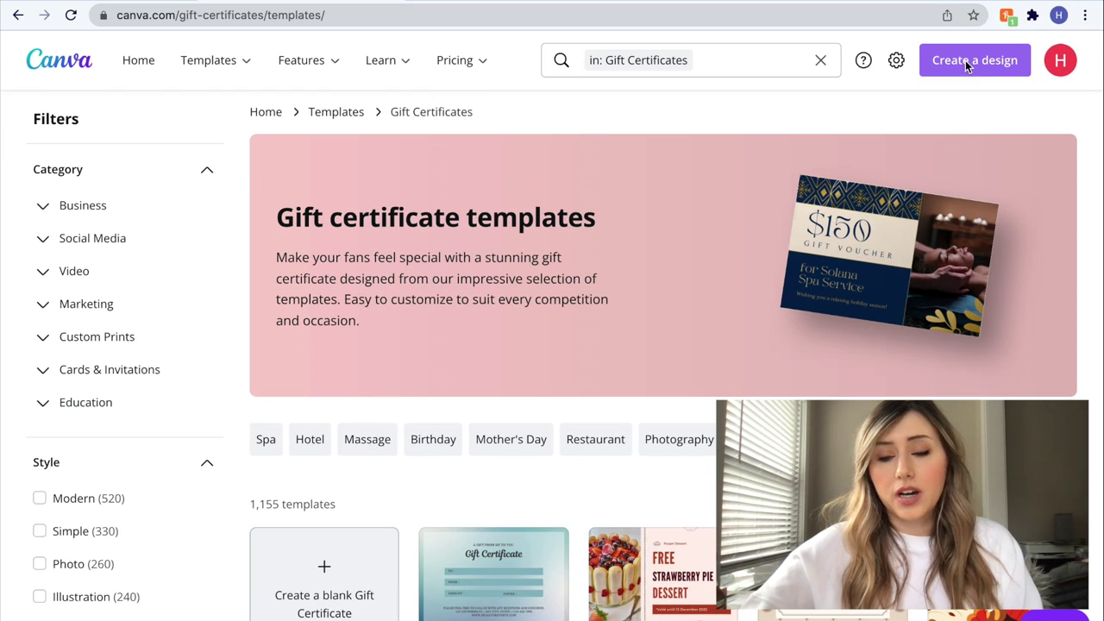
- Enter 5000 px width and 5000 px height under Custom size and create the blank design
left_click(923, 85)
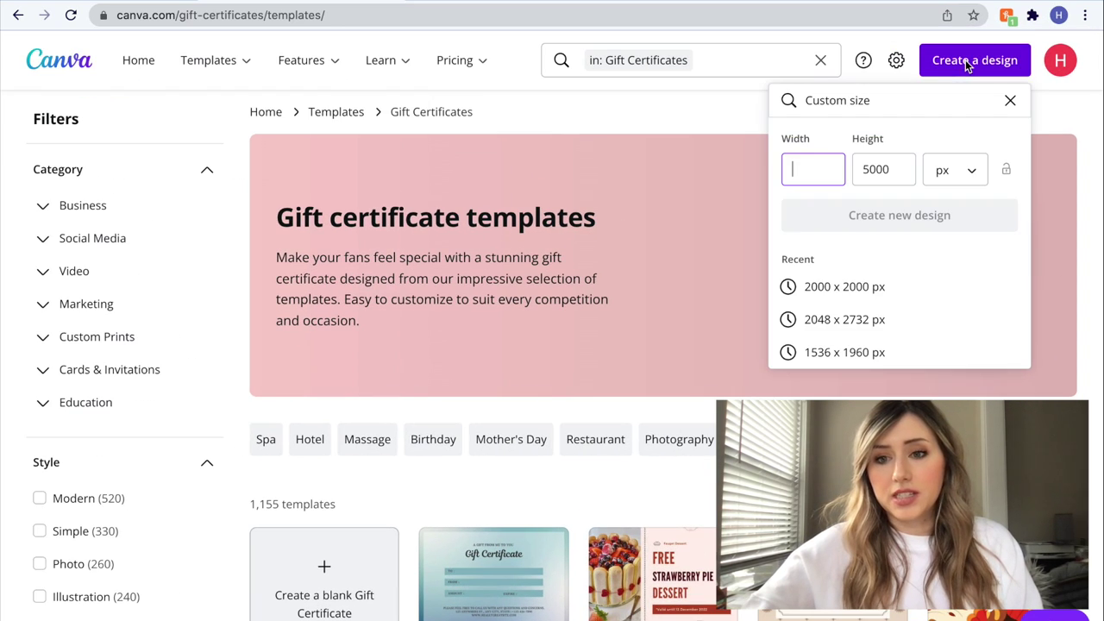
left_click(854, 171)
double_click(850, 172)
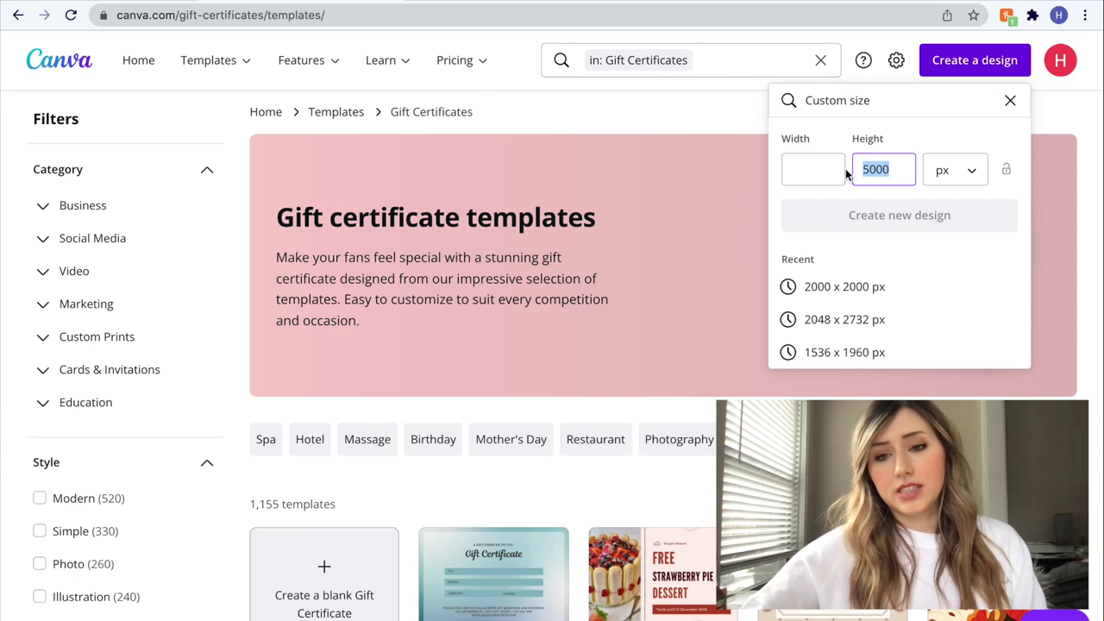
key("BackSpace")
key("BackSpace")
left_click(855, 141)
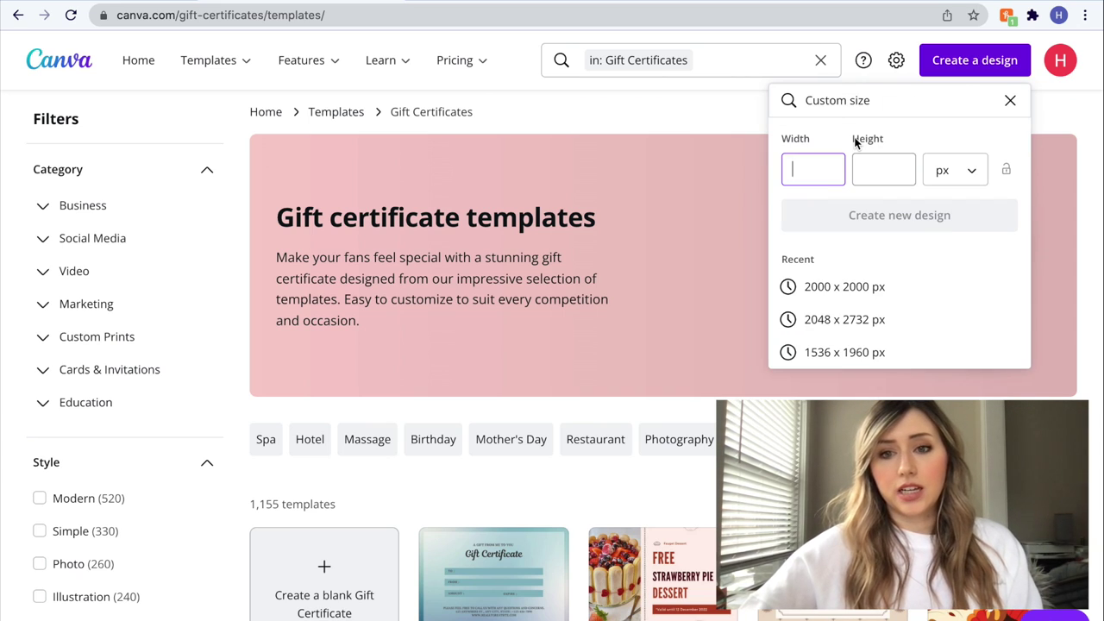
type("5000")
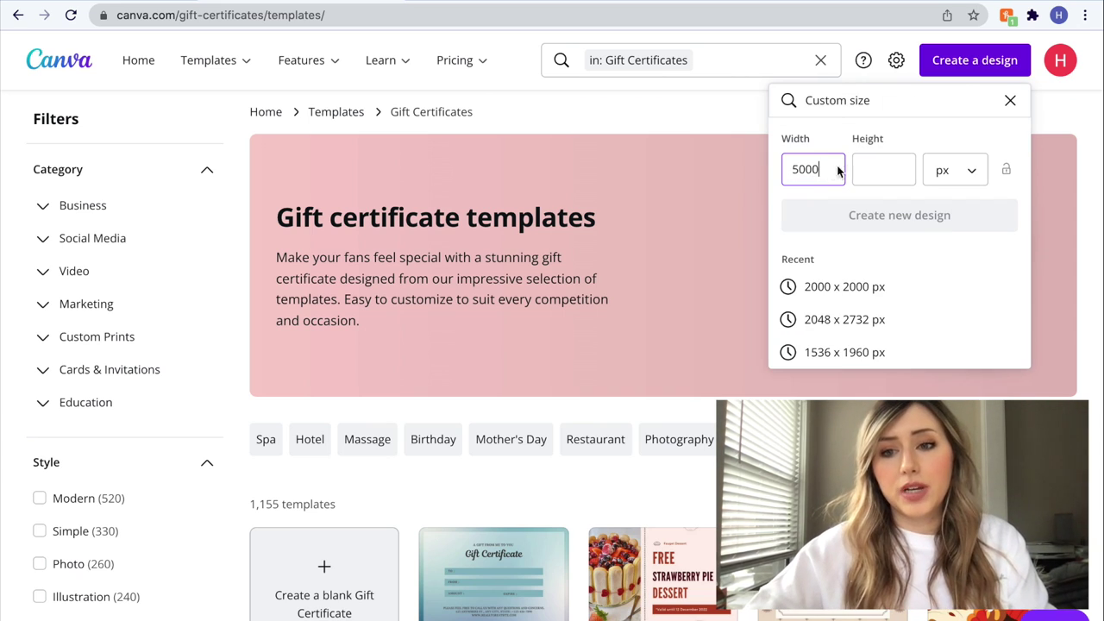
left_click(913, 170)
type("5000")
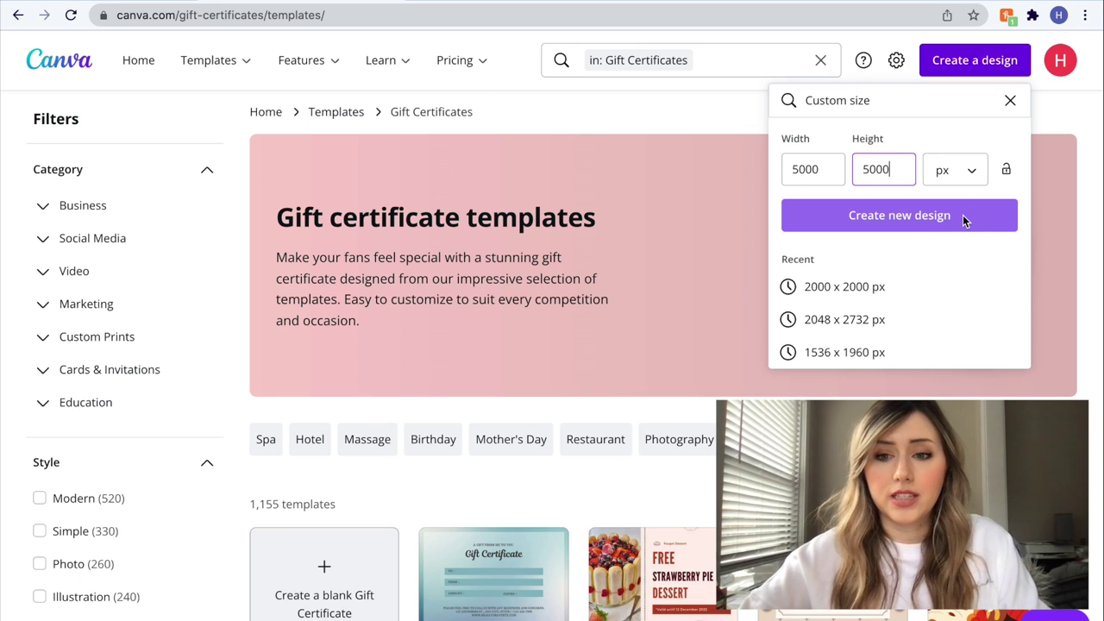
left_click(933, 216)
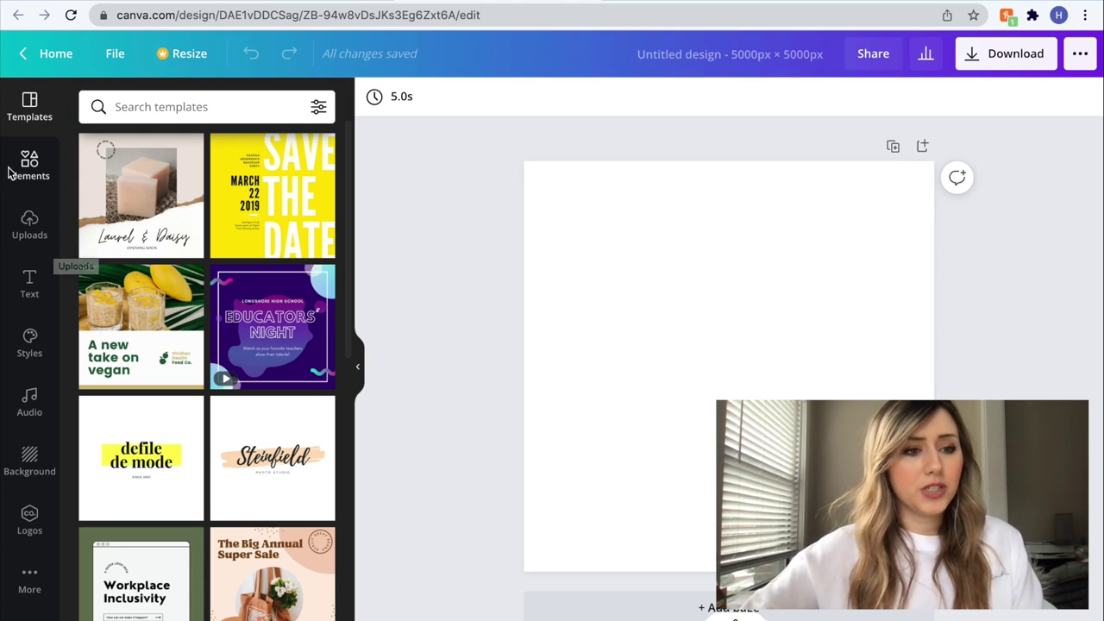
- Add the PROPOSAL text combination from the Text panel, enlarge it and shift it right
left_click(21, 292)
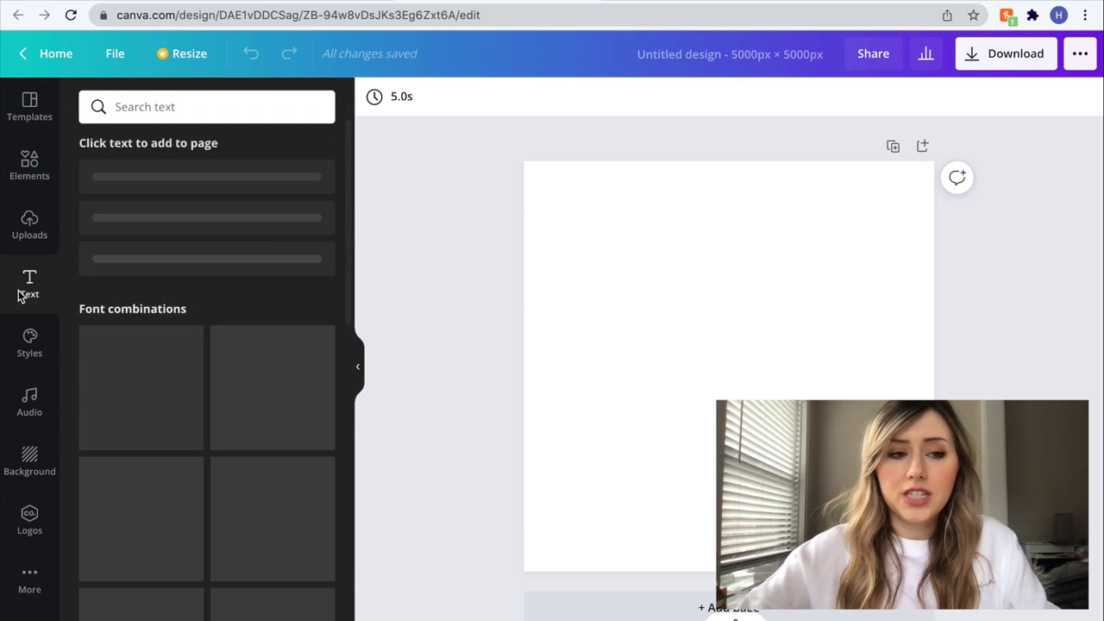
left_click(141, 427)
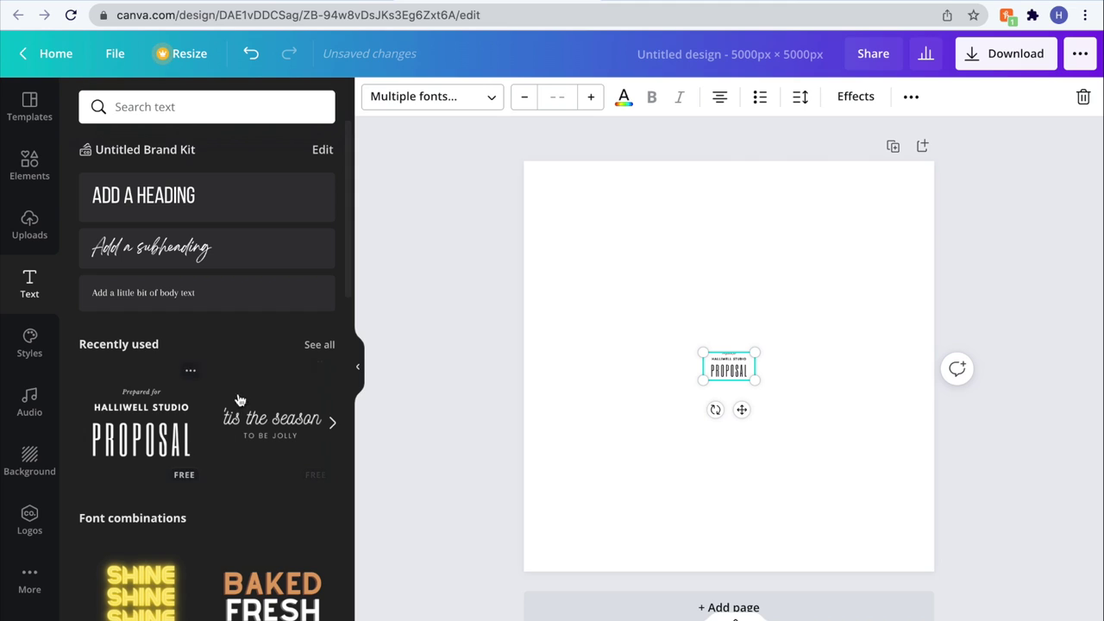
left_click_drag(703, 356, 523, 210)
left_click_drag(601, 360, 698, 348)
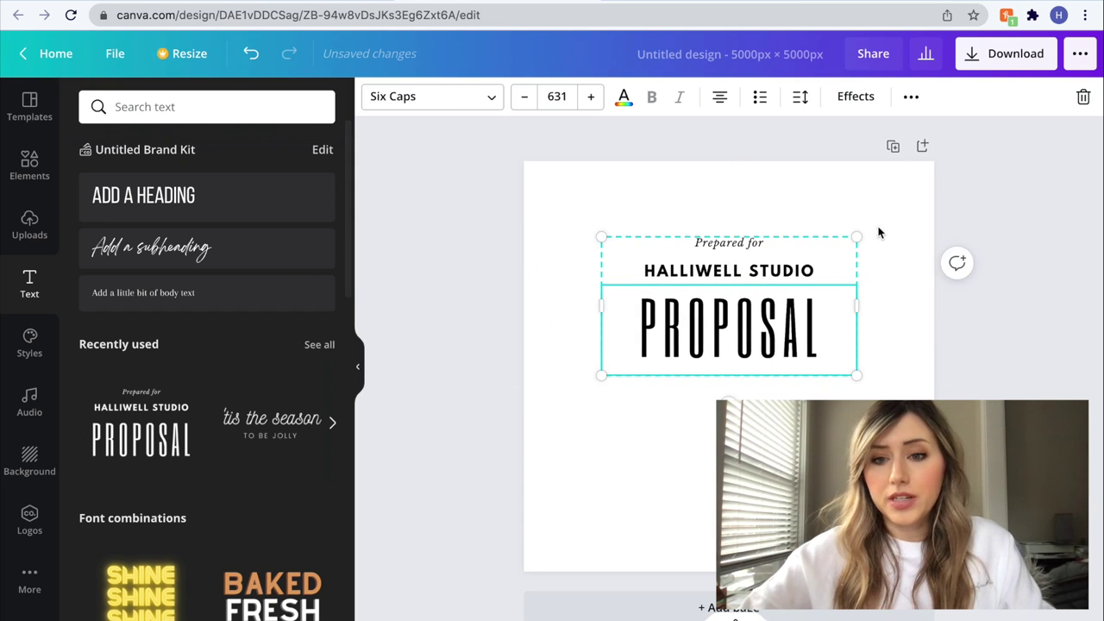
- Delete the HALLIWELL STUDIO and Prepared for lines and centre the PROPOSAL word
left_click(799, 270)
double_click(800, 270)
key("BackSpace")
double_click(748, 243)
key("BackSpace")
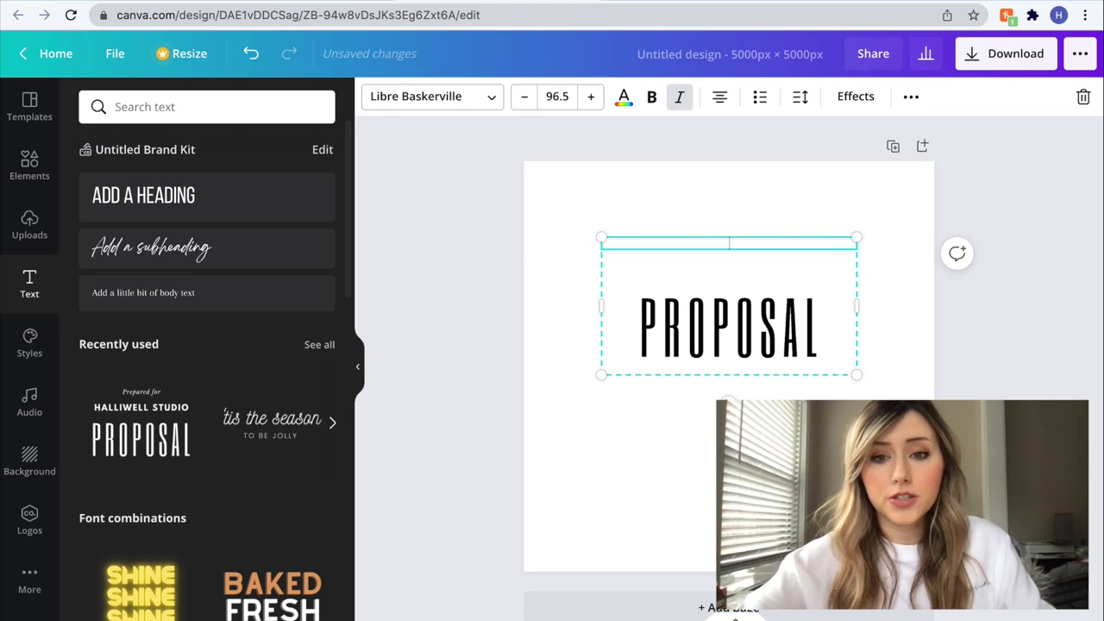
left_click_drag(858, 244, 988, 163)
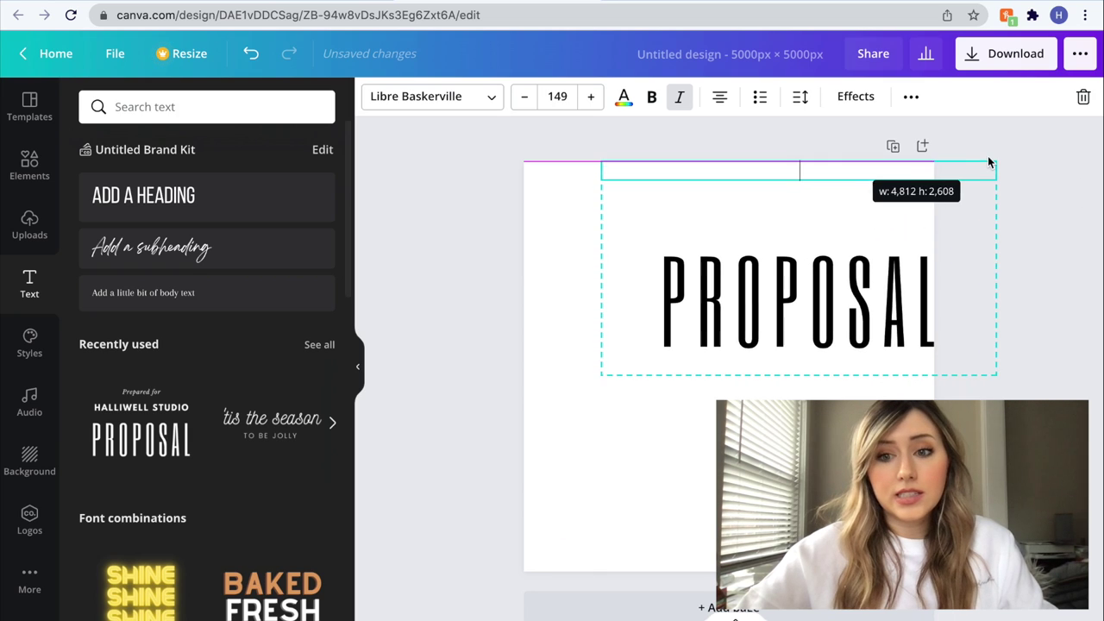
left_click(788, 360)
left_click_drag(788, 361, 785, 372)
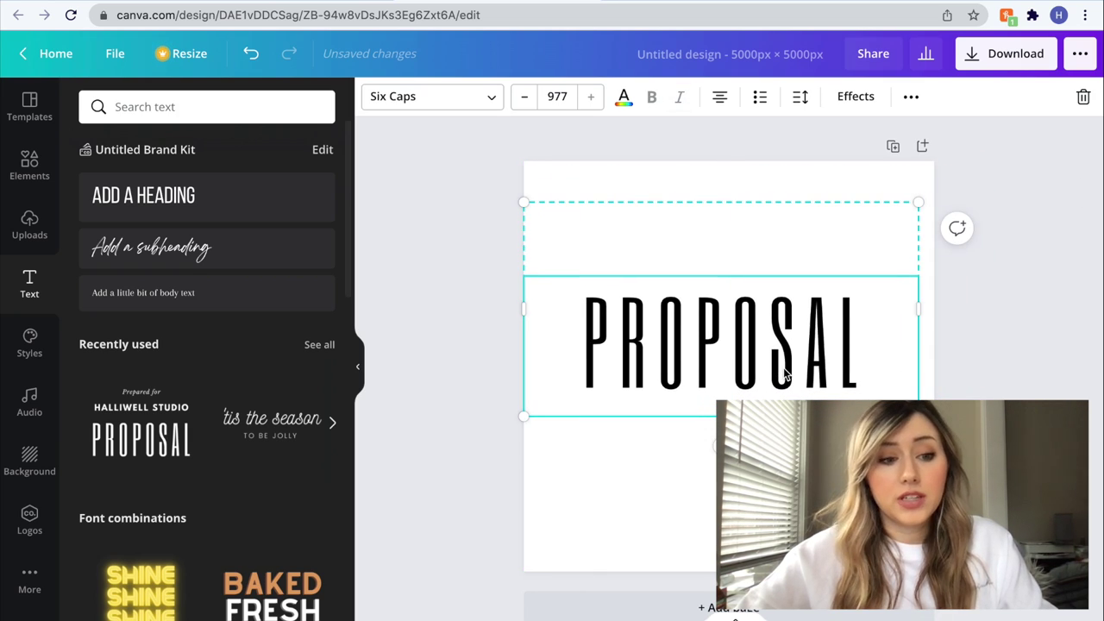
double_click(702, 382)
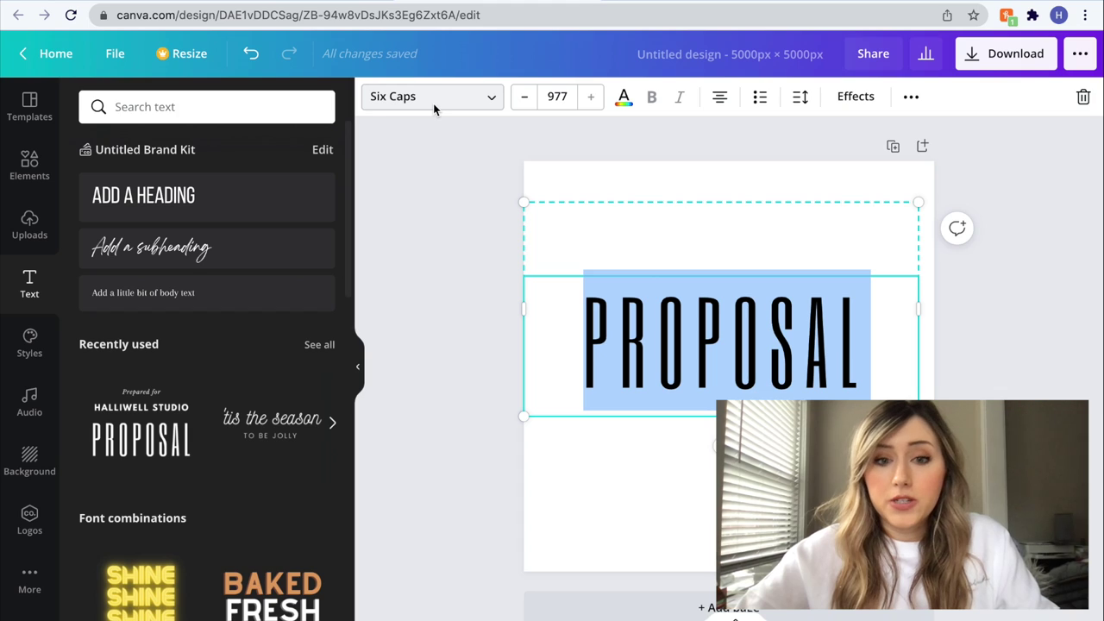
left_click(410, 191)
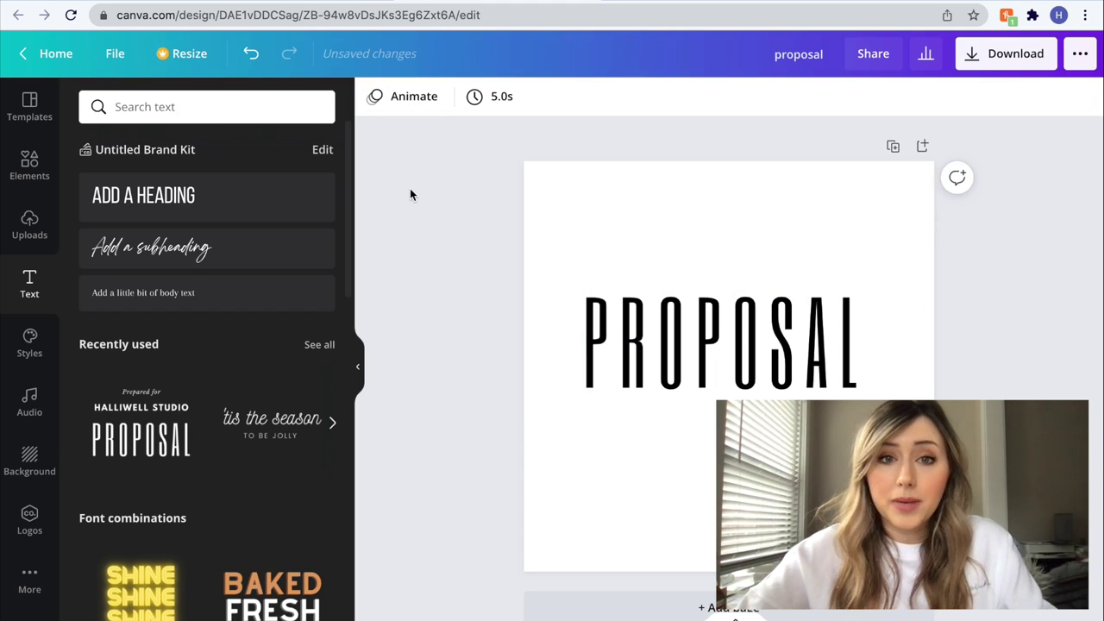
- Replace the PROPOSAL heading text with TEACHER
left_click_drag(572, 296, 593, 301)
double_click(593, 301)
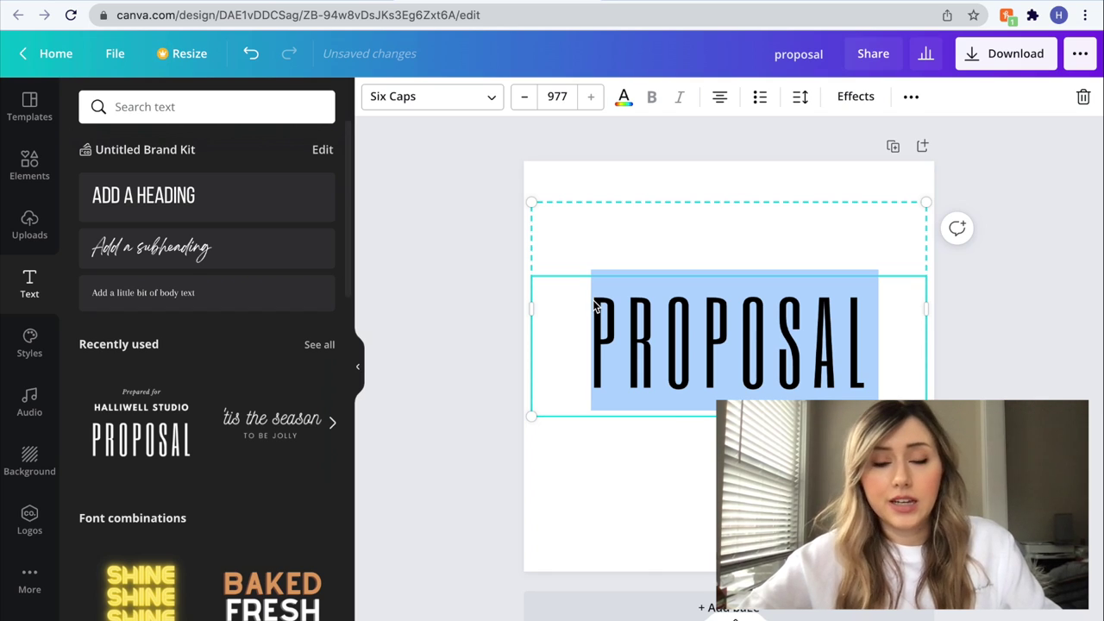
type("TEACHER")
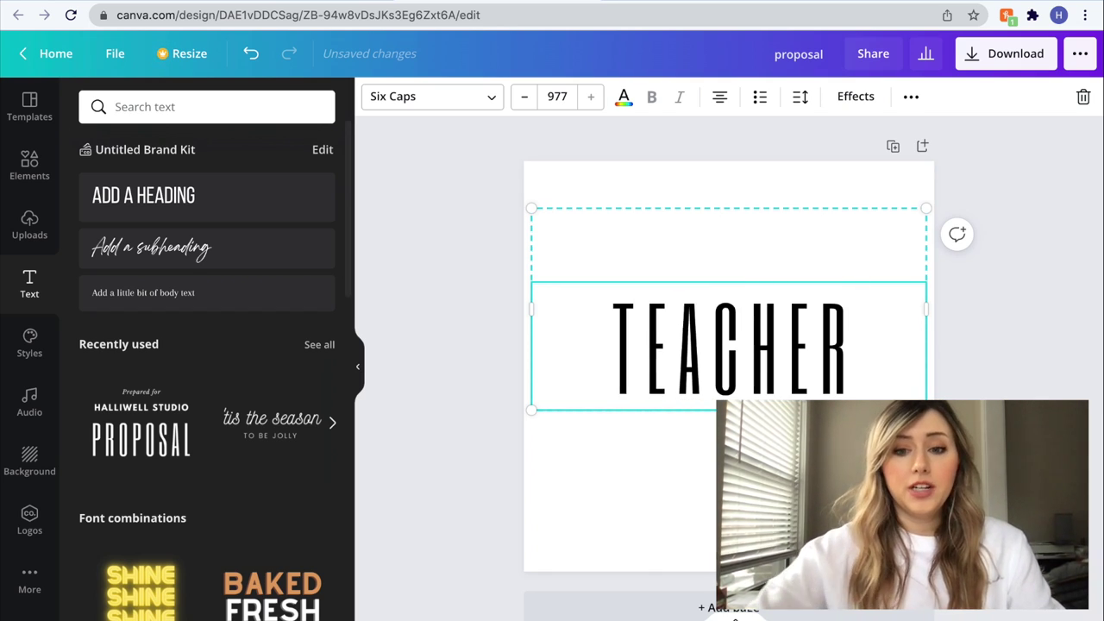
left_click_drag(863, 327, 540, 311)
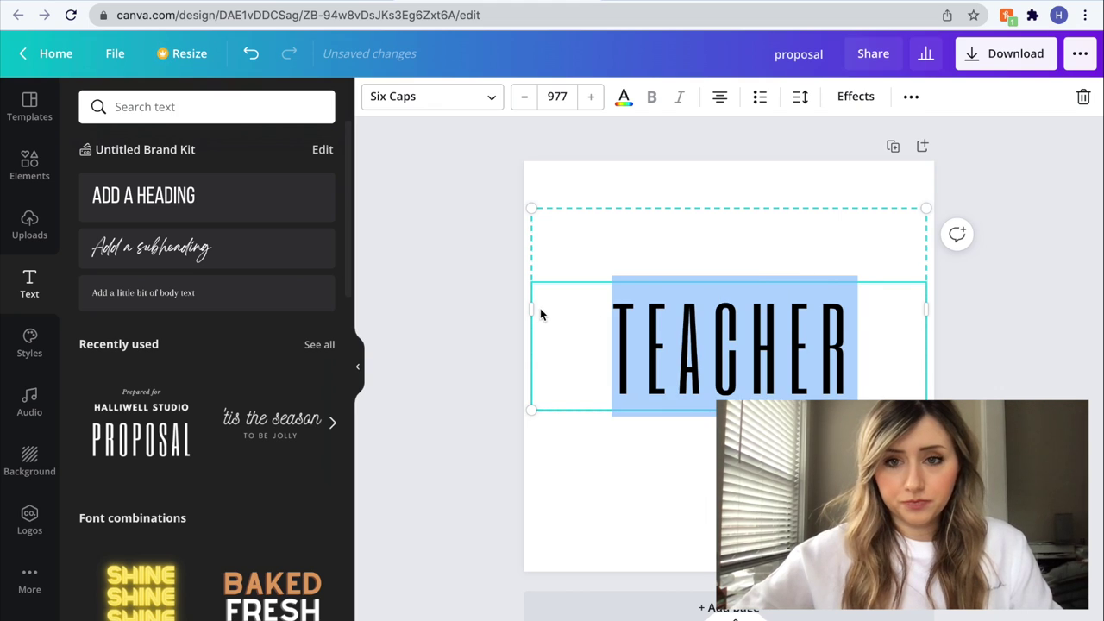
left_click(975, 218)
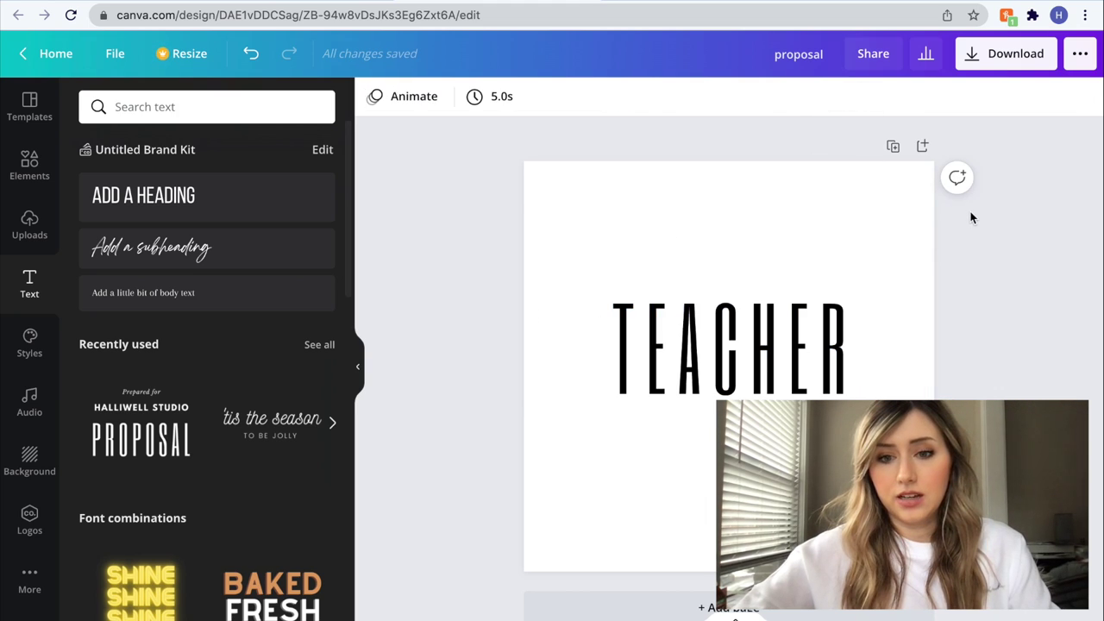
left_click(755, 354)
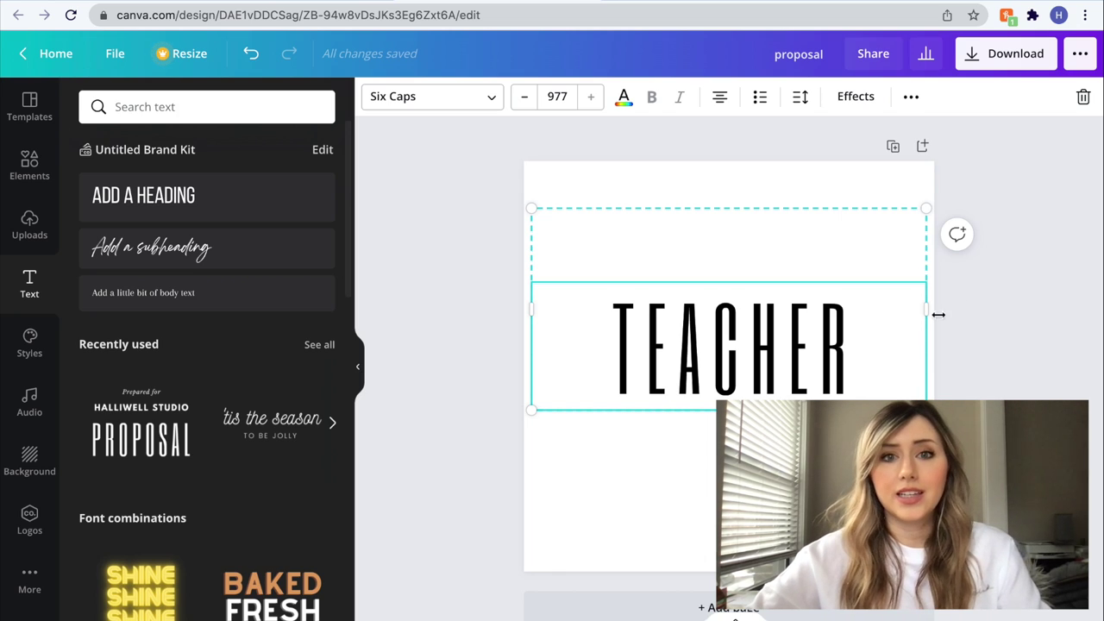
- Enlarge TEACHER to size 1370, then 1579, snapping it to the page centre
left_click(997, 282)
left_click(835, 376)
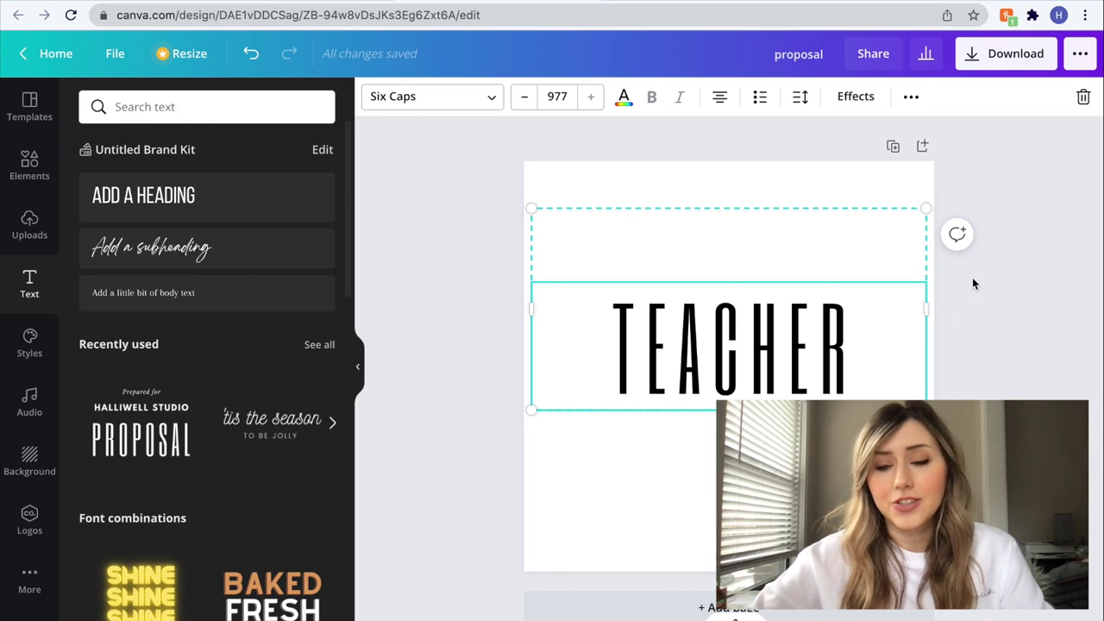
left_click_drag(924, 209, 1084, 128)
left_click_drag(859, 333, 780, 341)
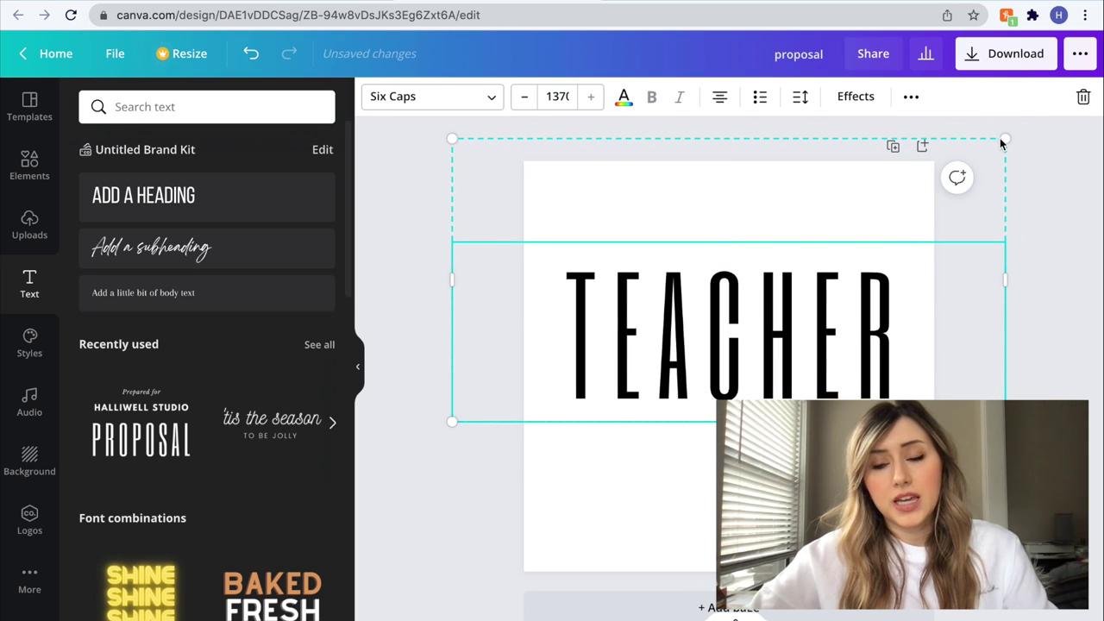
left_click_drag(1003, 139, 1085, 116)
left_click_drag(917, 248, 839, 291)
left_click(1054, 127)
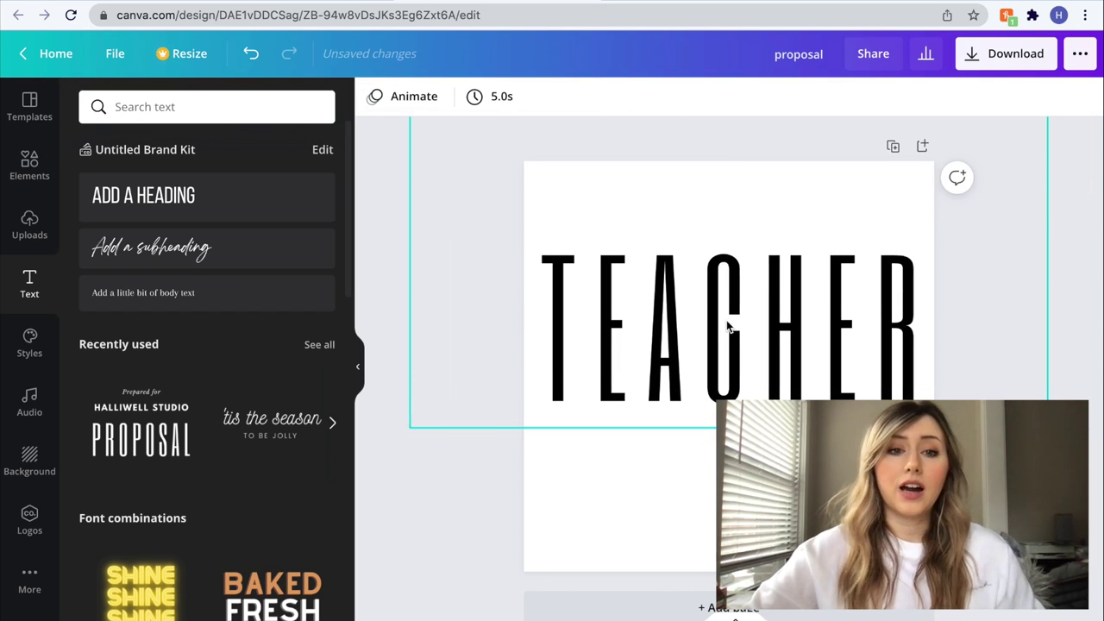
- Colour the first T of TEACHER dark slate grey from the Rose-colored Glasses palette
left_click(712, 298)
double_click(557, 290)
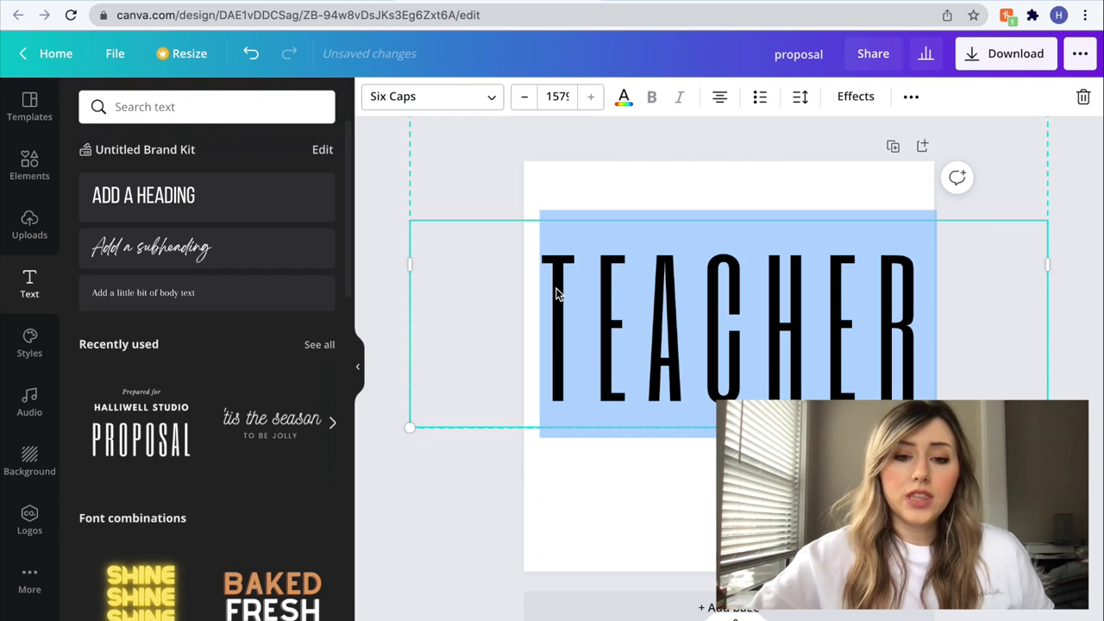
left_click(557, 289)
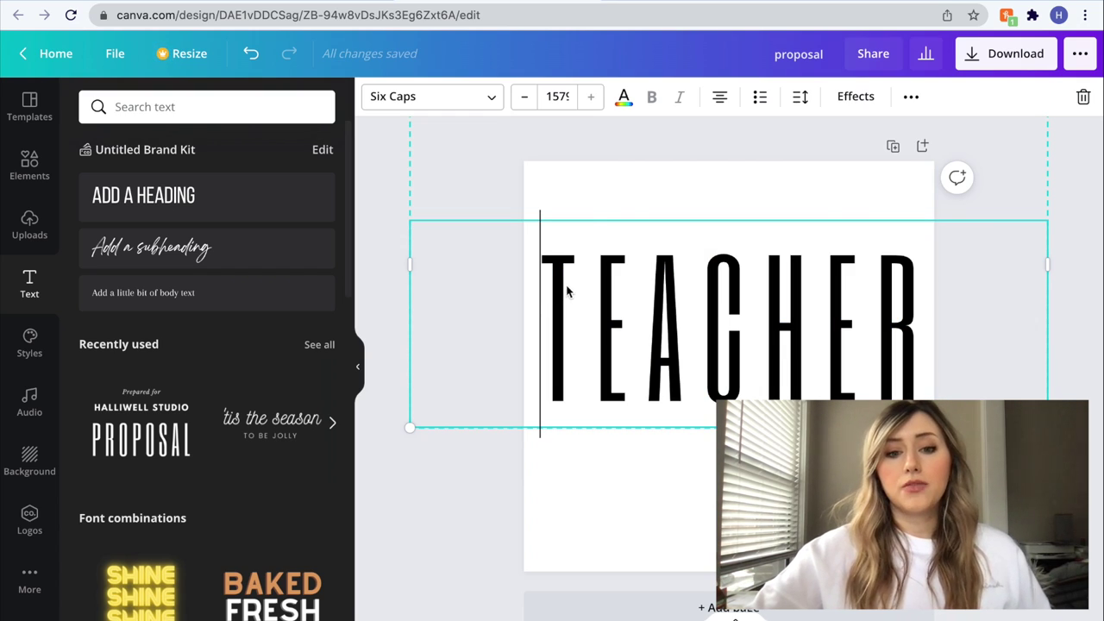
key("shift+Right")
left_click(624, 96)
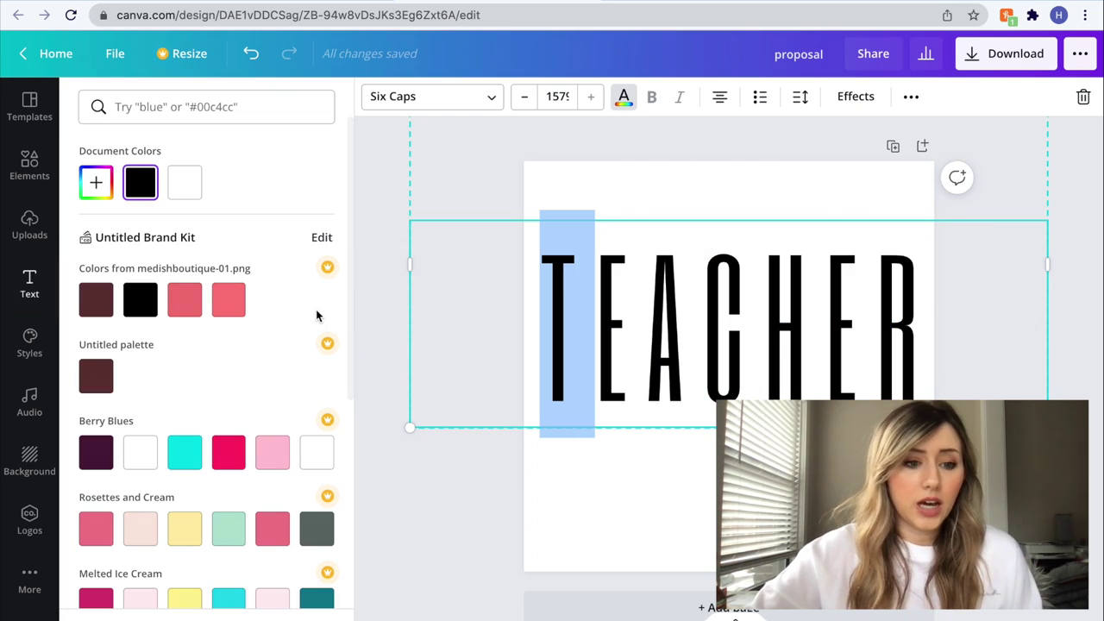
scroll(267, 304, "down", 5)
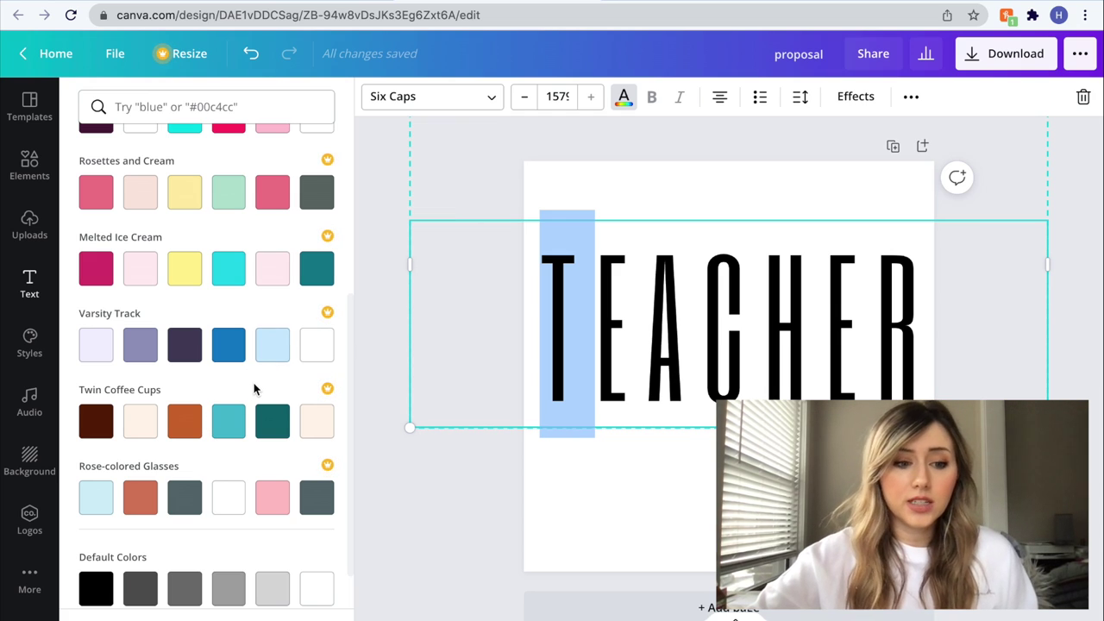
scroll(184, 495, "down", 1)
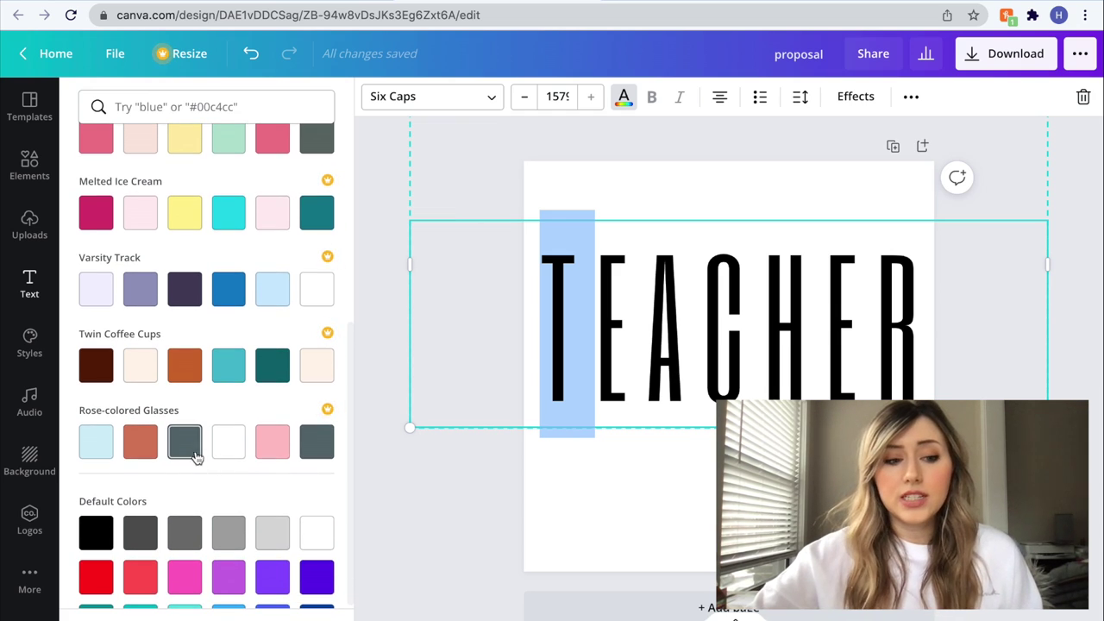
left_click(195, 456)
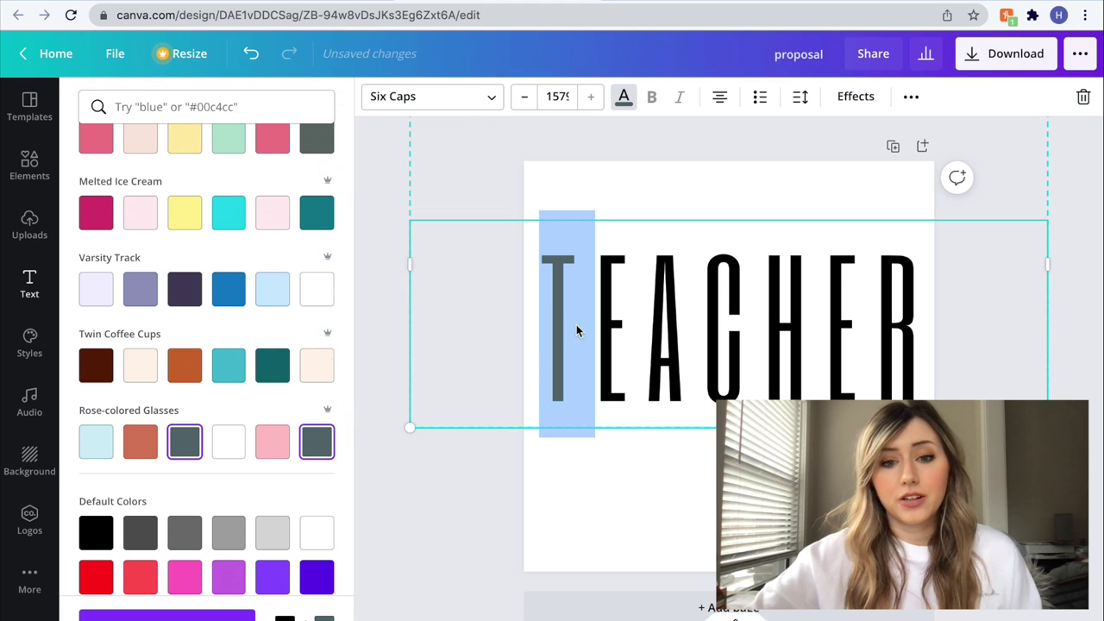
left_click(616, 311)
- Colour the first E coral orange, the A pink and the C light blue
left_click_drag(630, 306, 601, 303)
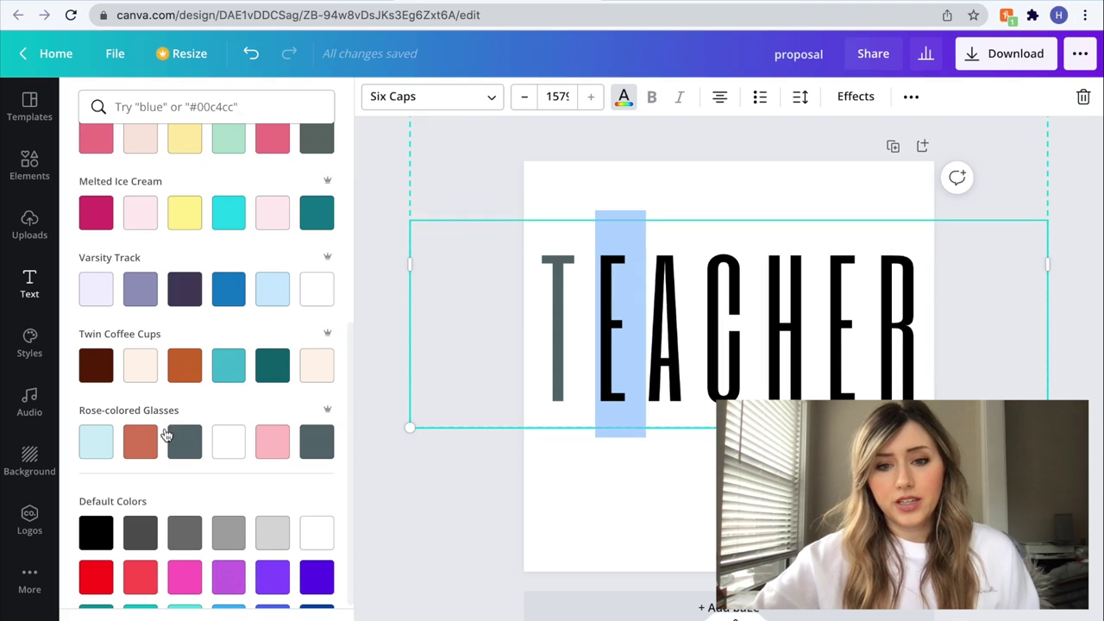
left_click(139, 442)
left_click_drag(690, 295, 648, 298)
left_click(280, 438)
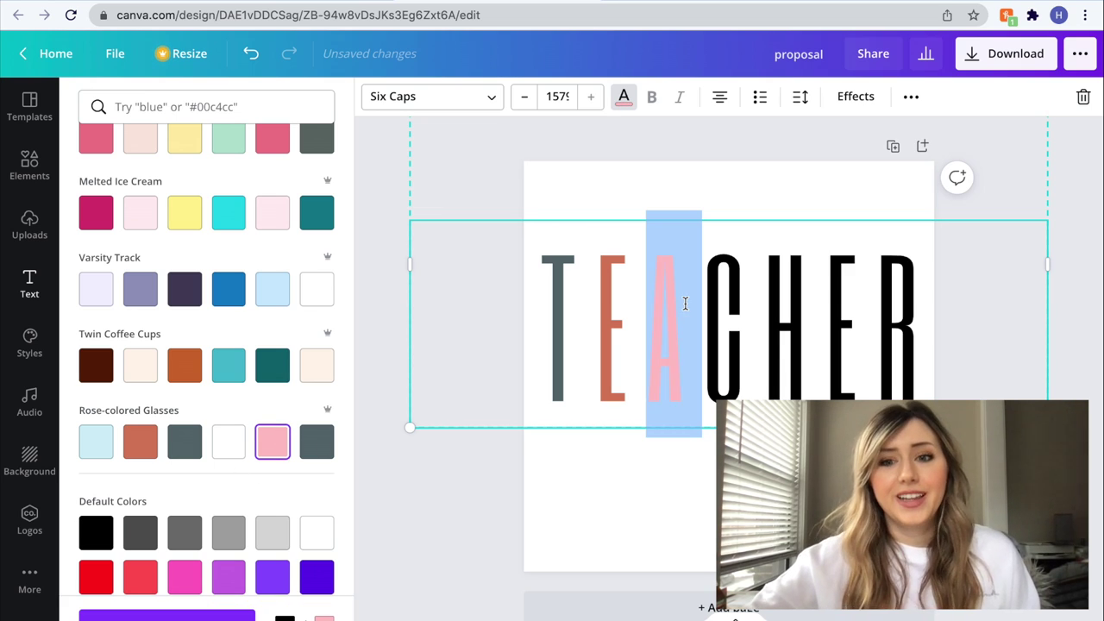
left_click(729, 296)
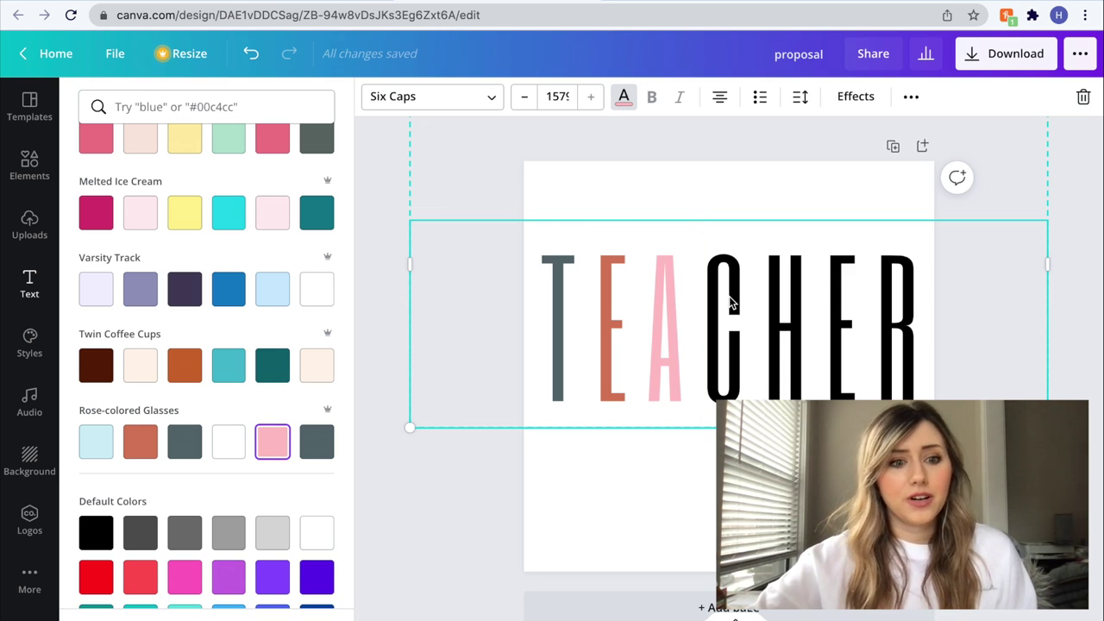
left_click_drag(729, 296, 740, 291)
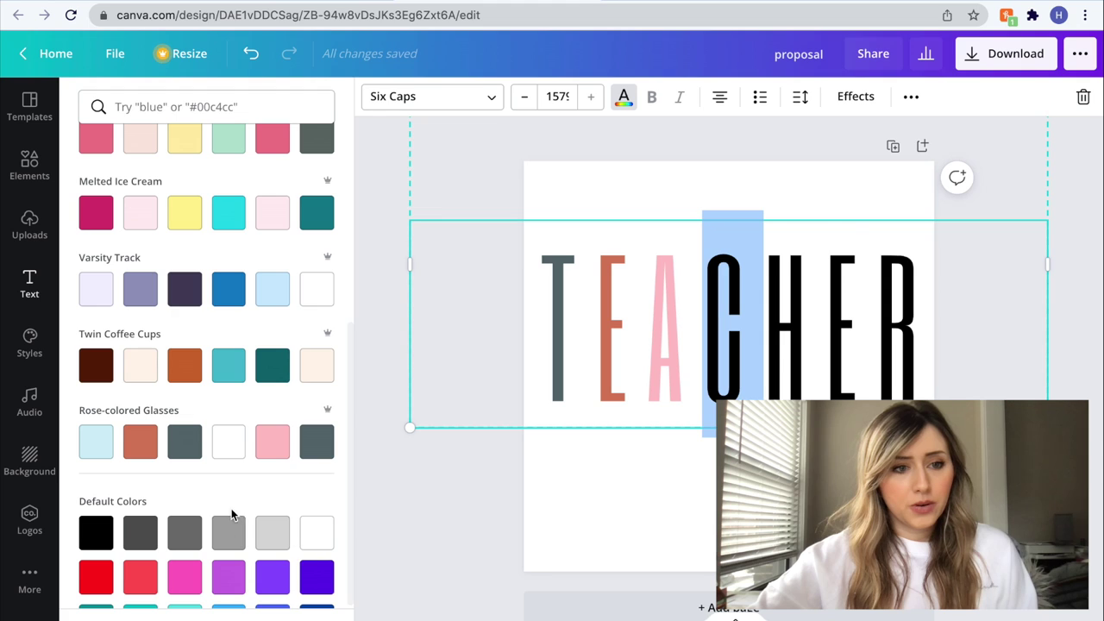
scroll(243, 464, "up", 1)
left_click(96, 468)
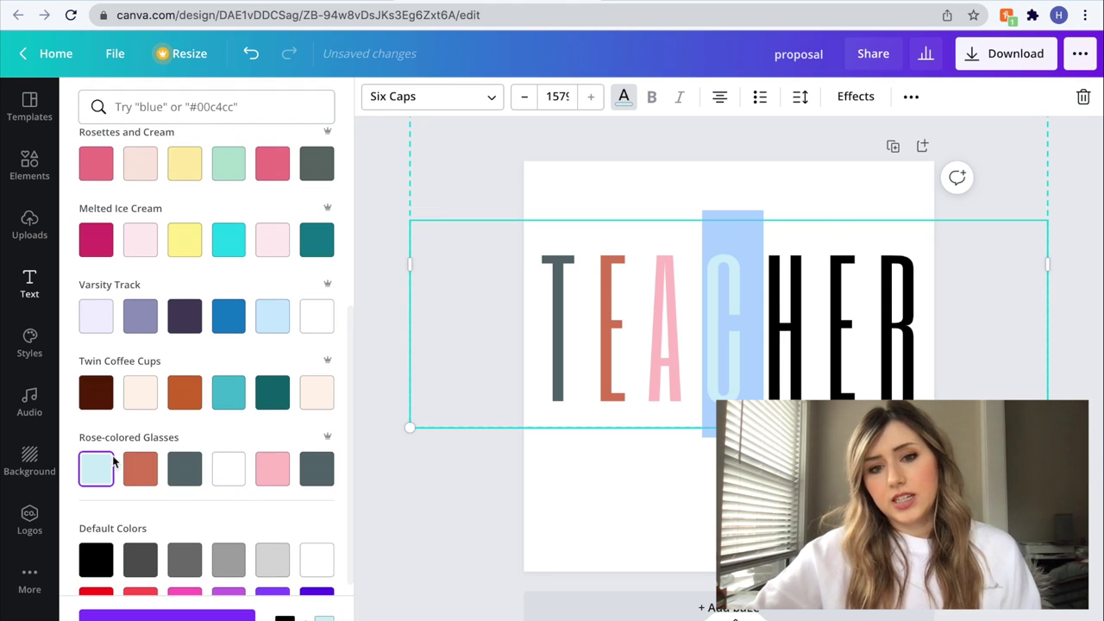
left_click(705, 302)
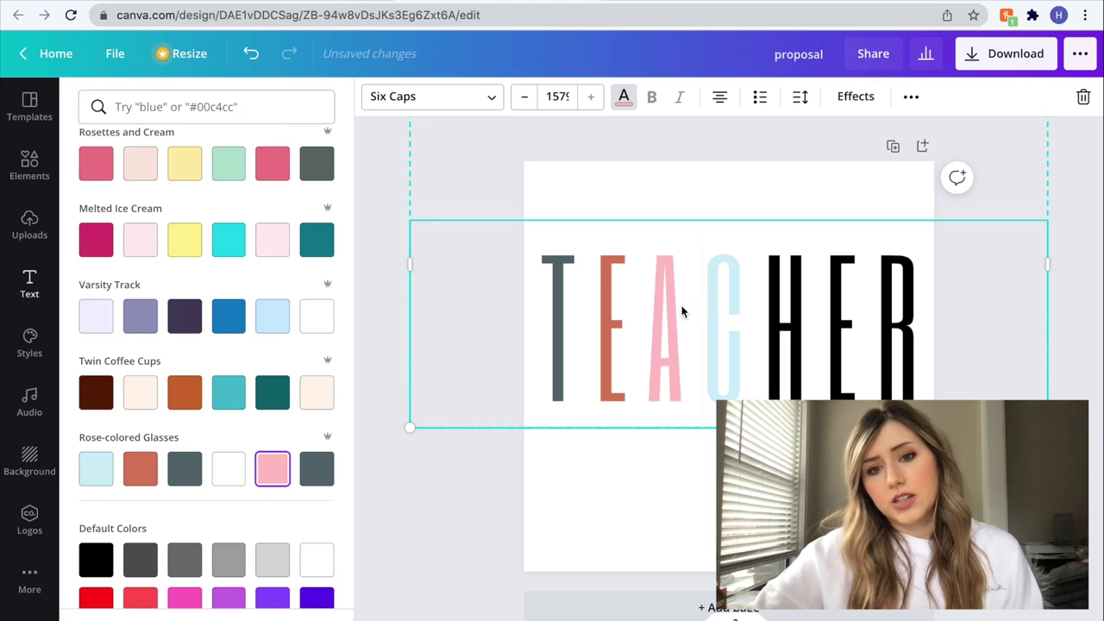
- Colour the H dark grey, the second E coral orange and the final R pink
left_click_drag(627, 303, 543, 299)
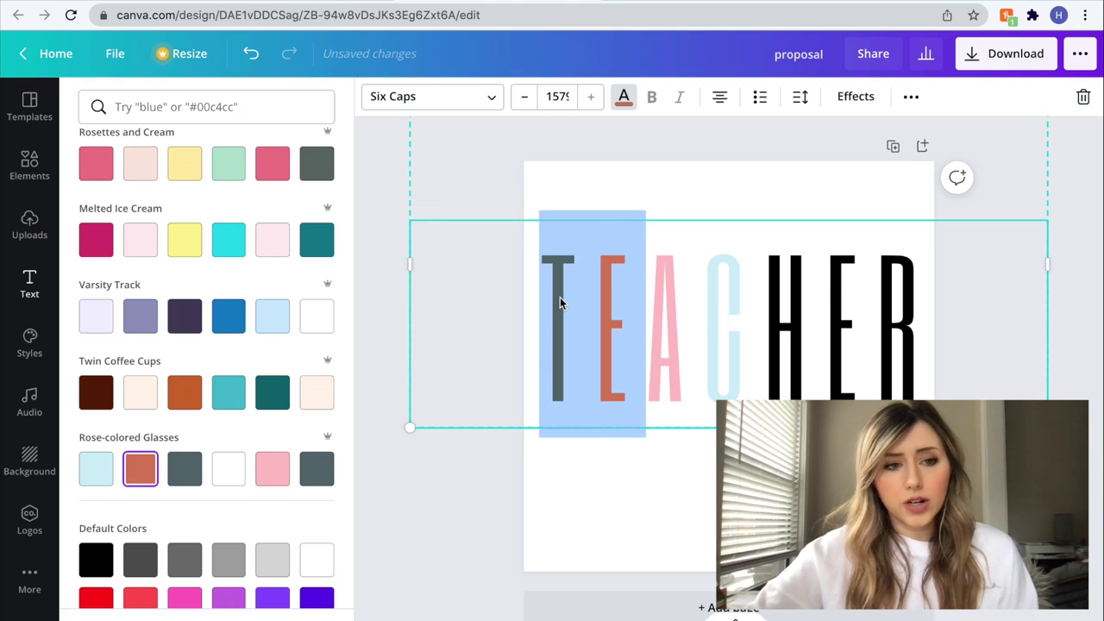
left_click(634, 298)
left_click_drag(669, 298, 717, 300)
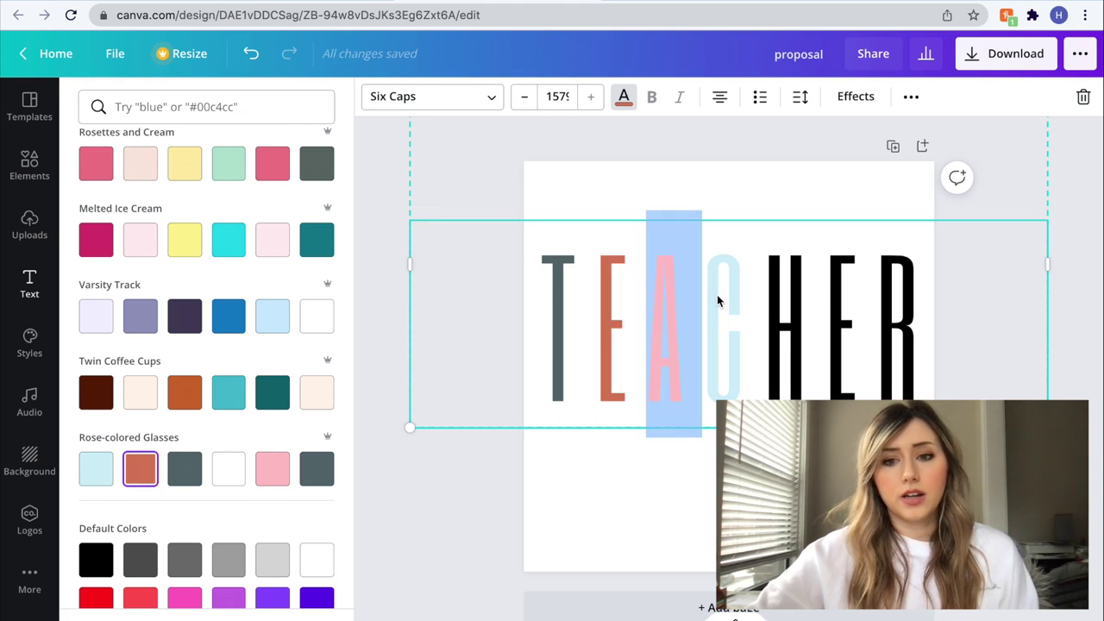
left_click(713, 292)
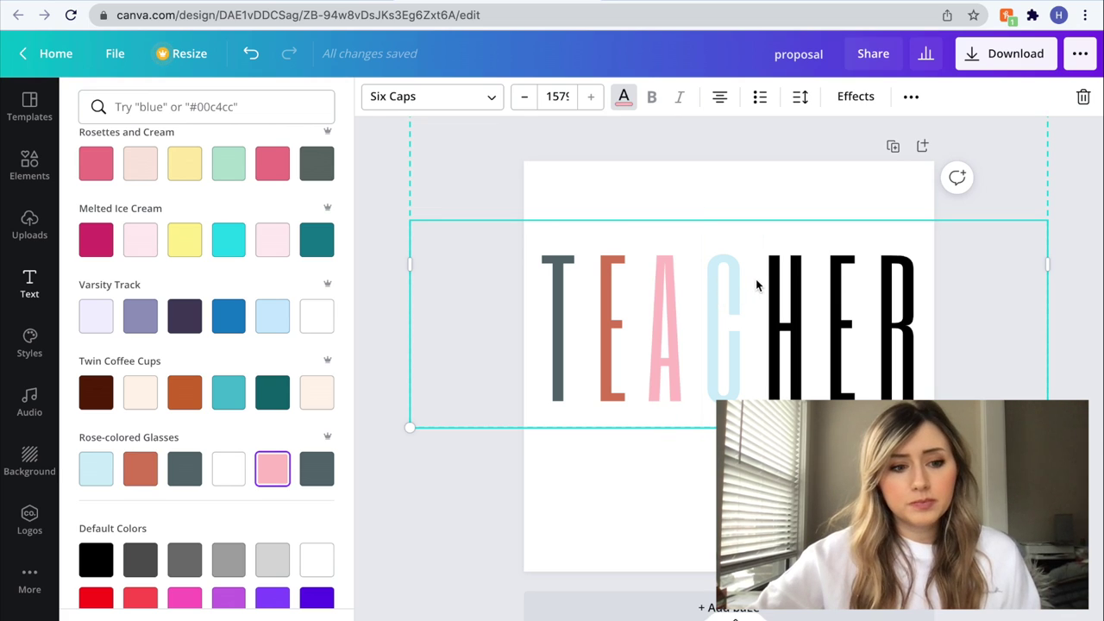
left_click_drag(789, 289, 761, 292)
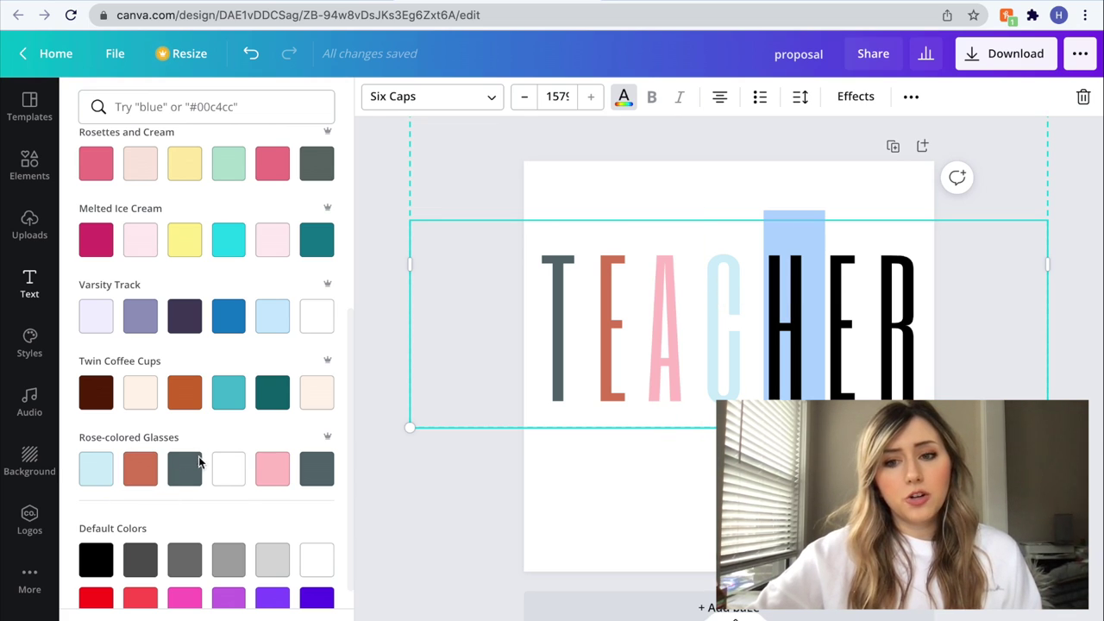
left_click(185, 468)
left_click(806, 311)
left_click_drag(878, 303, 838, 301)
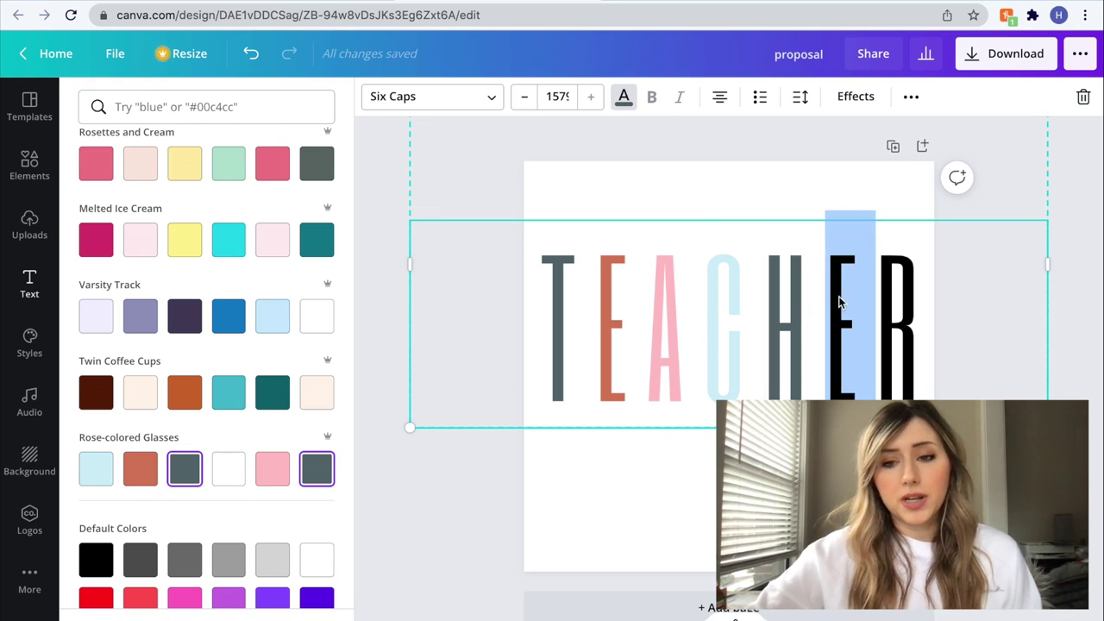
left_click(140, 468)
left_click(912, 278)
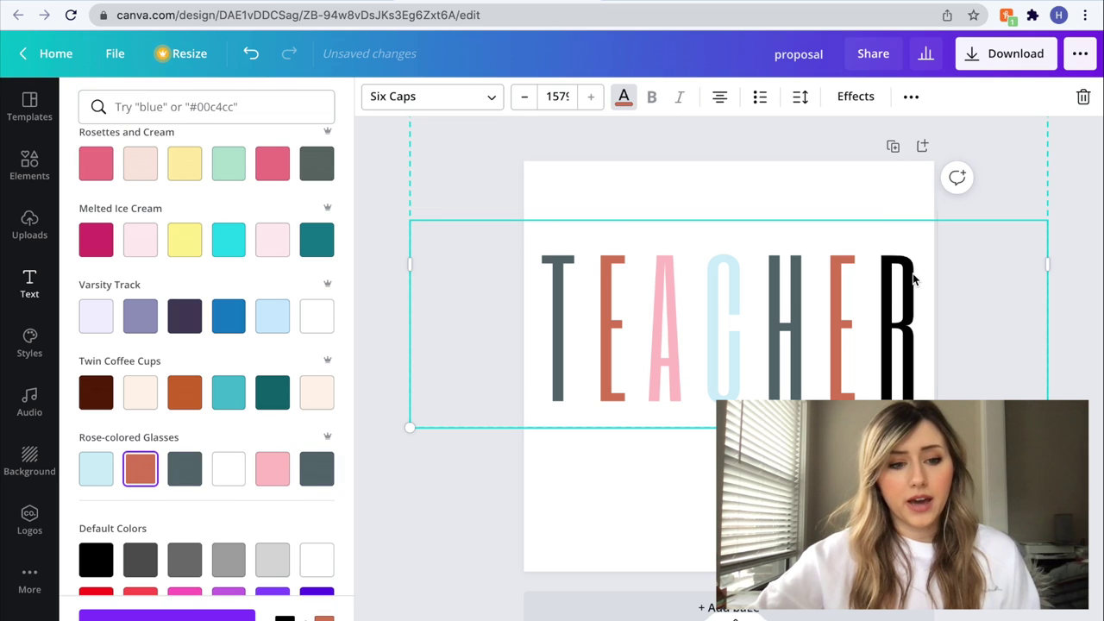
left_click_drag(913, 279, 892, 276)
left_click(273, 468)
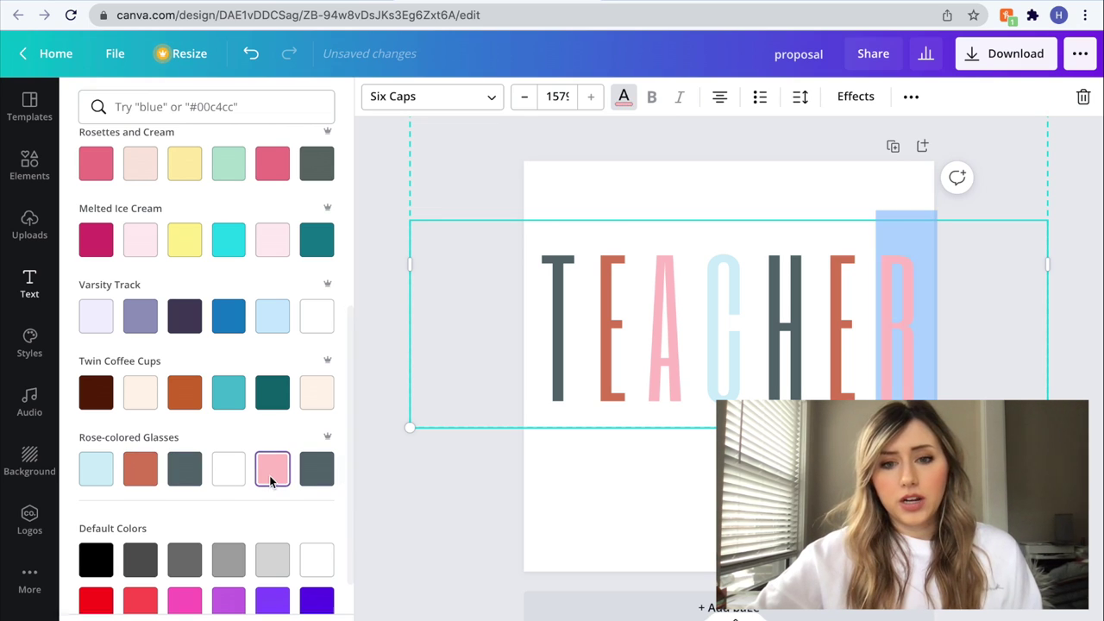
- Recolour the A a deeper rose pink and apply a teal swatch to the C
scroll(147, 345, "up", 2)
left_click(624, 296)
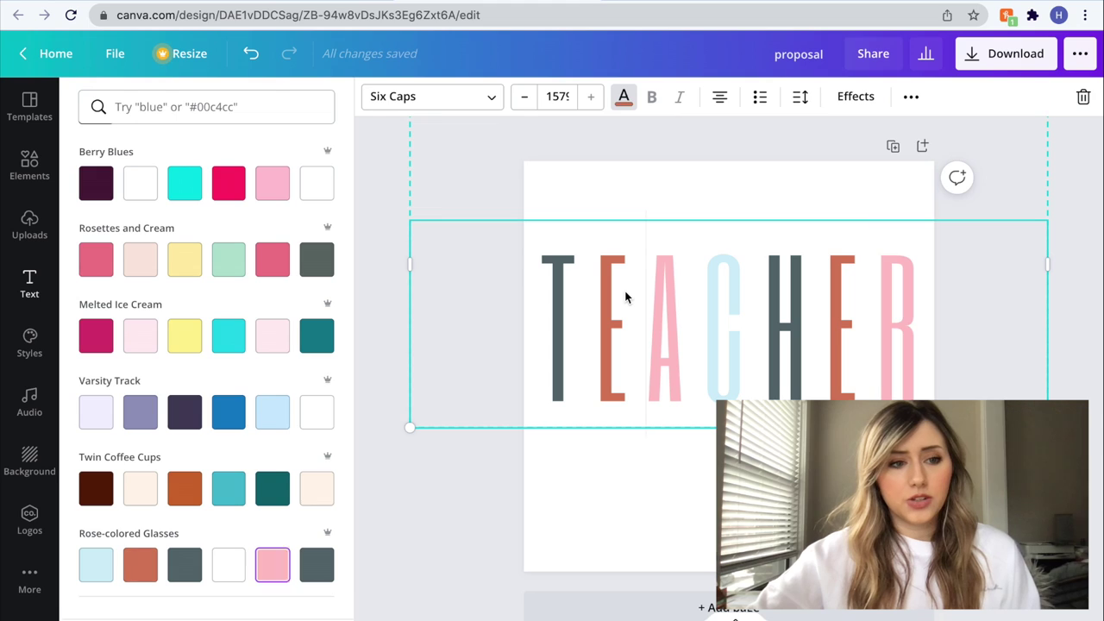
left_click_drag(647, 294, 678, 285)
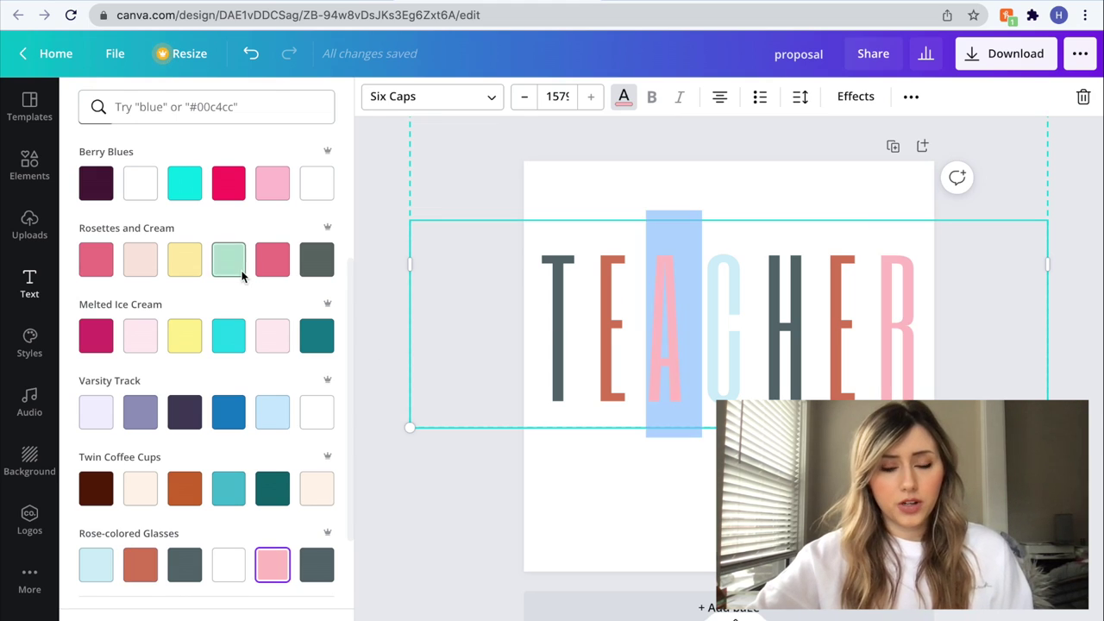
left_click(95, 259)
left_click(705, 306)
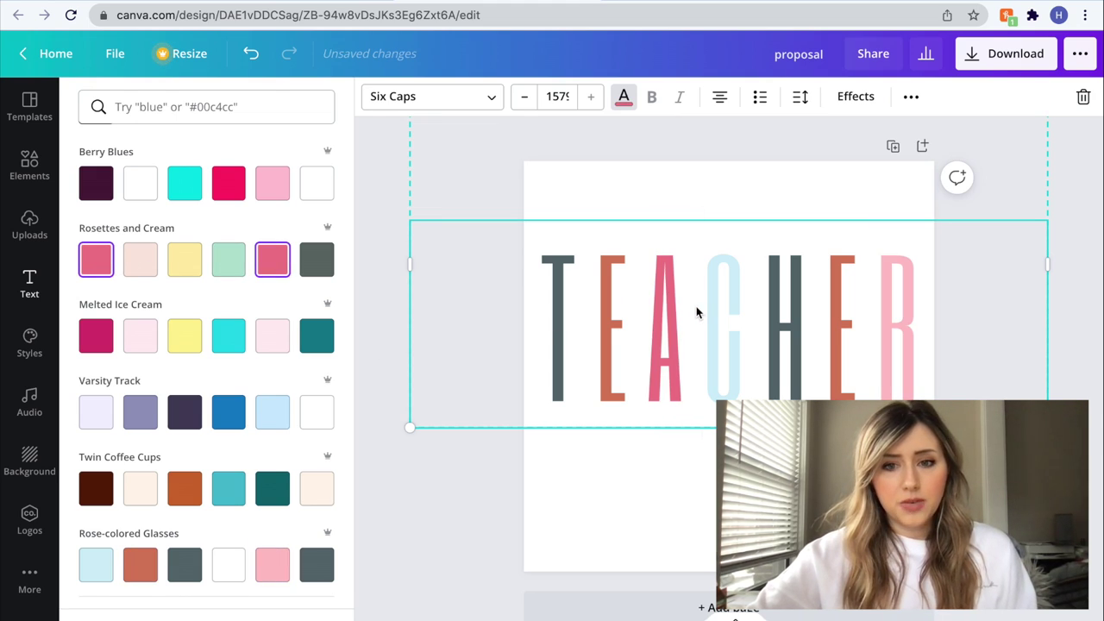
left_click_drag(705, 278, 744, 278)
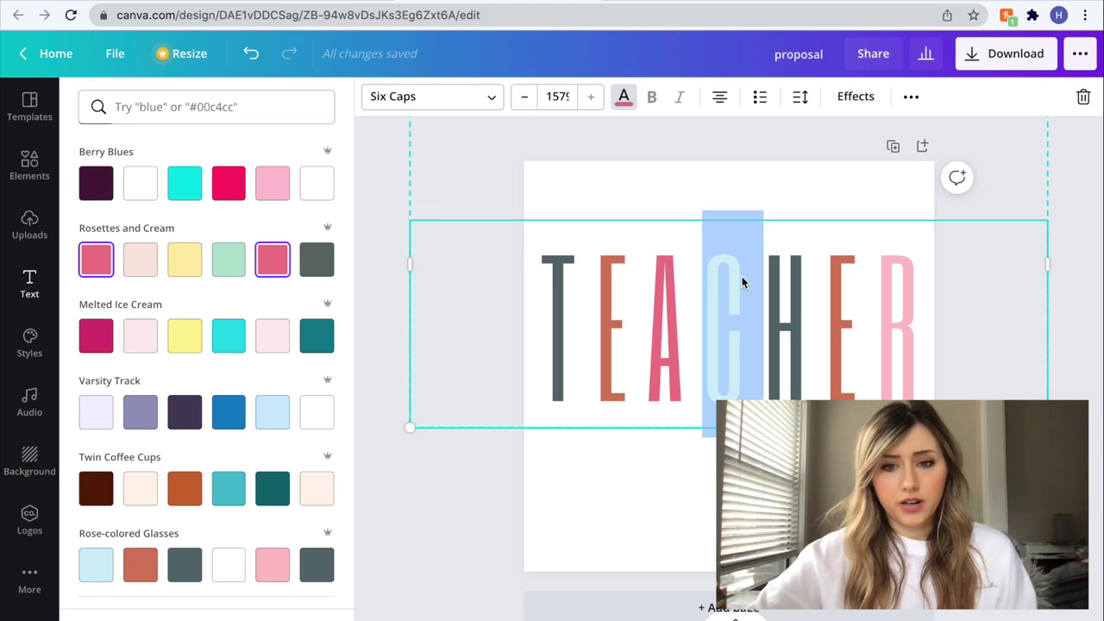
left_click(317, 342)
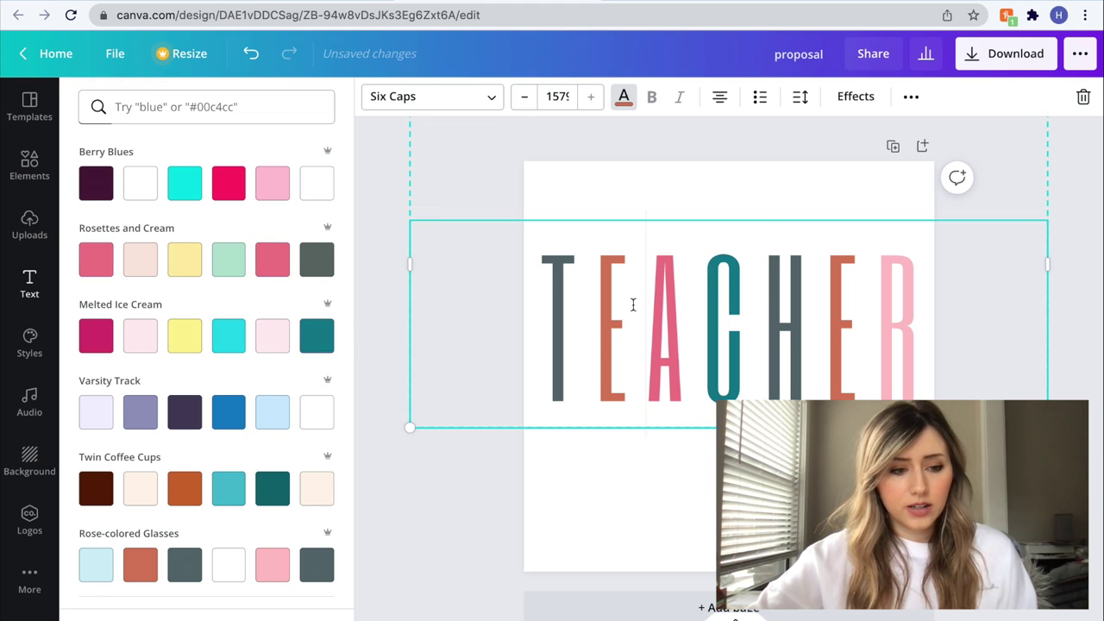
- Give the C a custom muted dusty-blue teal and make the final R deeper rose pink
left_click_drag(730, 308, 717, 305)
scroll(225, 421, "up", 5)
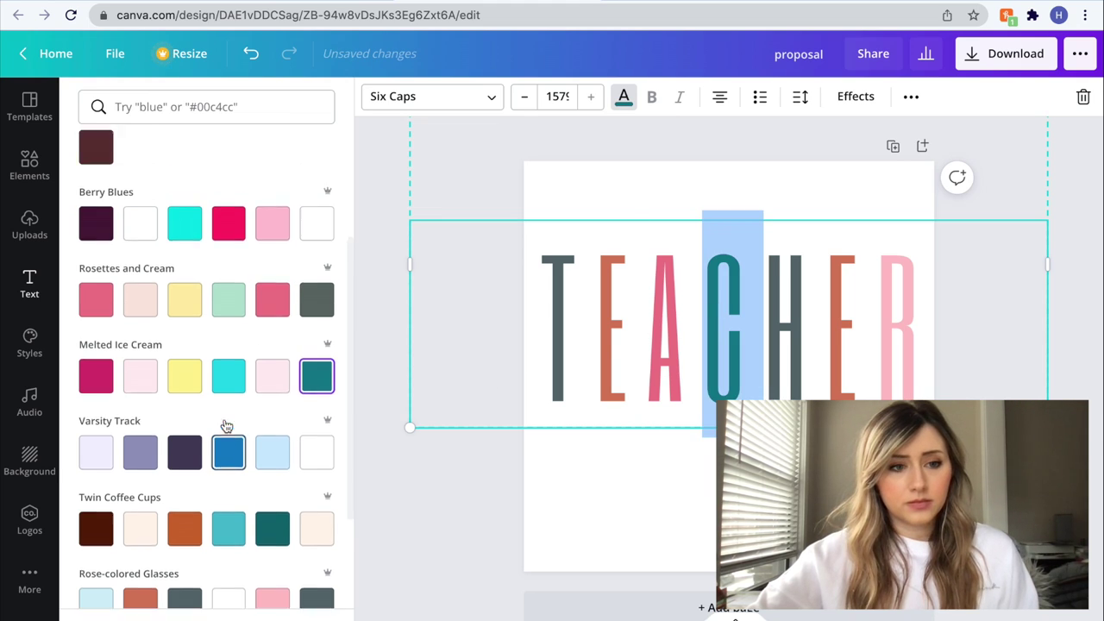
left_click(86, 179)
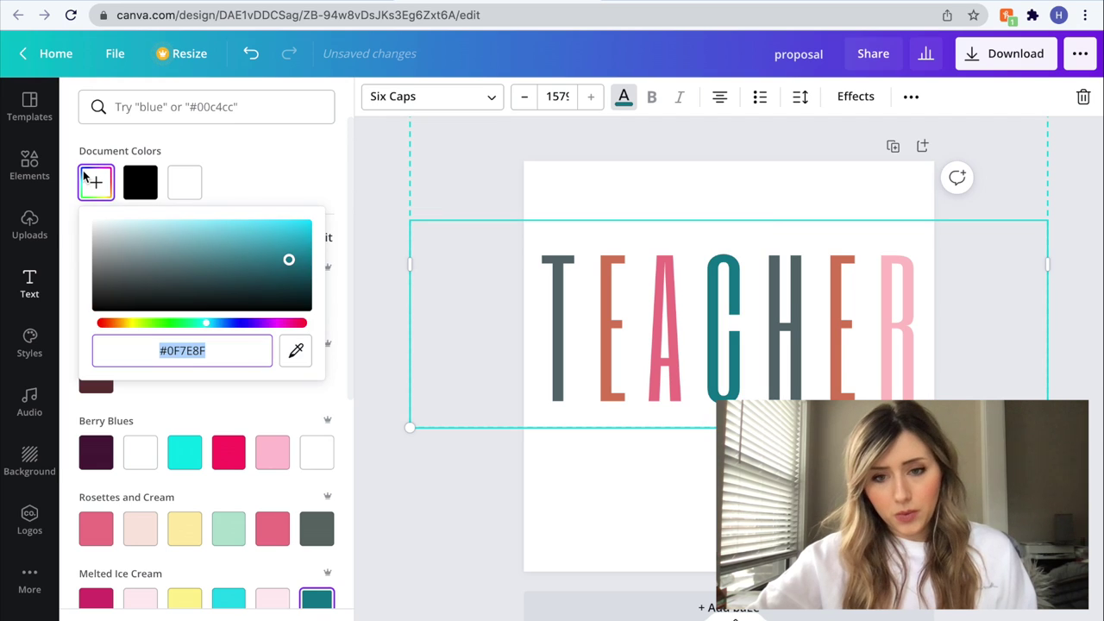
left_click_drag(257, 246, 146, 239)
left_click(902, 267)
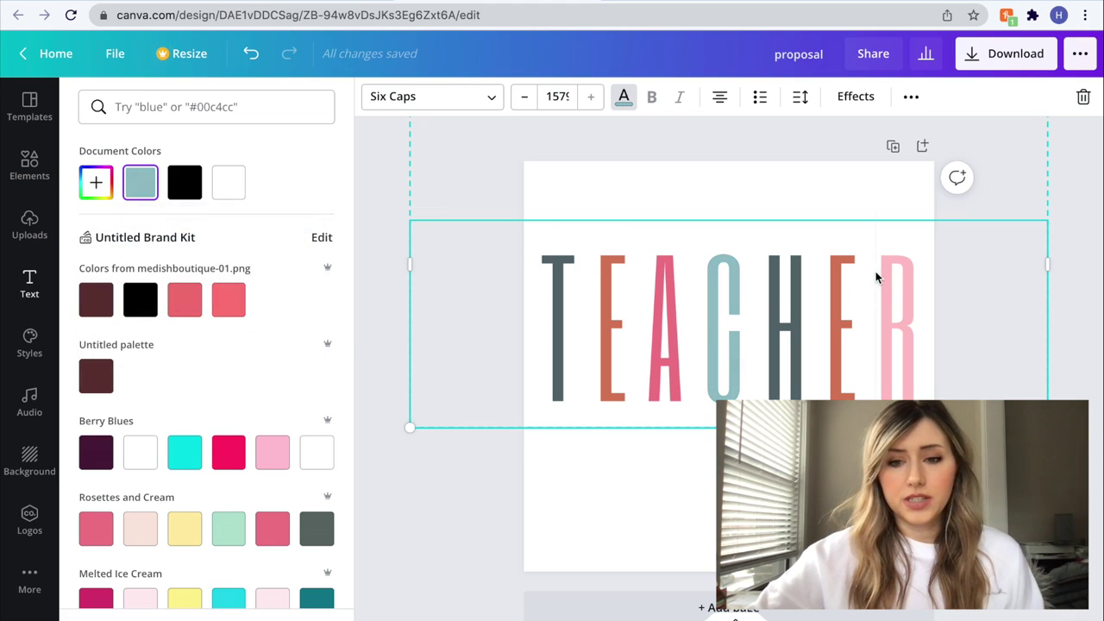
left_click_drag(875, 276, 915, 281)
left_click(145, 186)
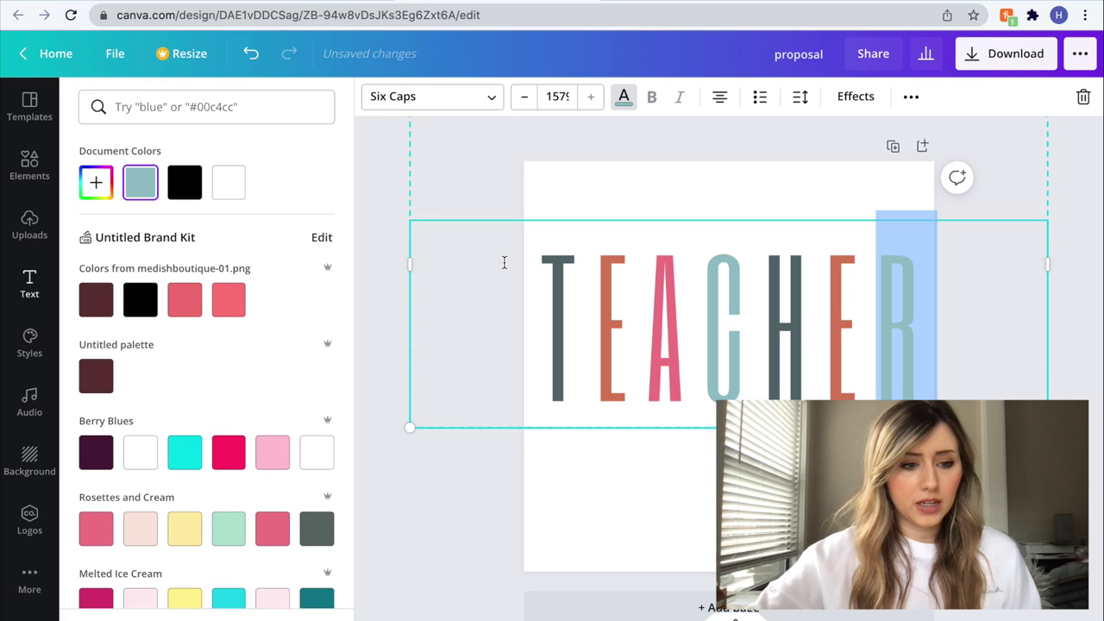
scroll(229, 444, "down", 3)
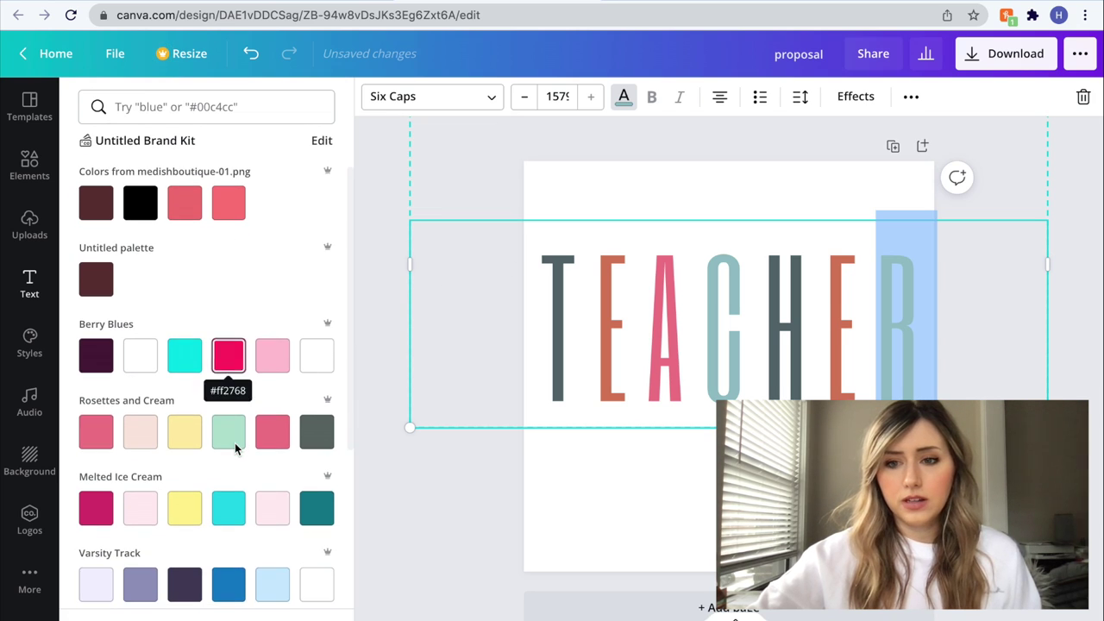
left_click(96, 352)
left_click(610, 309)
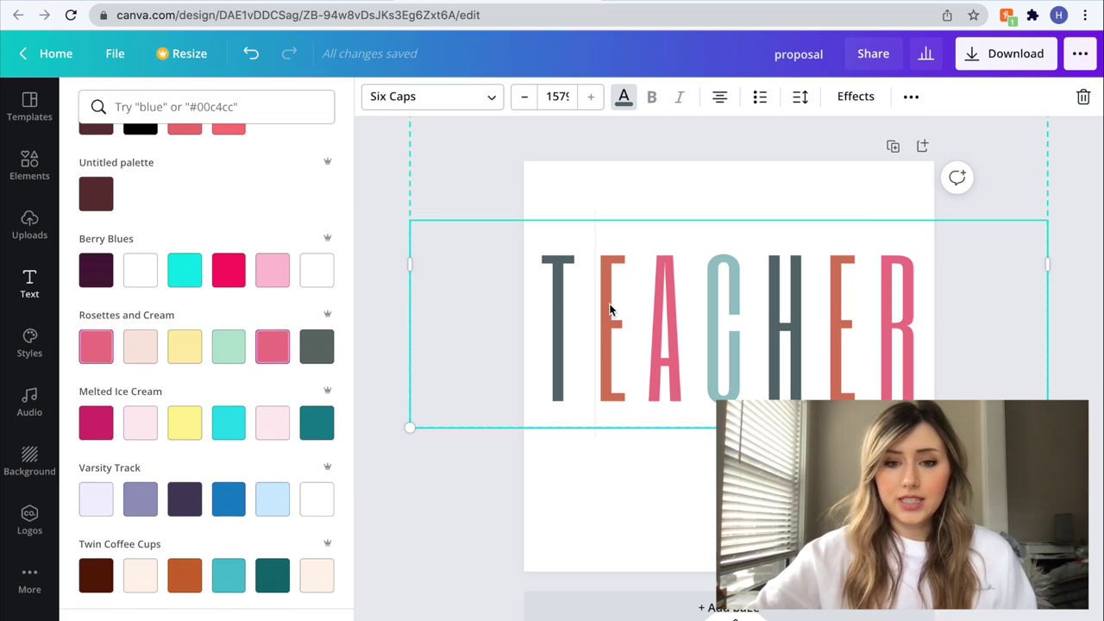
- Close the text colour options and deselect the TEACHER heading
key("Escape")
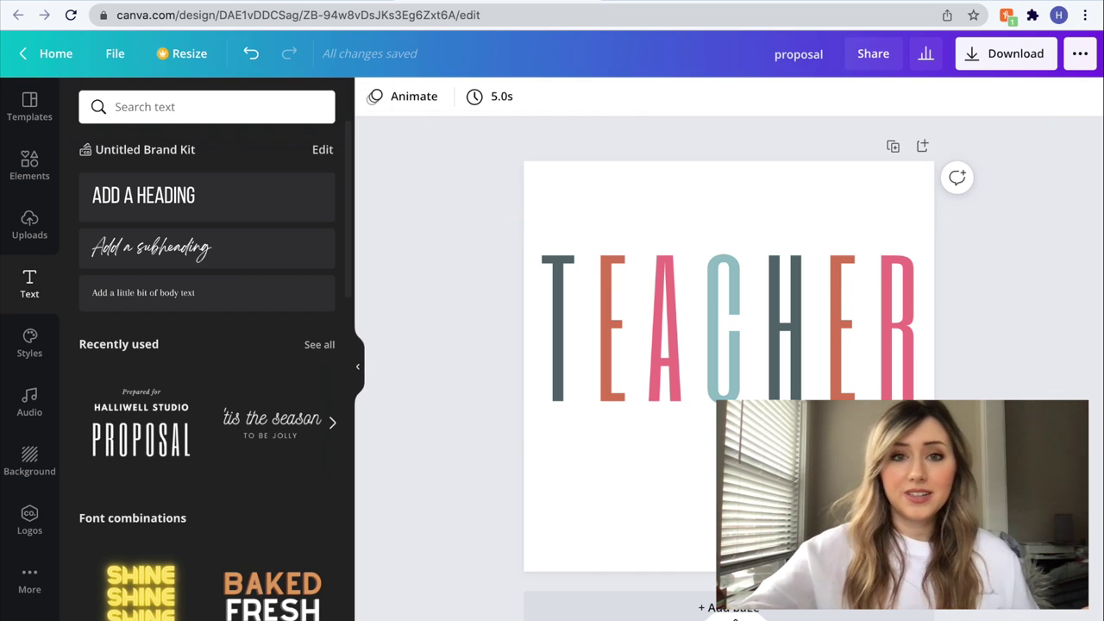
key("Escape")
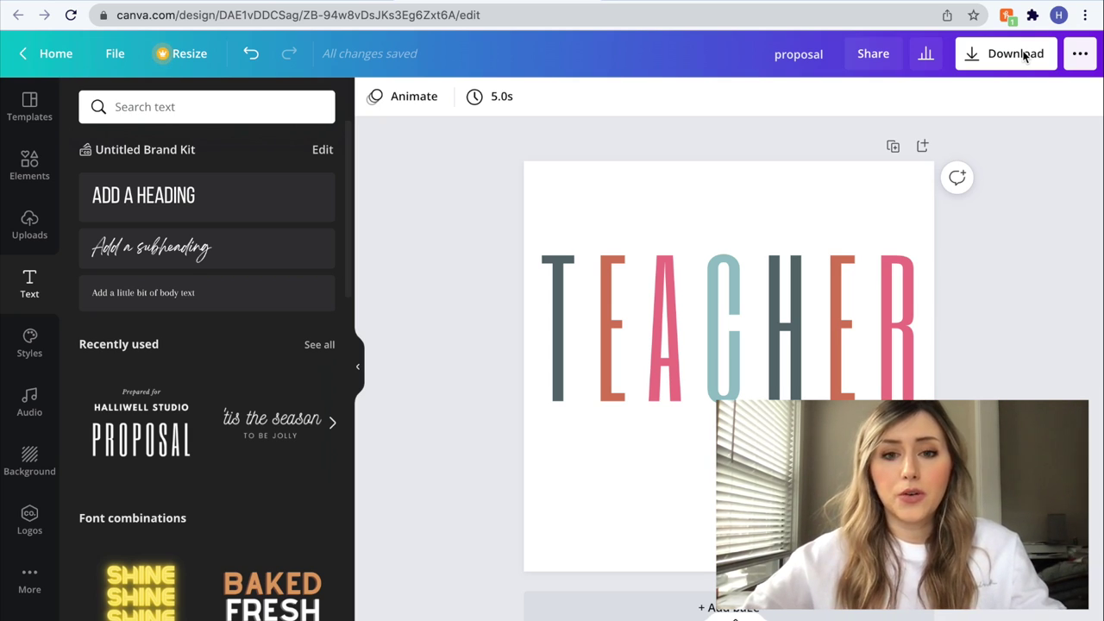
- Download TEACHER as a transparent-background PNG at 5000 × 5000 px, then return to Printify
left_click(1023, 56)
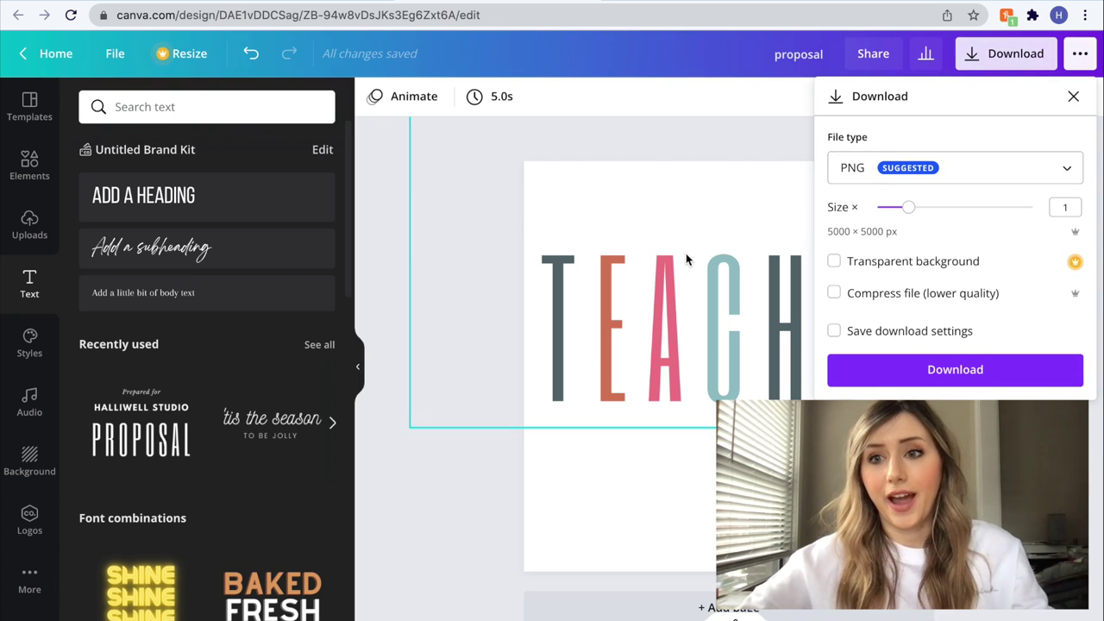
left_click(398, 427)
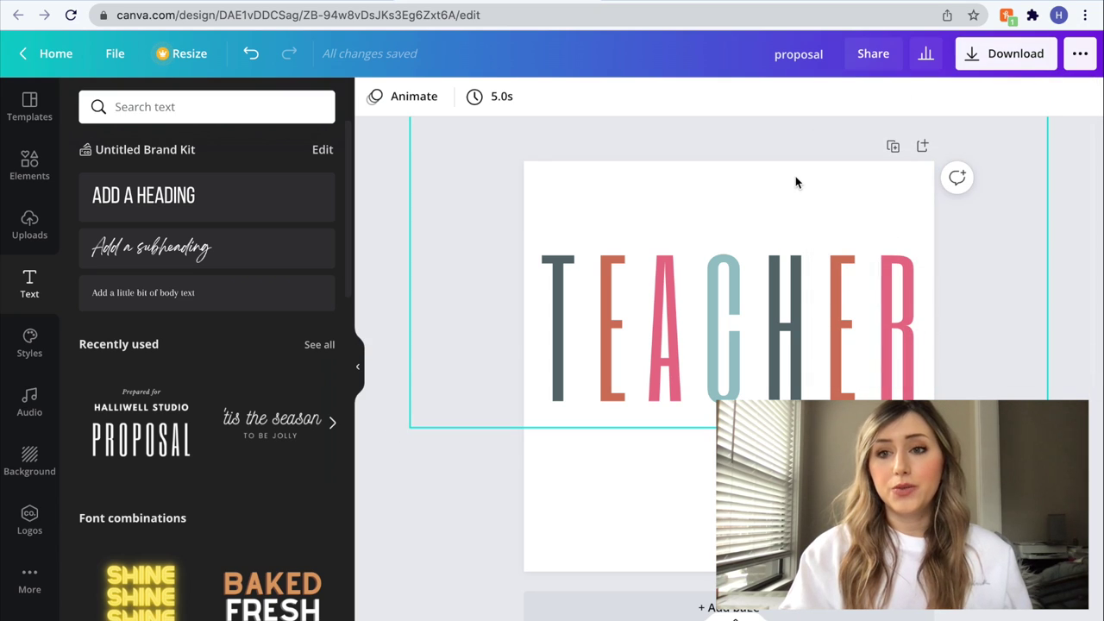
left_click(1023, 60)
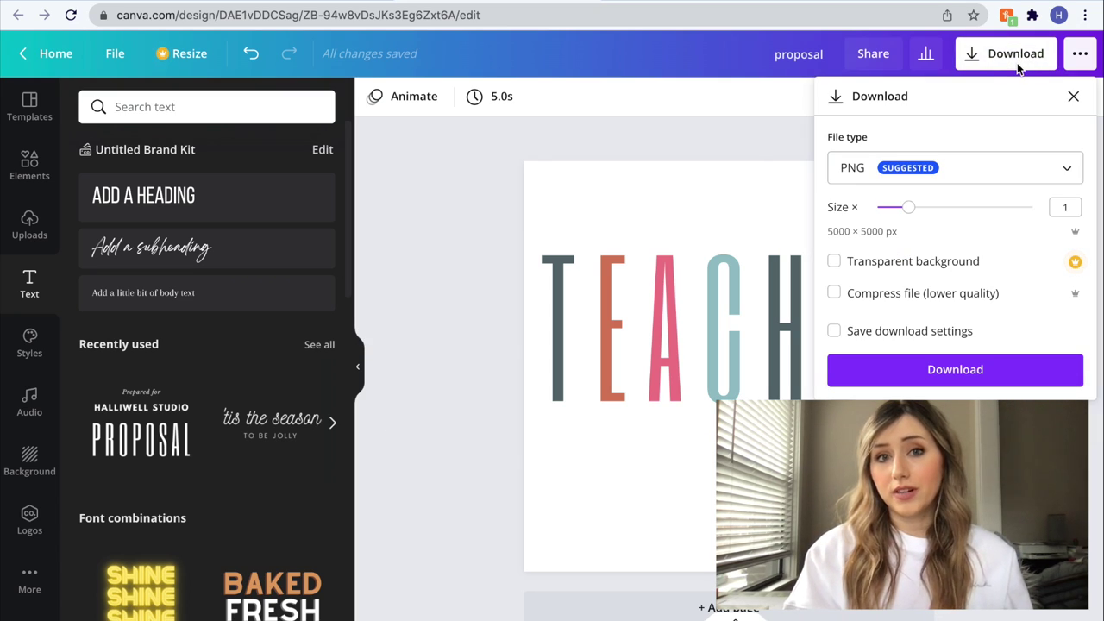
left_click(835, 262)
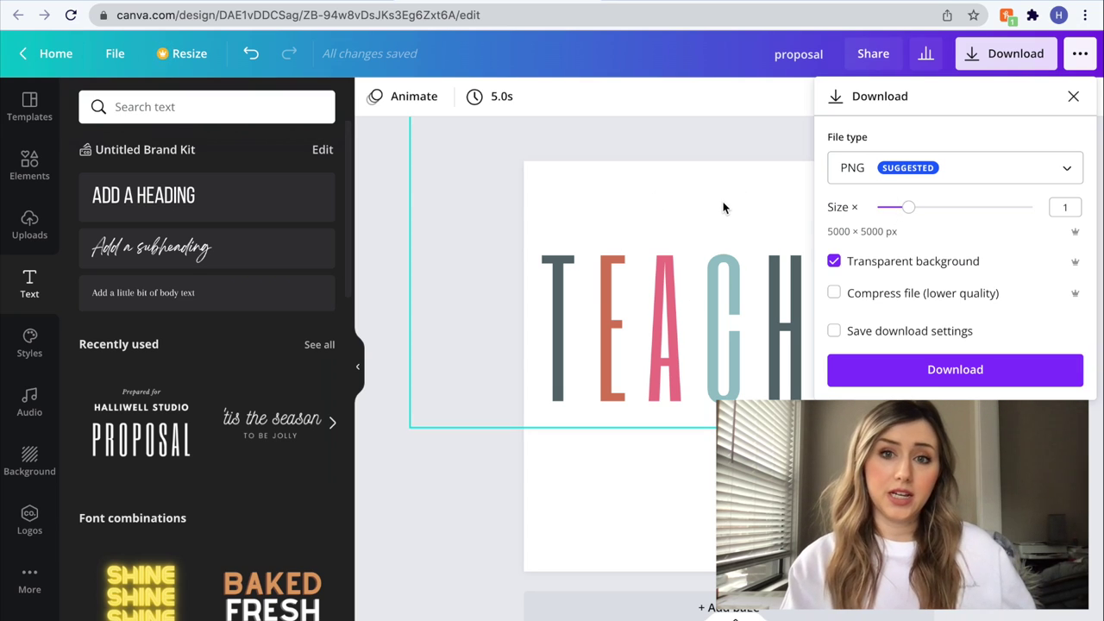
left_click_drag(909, 208, 891, 212)
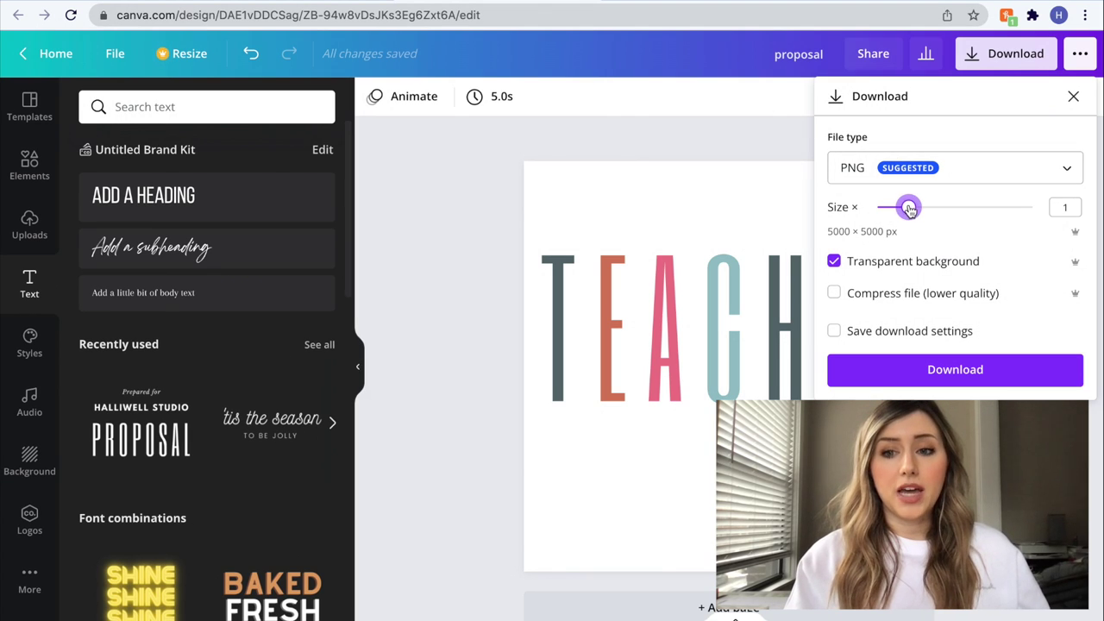
left_click_drag(910, 210, 894, 219)
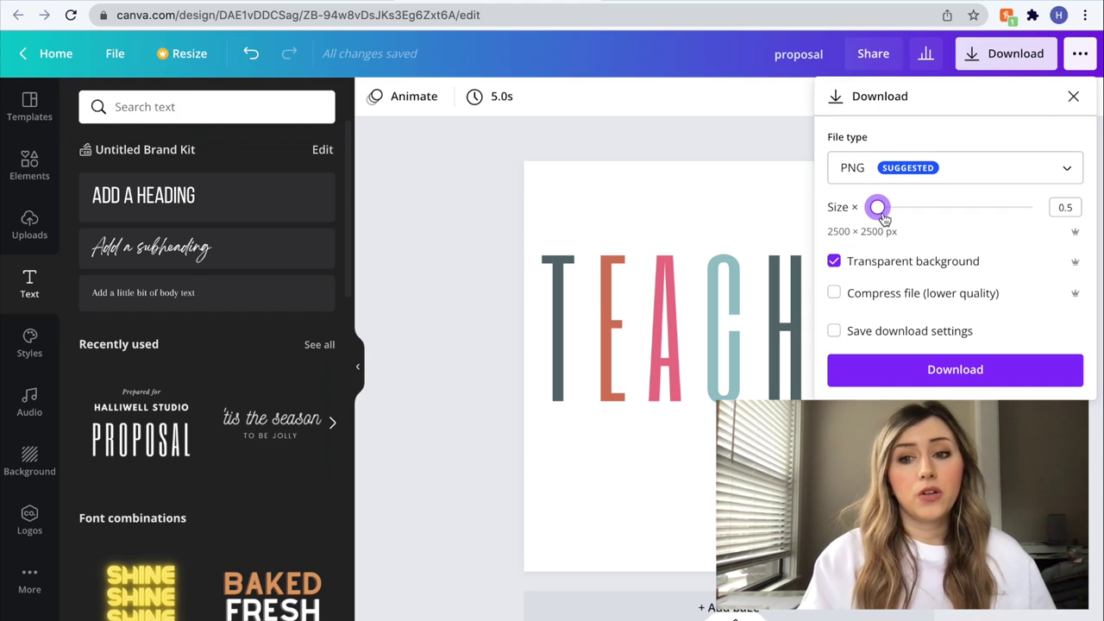
left_click_drag(890, 219, 899, 219)
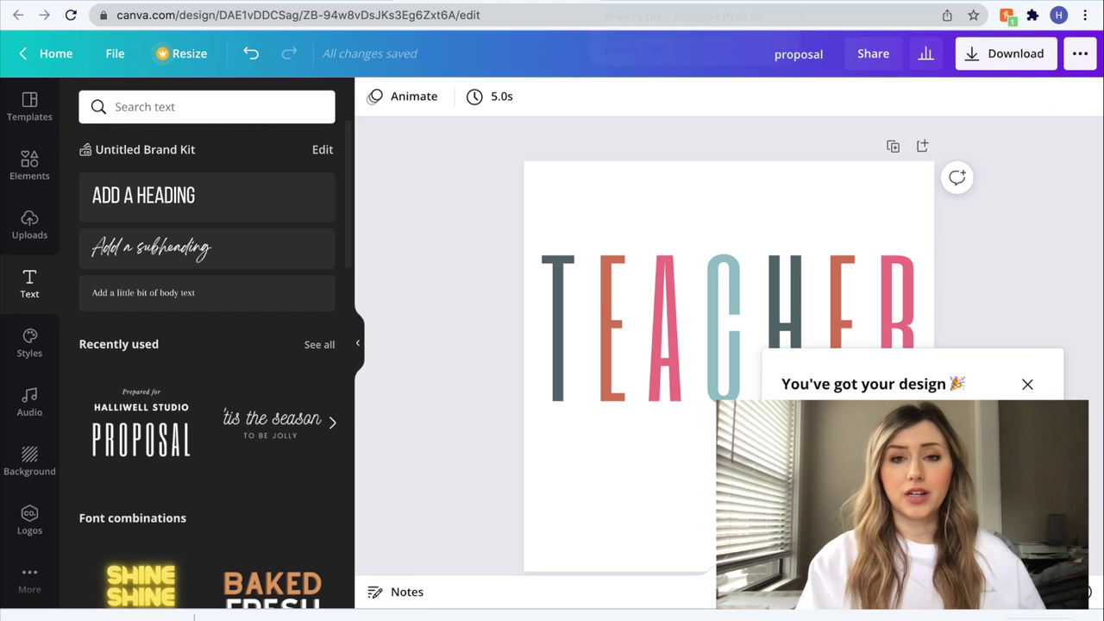
left_click(690, 2)
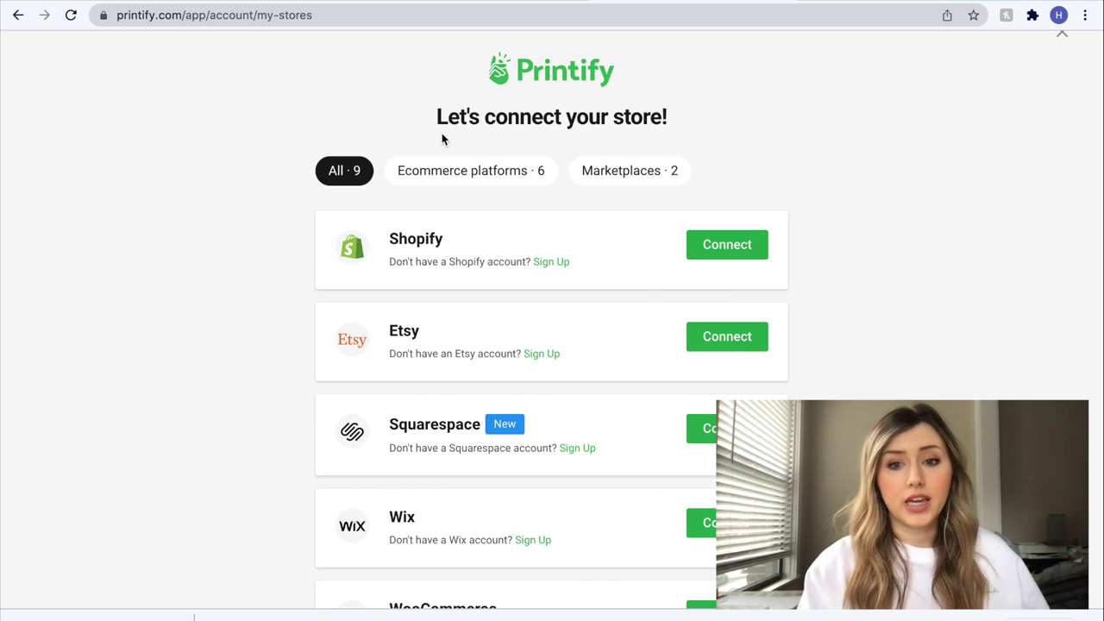
- Connect the Etsy store by allowing Printify access on Etsy's authorization page
left_click(727, 337)
scroll(291, 320, "down", 5)
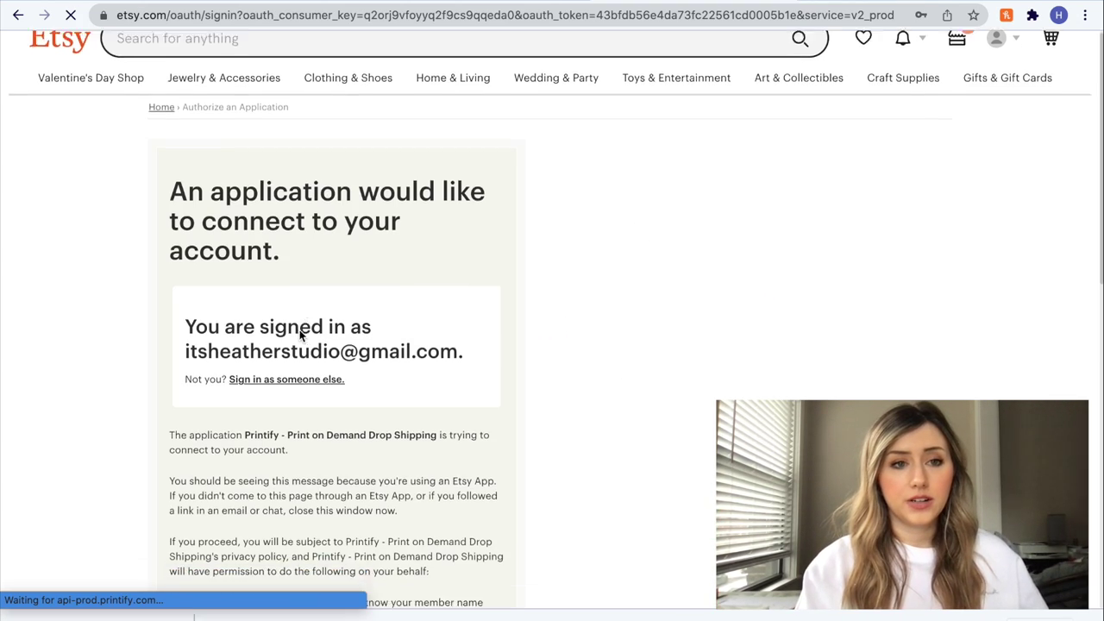
left_click(215, 556)
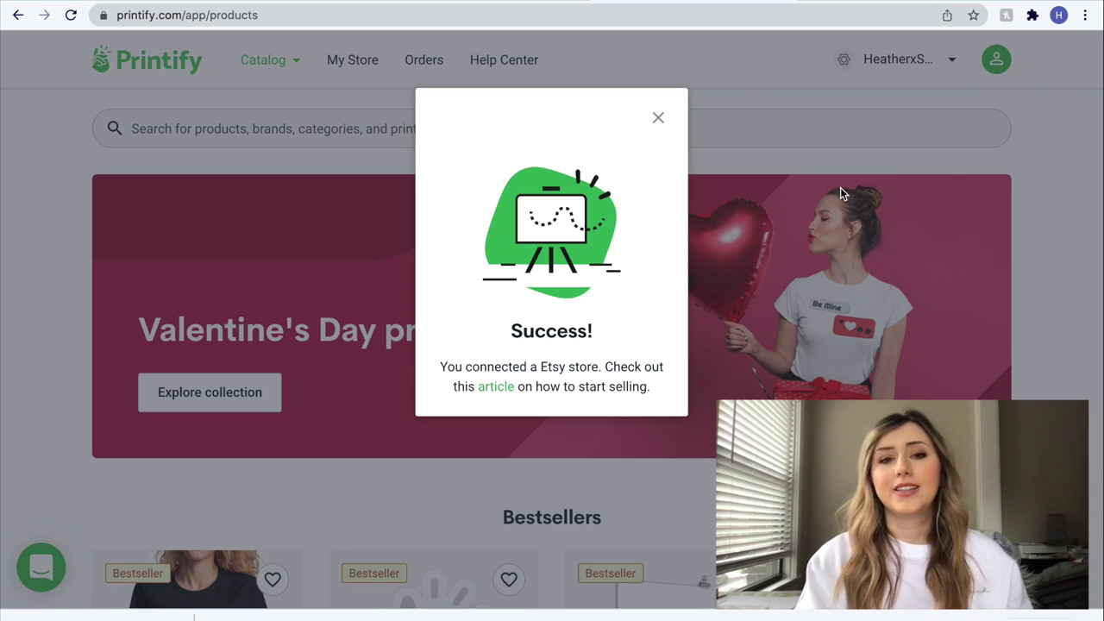
- Dismiss the store-connected message and go to Catalog > Women's Clothing > T-shirts
left_click(658, 117)
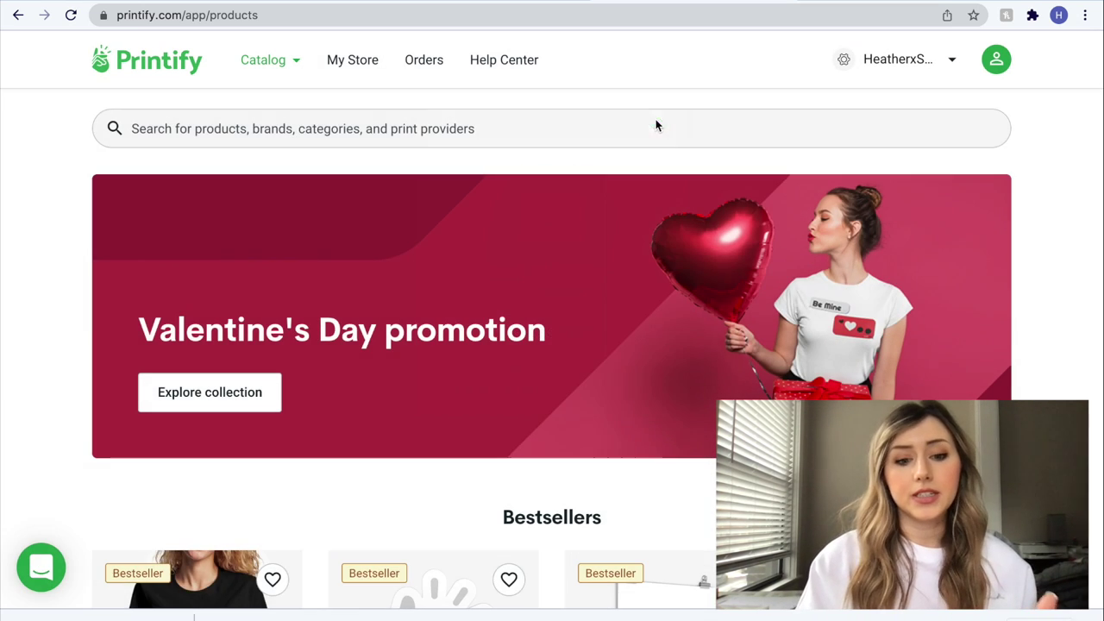
left_click(312, 212)
left_click(263, 60)
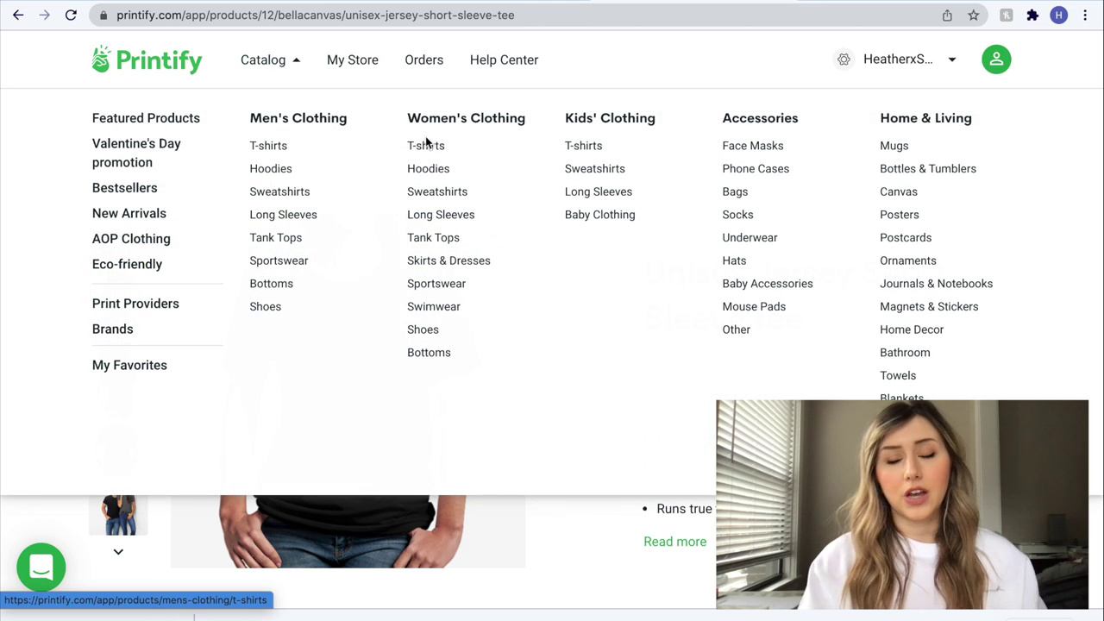
left_click(435, 150)
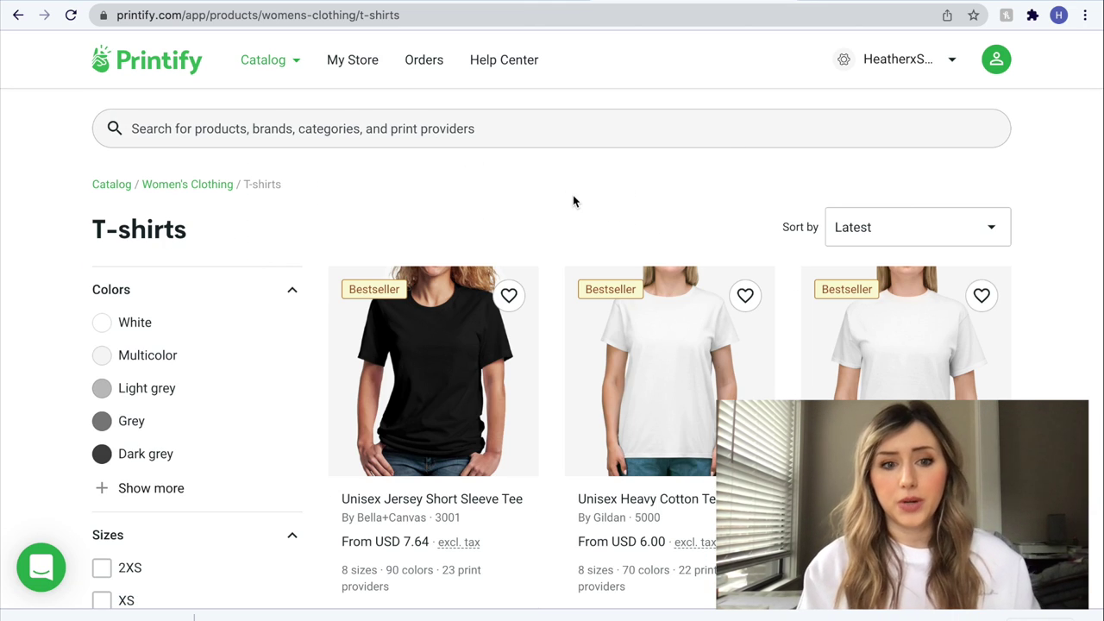
- Scroll through the women's T-shirts grid to review the available tees
scroll(448, 294, "down", 2)
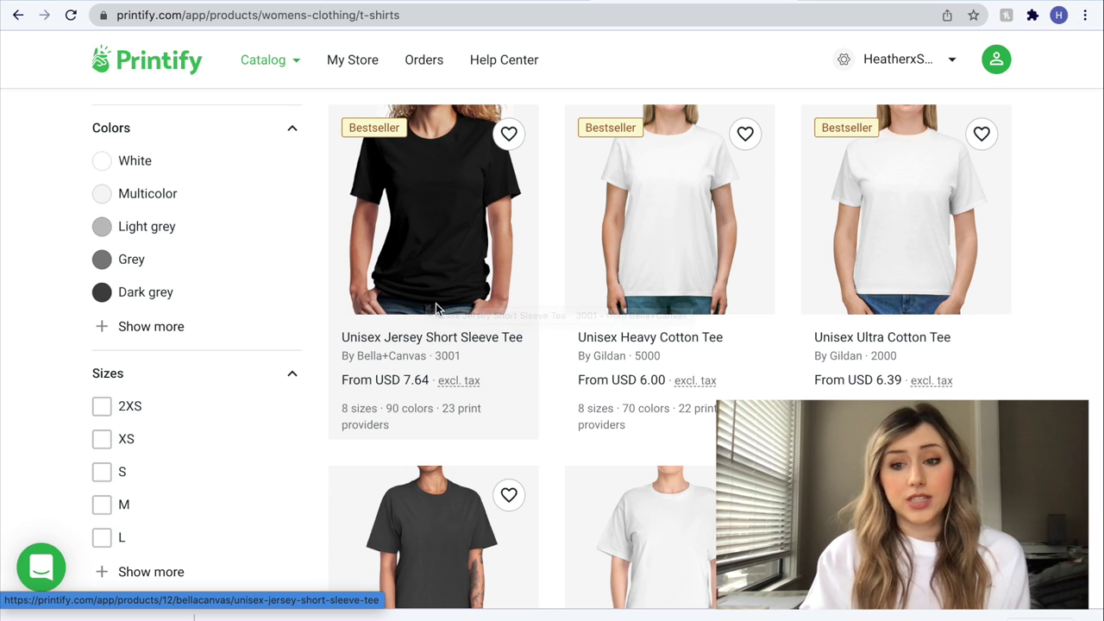
scroll(634, 263, "down", 2)
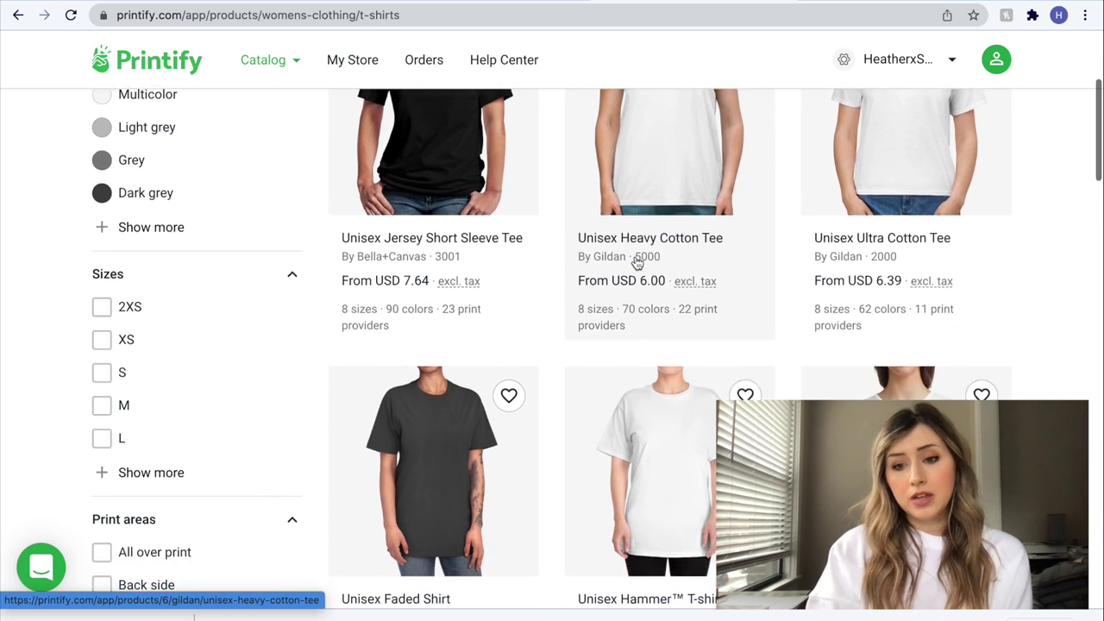
scroll(635, 261, "down", 3)
scroll(635, 262, "down", 1)
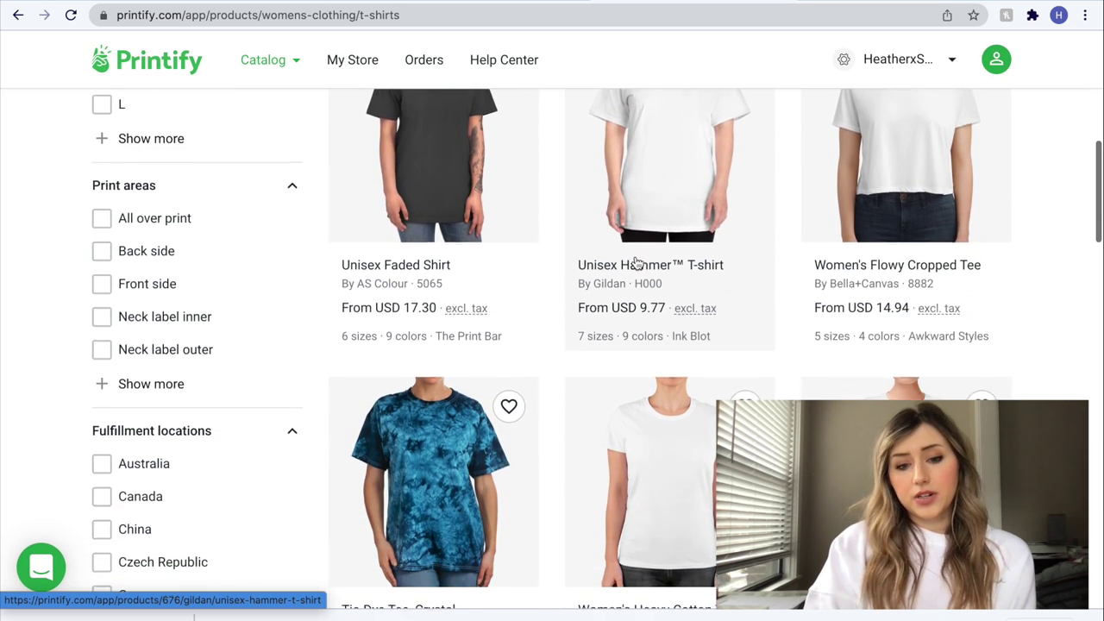
scroll(635, 262, "down", 1)
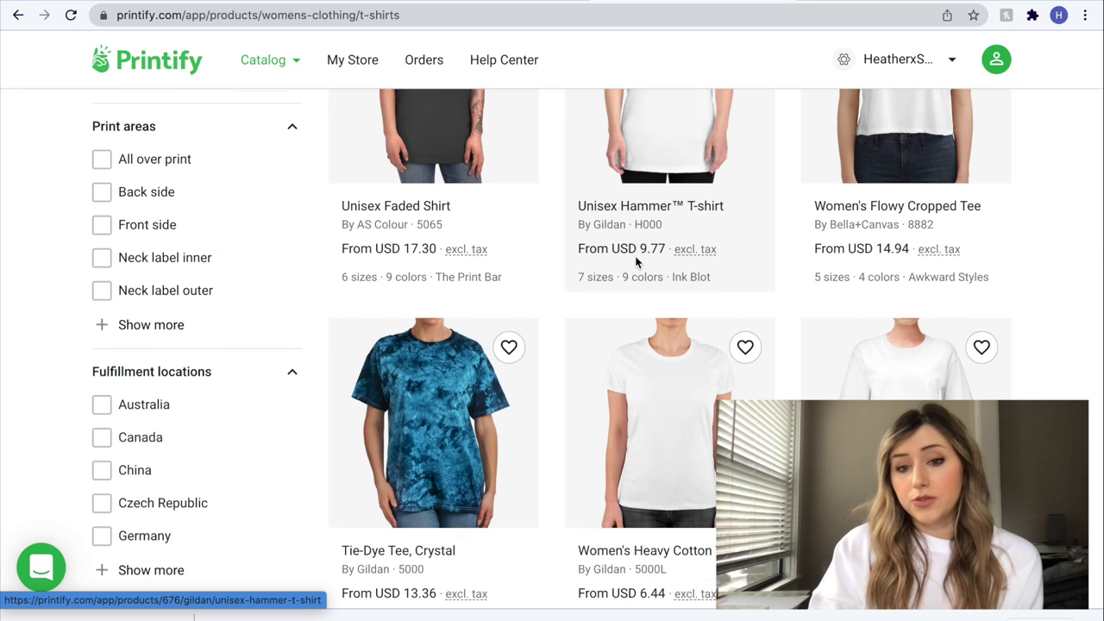
scroll(636, 262, "down", 6)
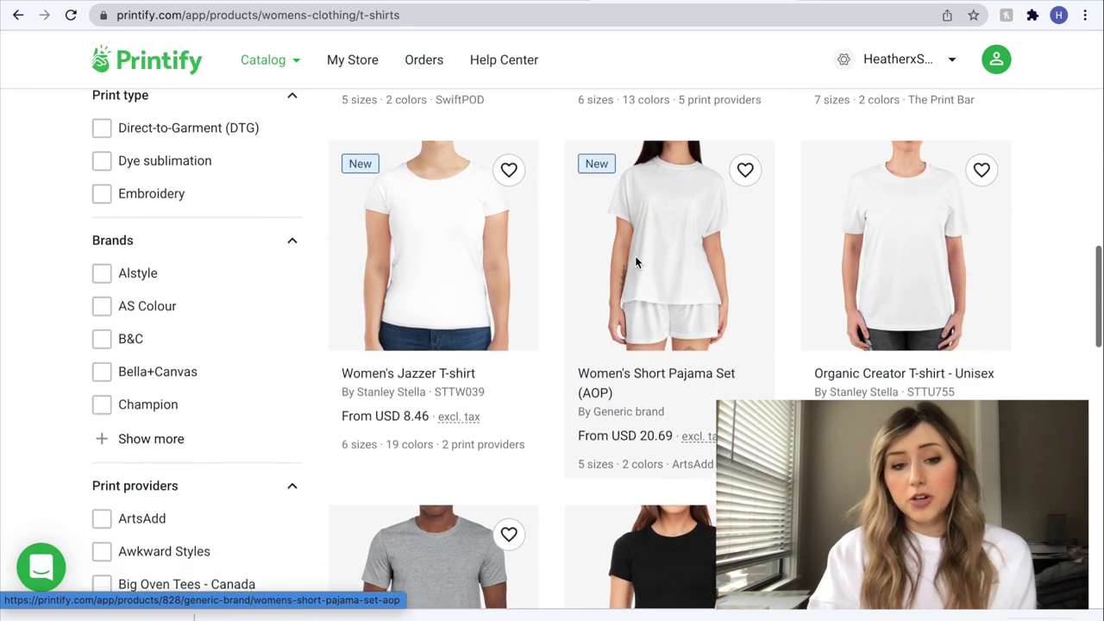
scroll(636, 261, "down", 2)
scroll(636, 262, "up", 7)
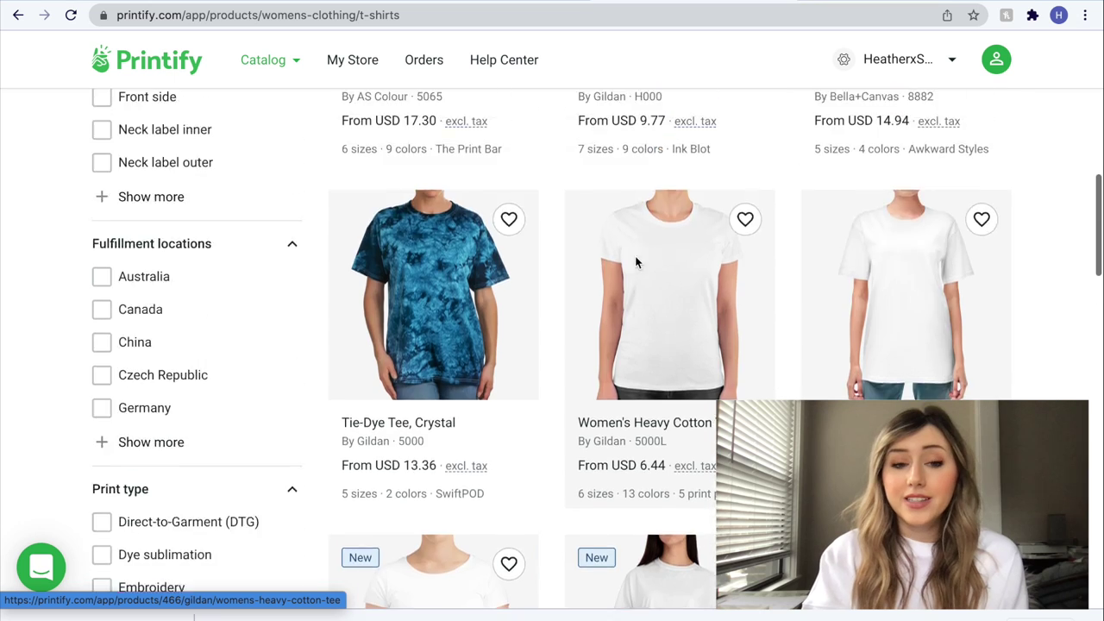
scroll(636, 261, "up", 8)
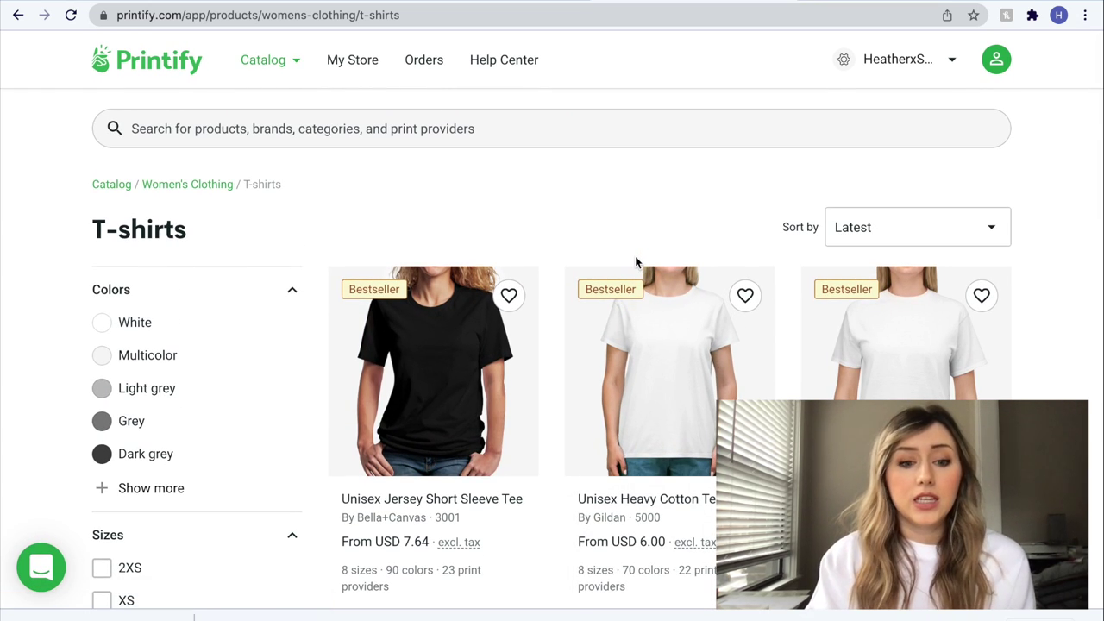
scroll(636, 261, "down", 1)
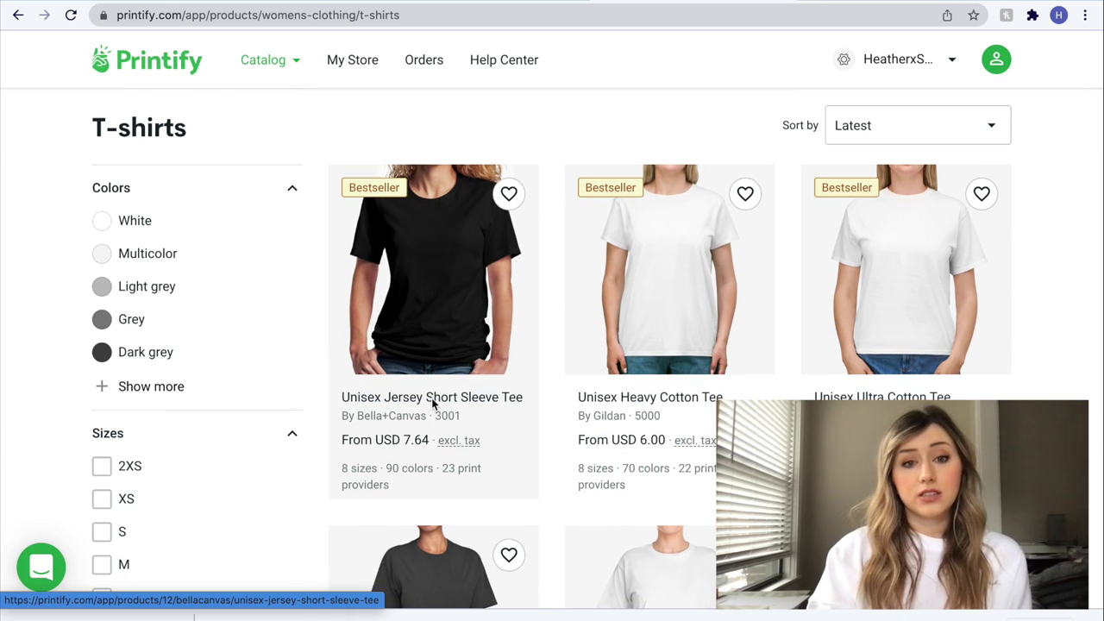
- Open the Unisex Jersey Short Sleeve Tee page and compare providers like X-Print, Big Oven Tees and Dimona Tee
left_click(435, 343)
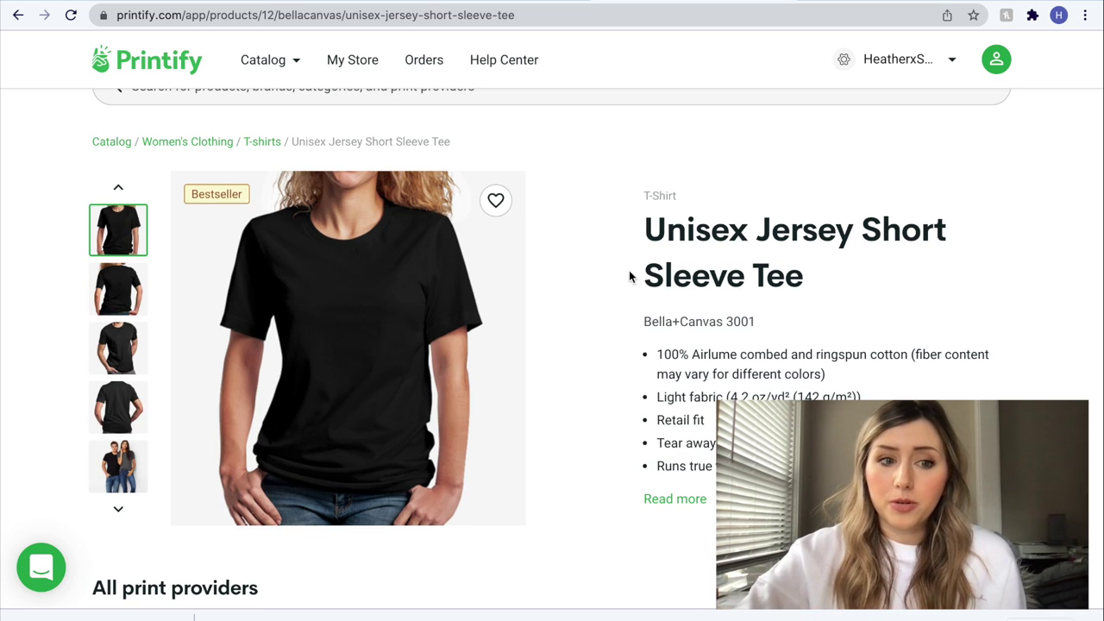
scroll(627, 329, "down", 8)
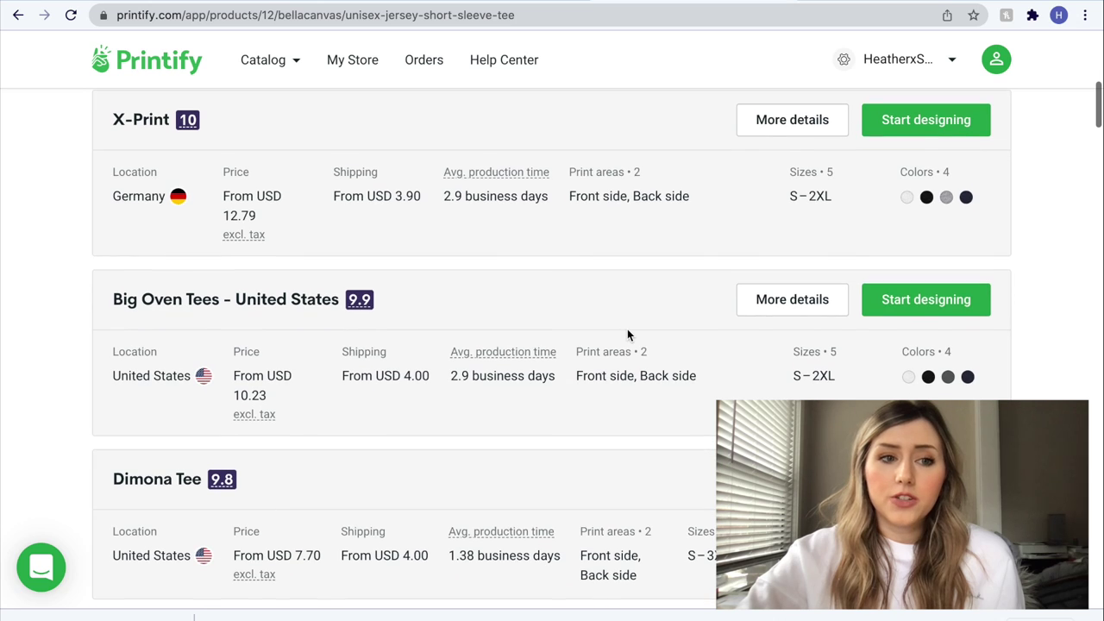
scroll(627, 329, "up", 1)
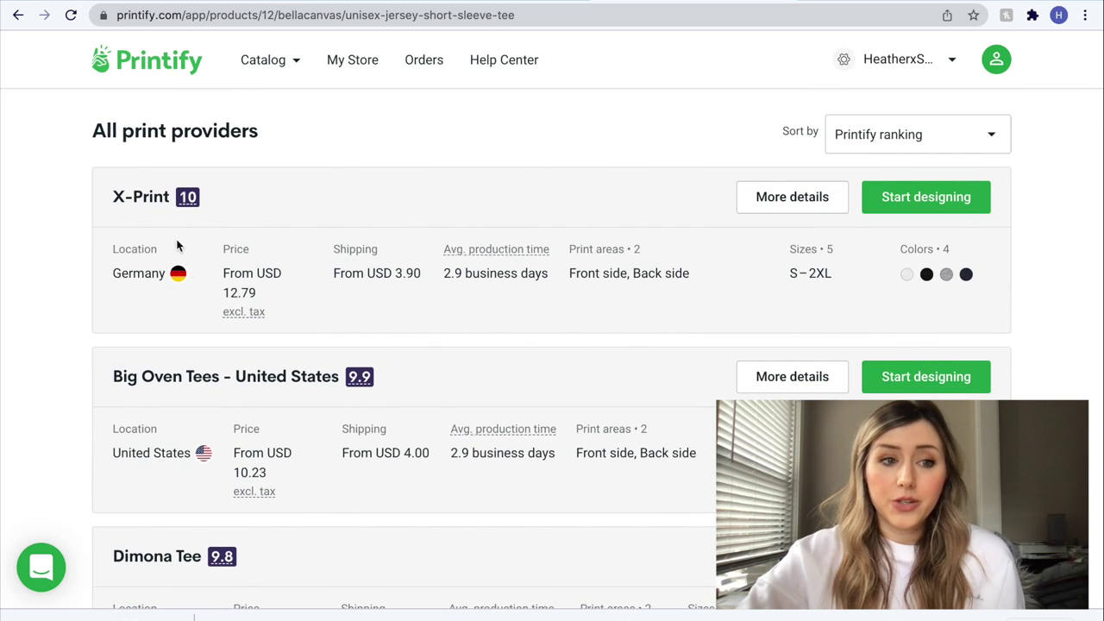
scroll(94, 262, "down", 1)
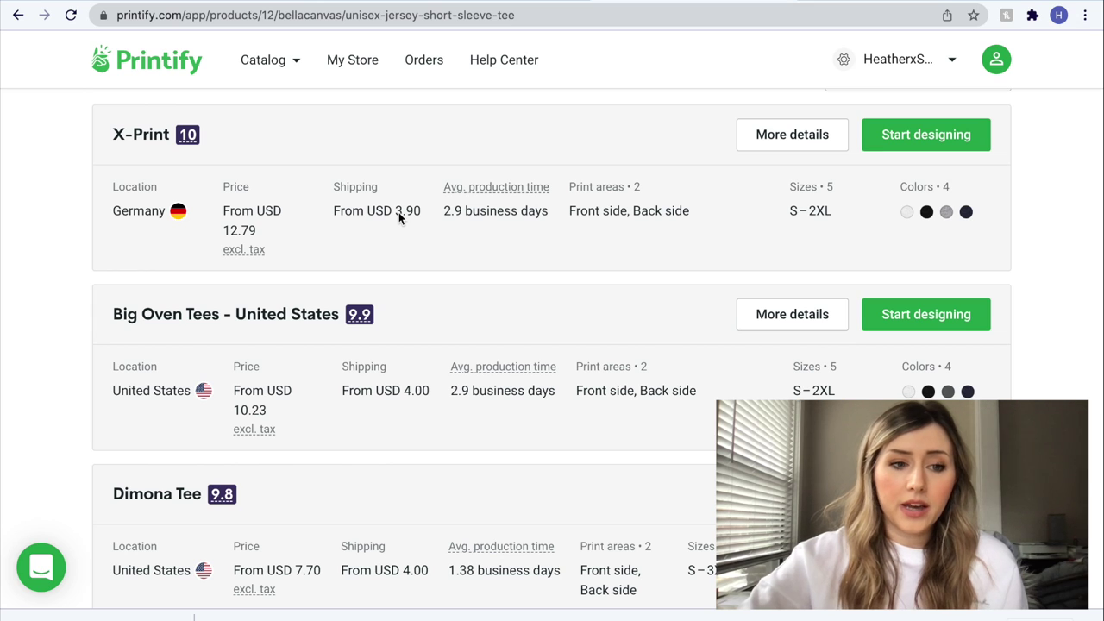
scroll(398, 212, "down", 3)
scroll(395, 214, "down", 3)
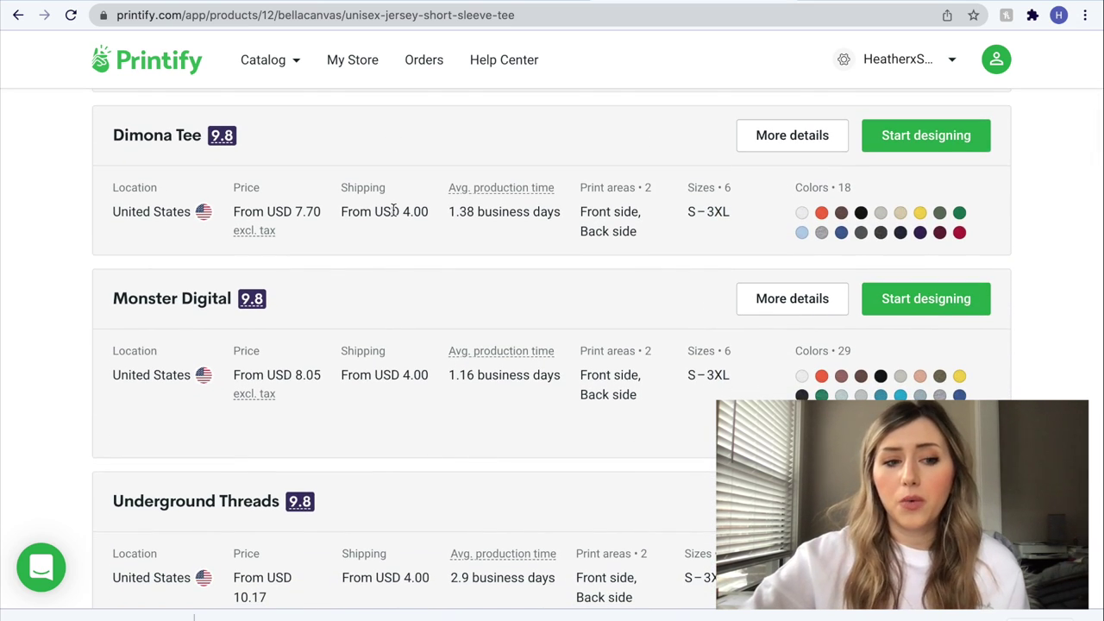
scroll(393, 211, "up", 9)
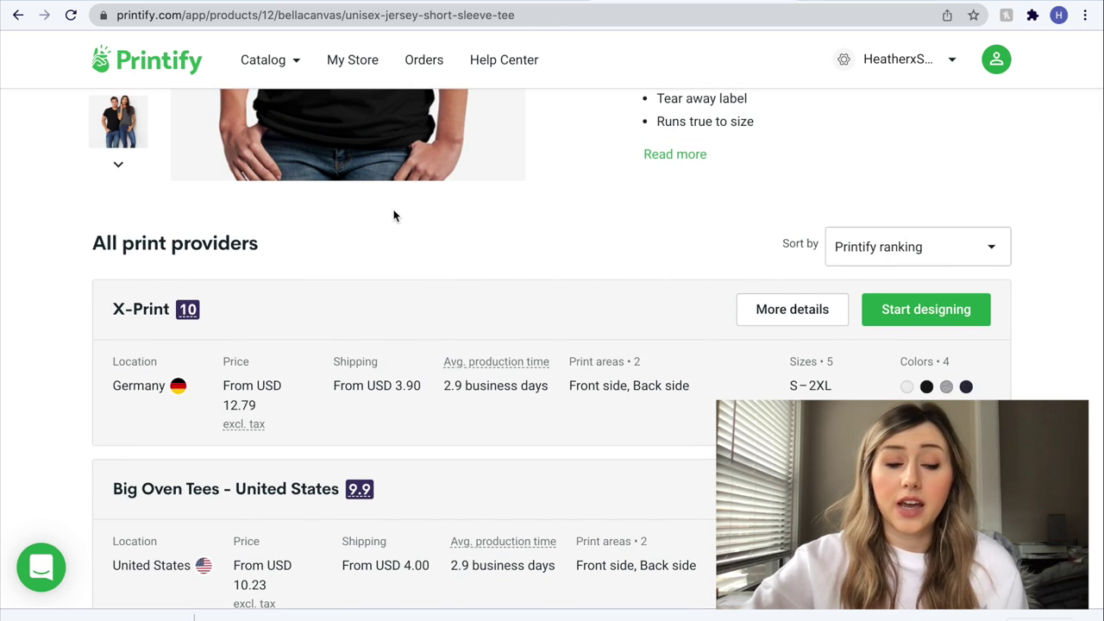
left_click_drag(195, 390, 83, 395)
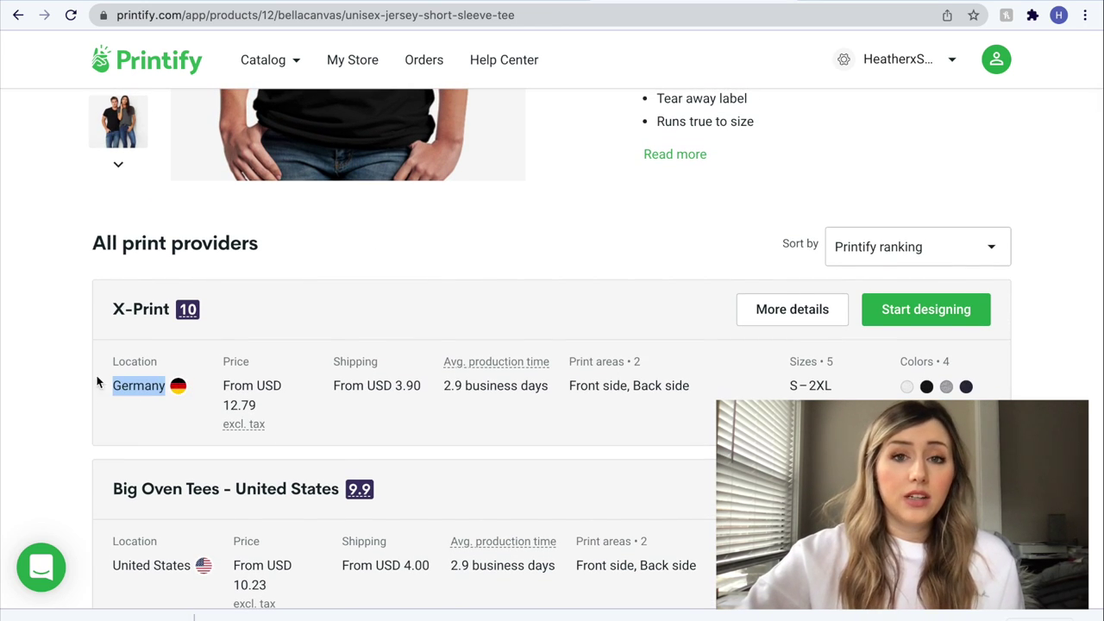
left_click(145, 398)
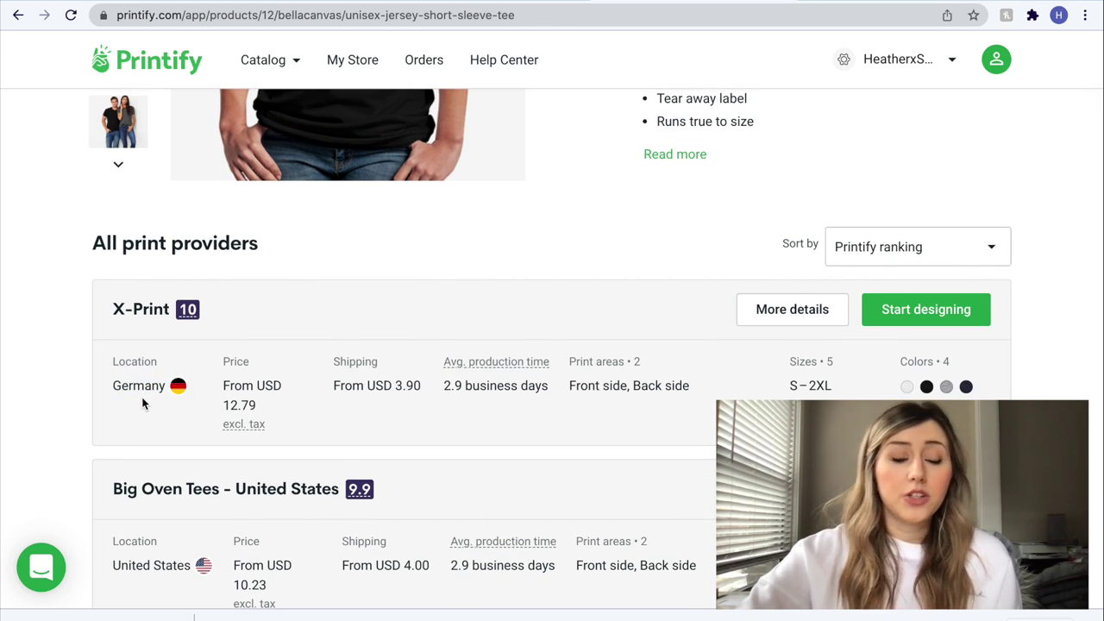
scroll(141, 396, "down", 2)
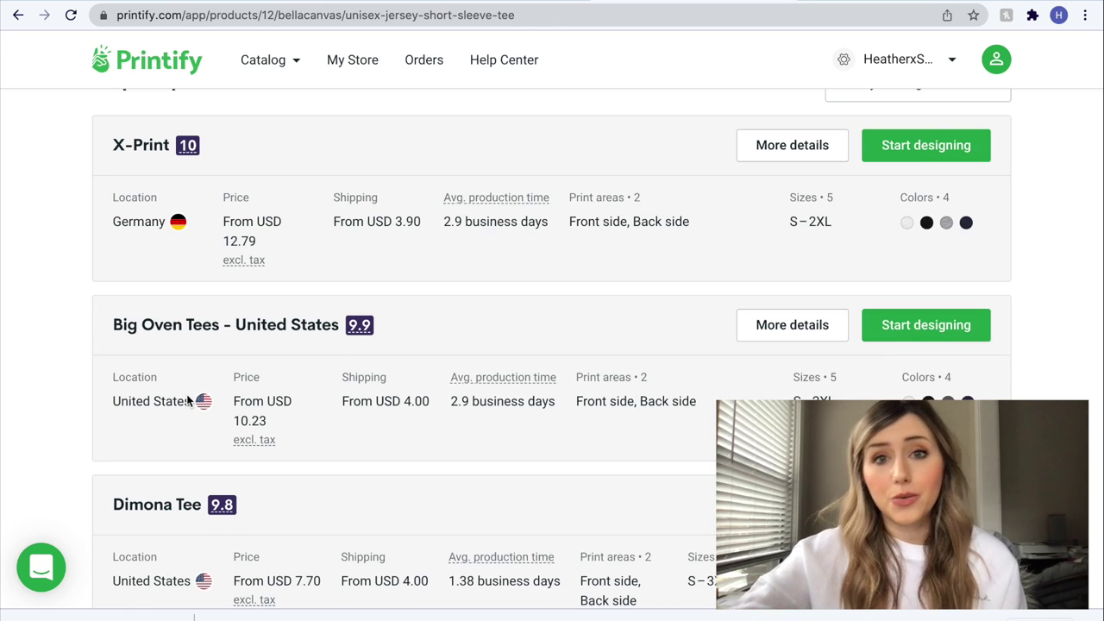
scroll(187, 401, "down", 4)
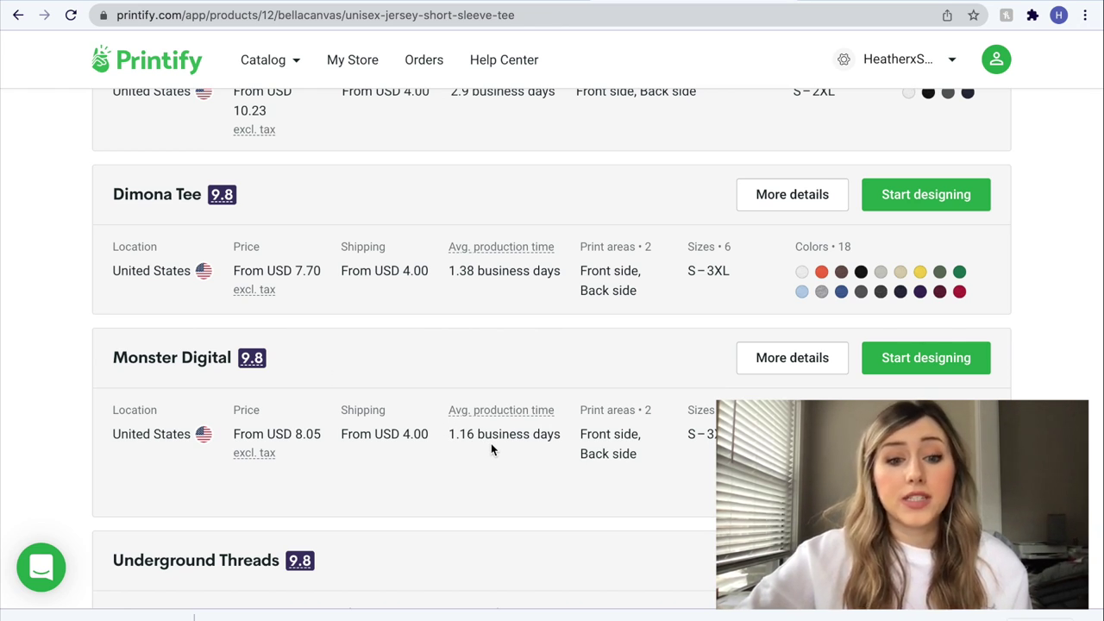
scroll(491, 450, "down", 1)
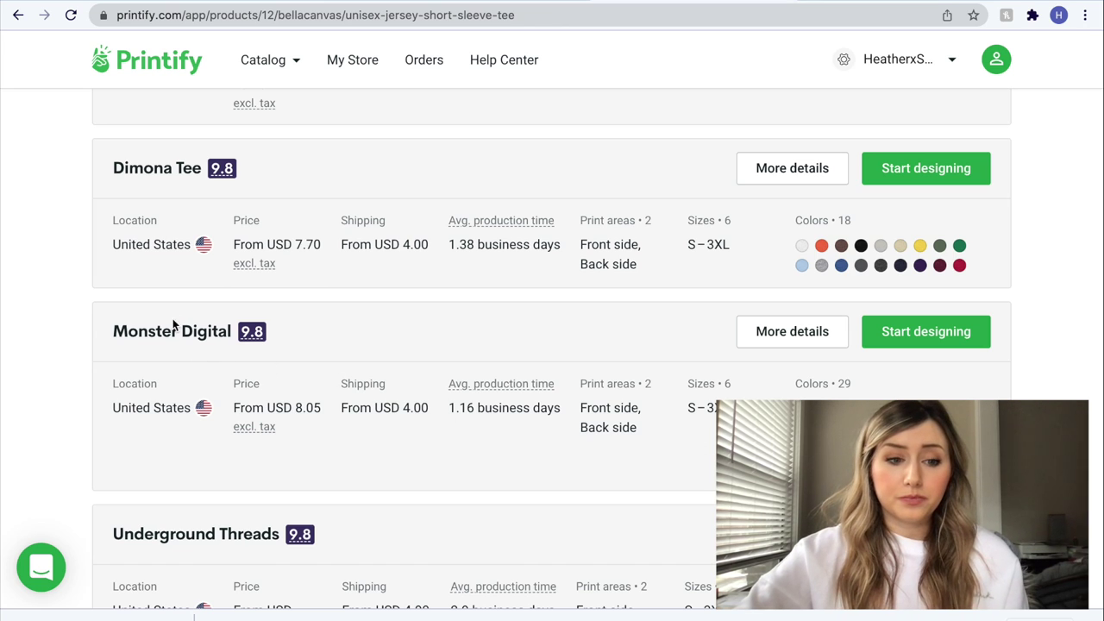
- Find SwiftPOD in the provider list and check its USD 7.64 price and 4.39-day production time
scroll(310, 406, "down", 4)
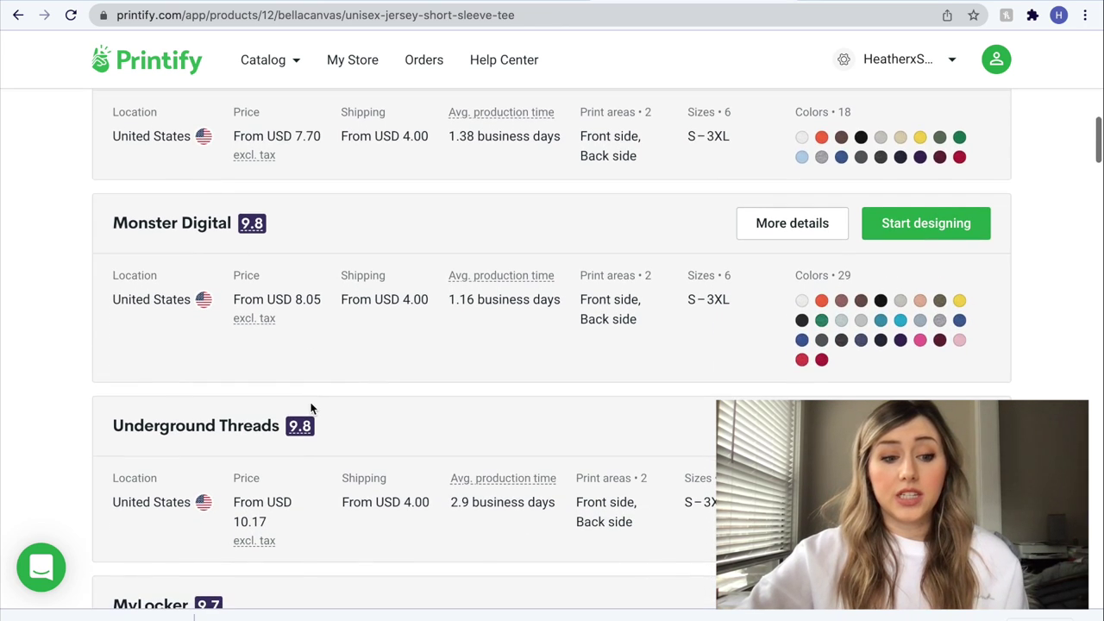
scroll(312, 409, "down", 5)
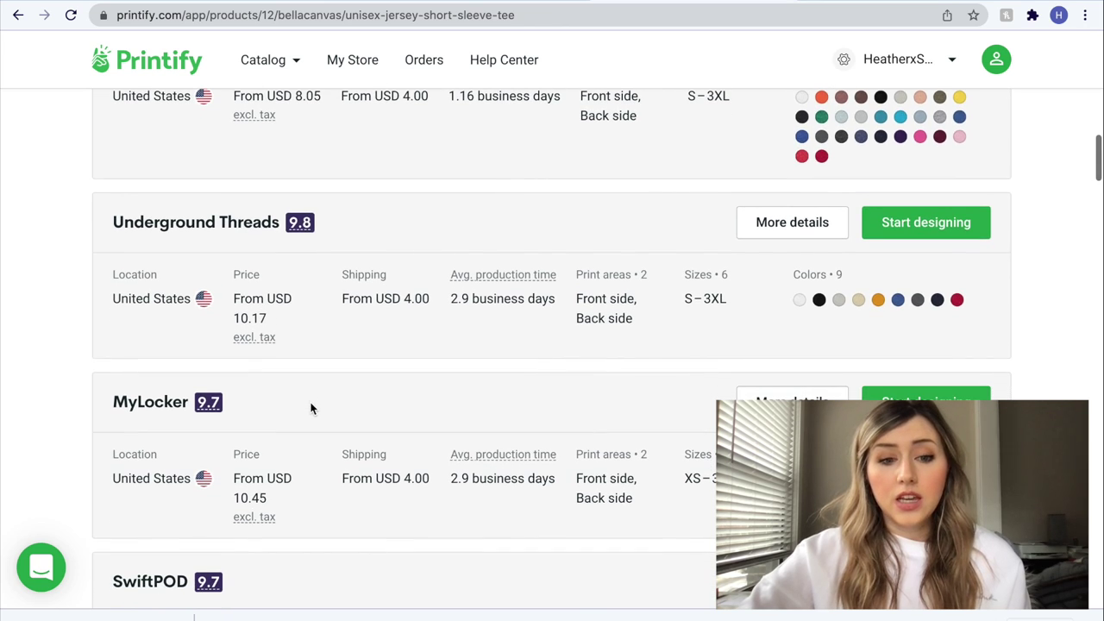
scroll(320, 367, "up", 1)
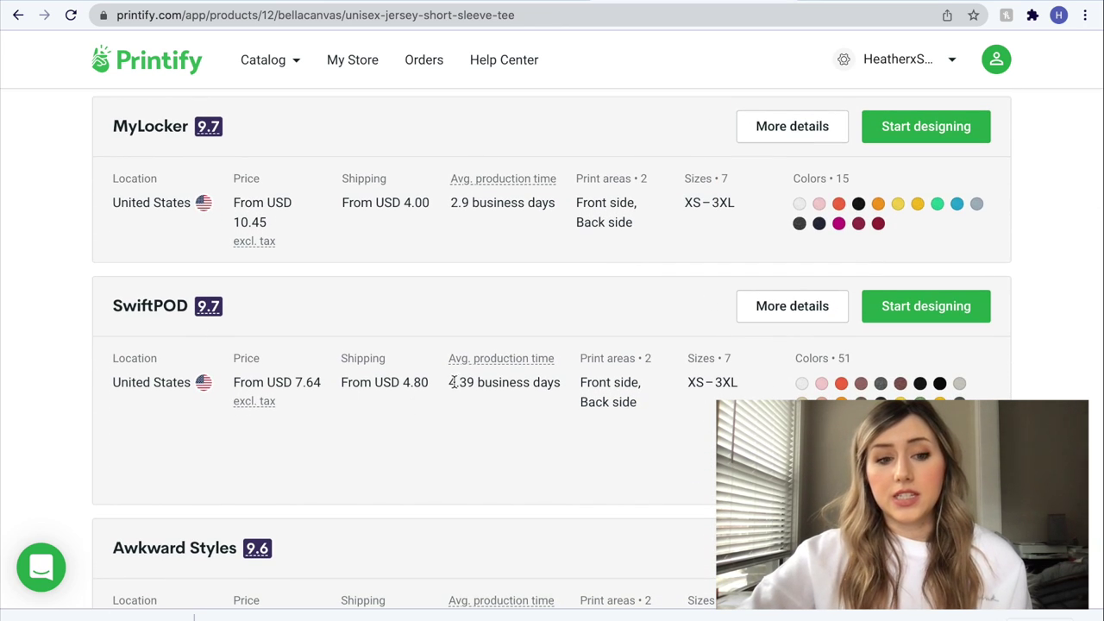
left_click_drag(450, 390, 495, 397)
left_click(496, 412)
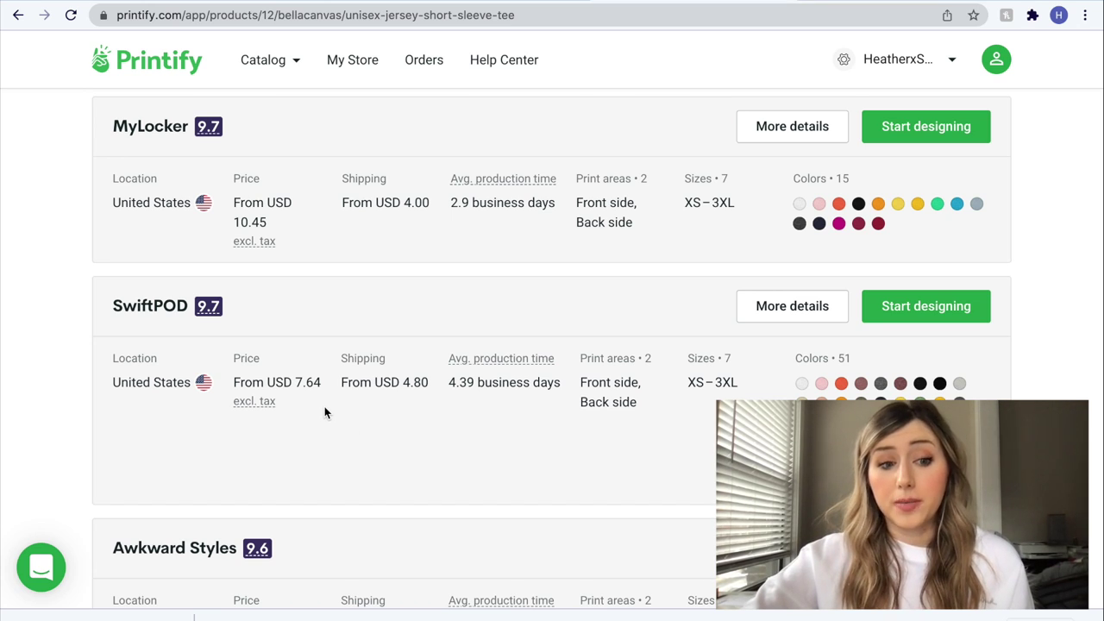
left_click_drag(323, 392, 231, 393)
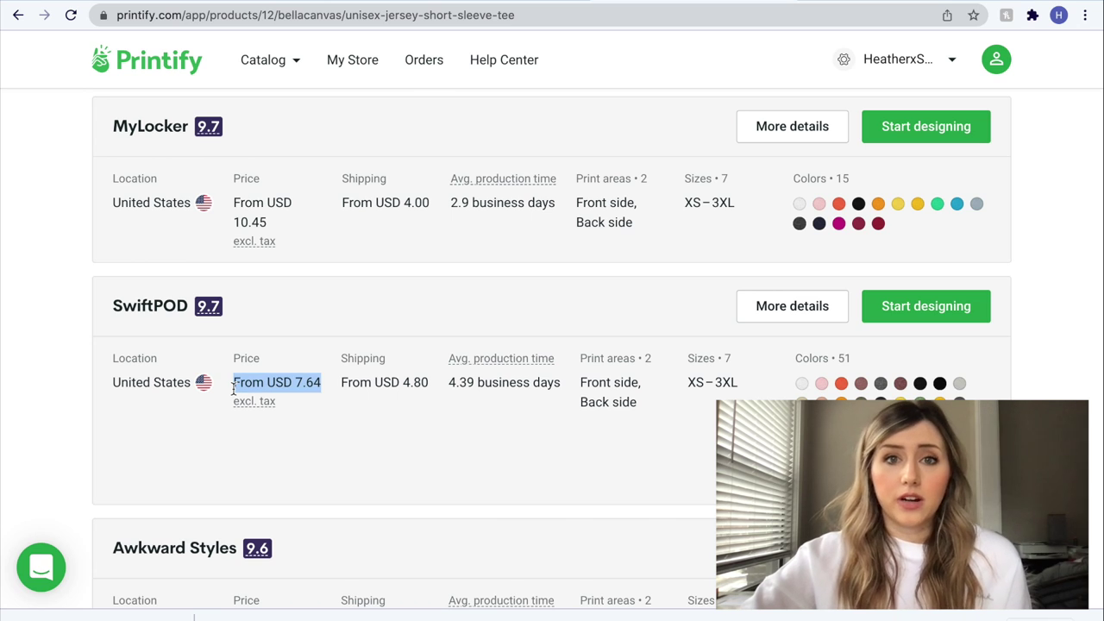
left_click(234, 393)
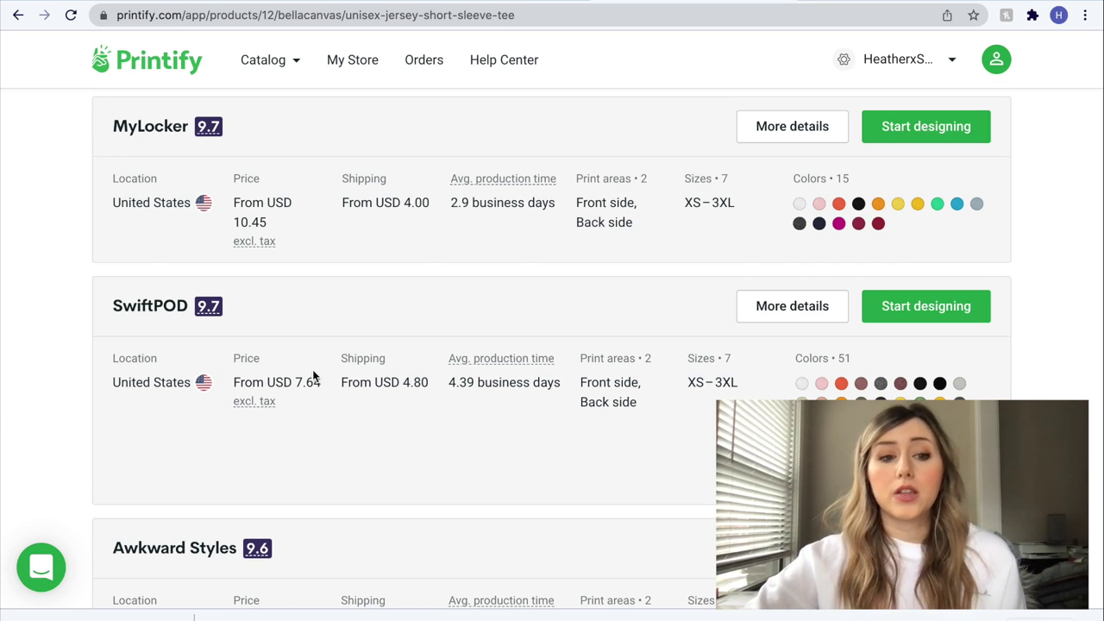
left_click_drag(317, 382, 250, 382)
left_click(257, 382)
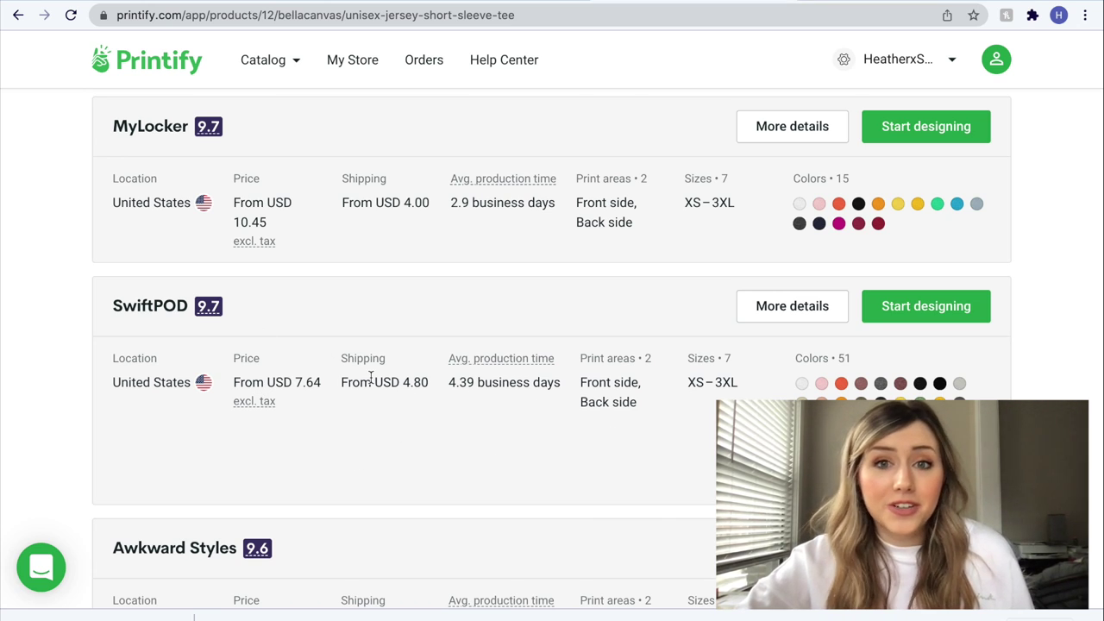
- Start designing with SwiftPOD, then go back and review the tee's provider list again
left_click(919, 308)
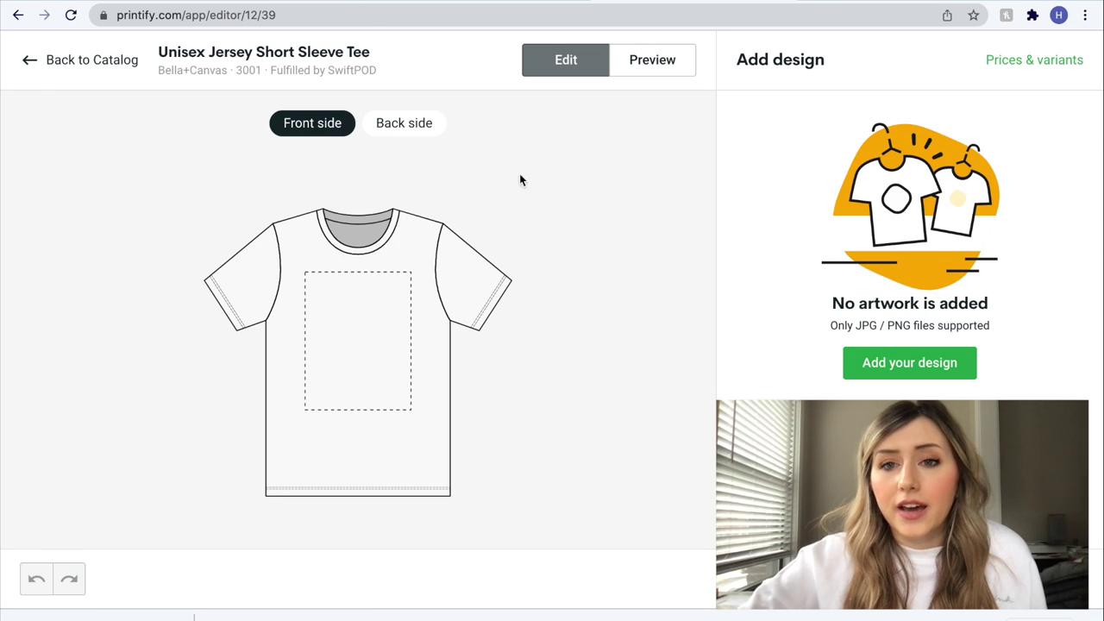
key("alt+Left")
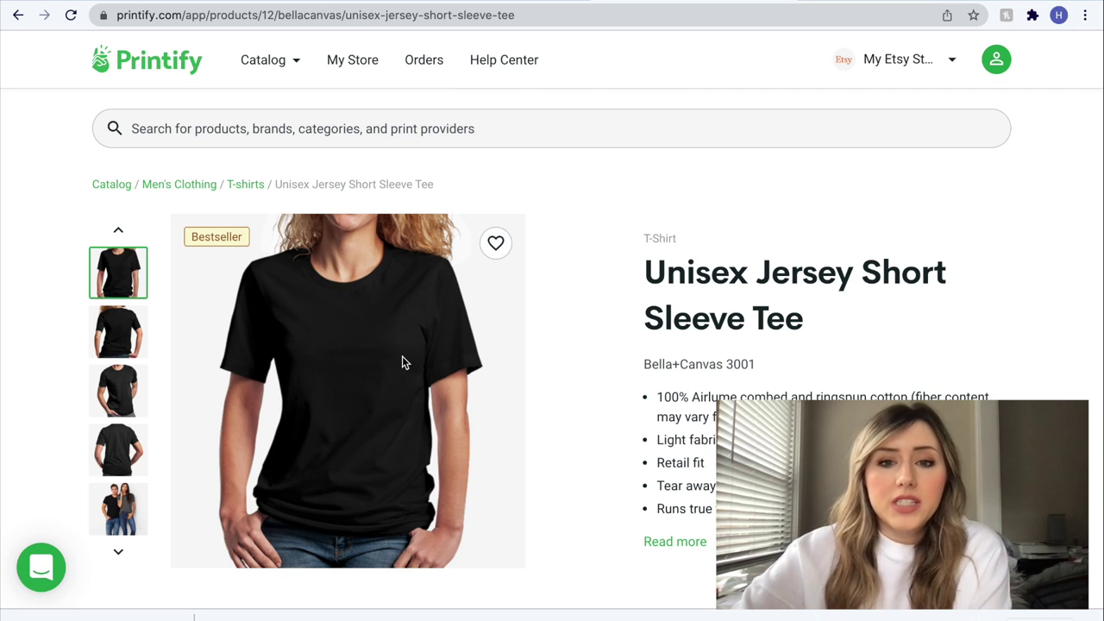
scroll(402, 357, "down", 3)
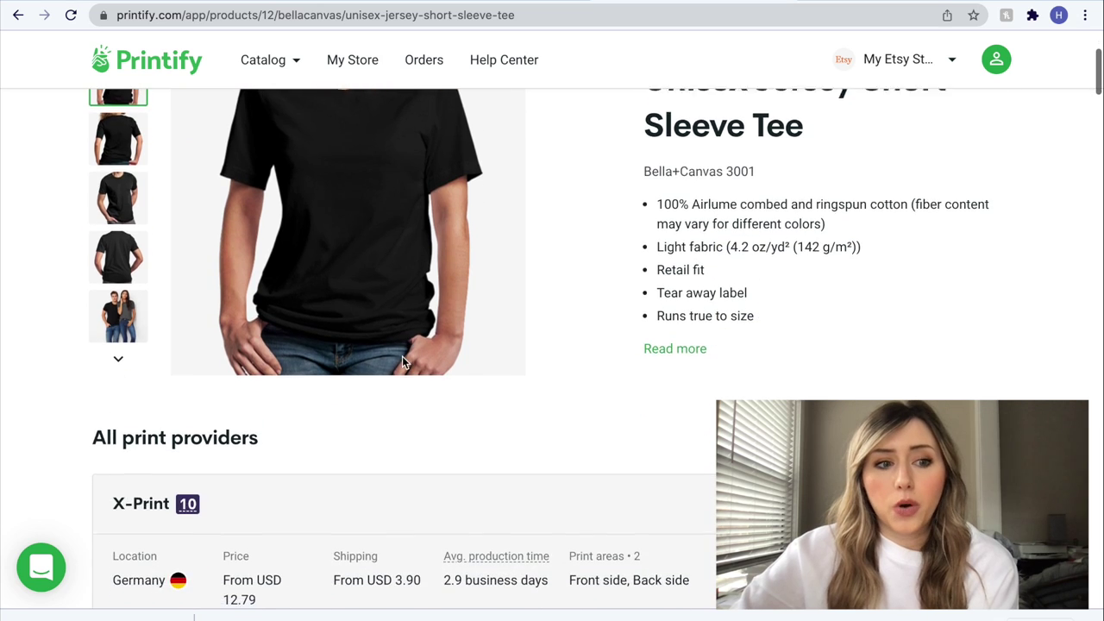
scroll(402, 357, "down", 2)
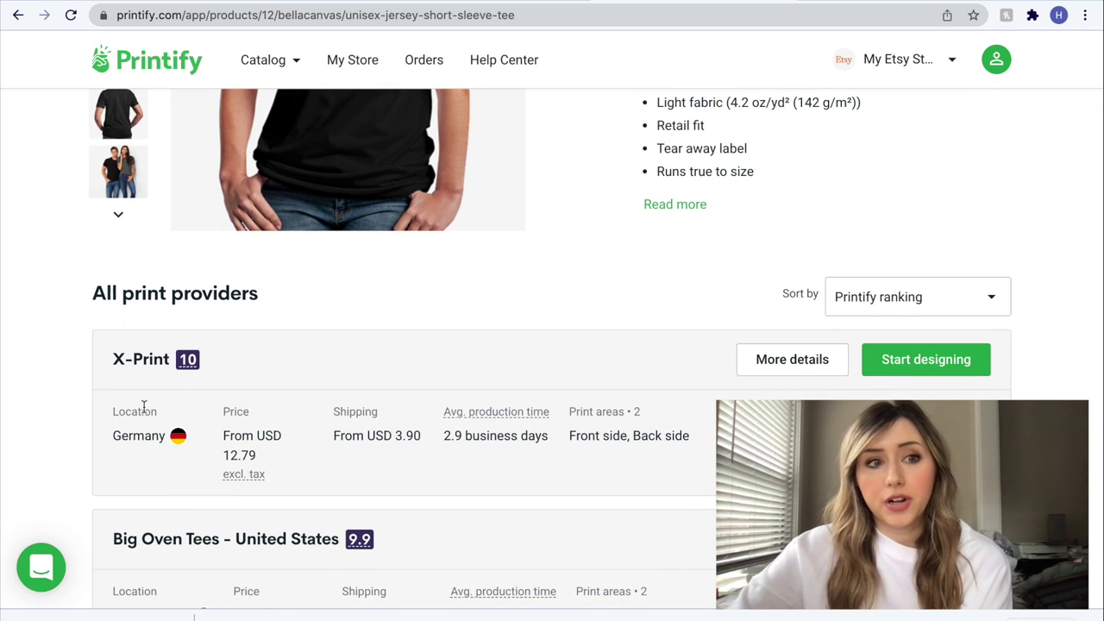
scroll(143, 411, "down", 4)
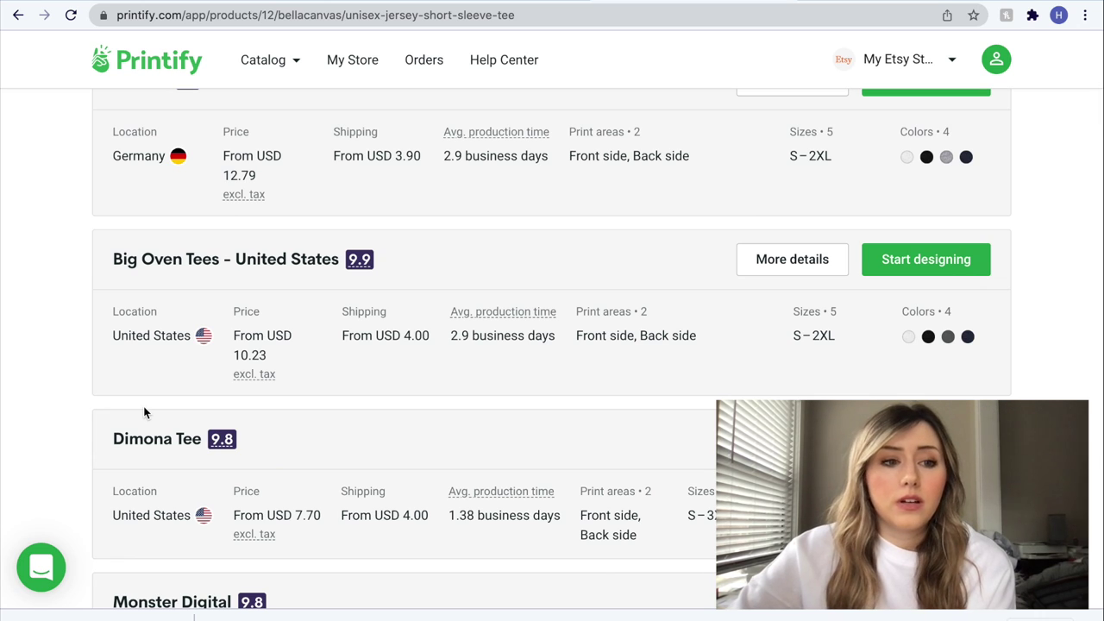
scroll(144, 411, "up", 1)
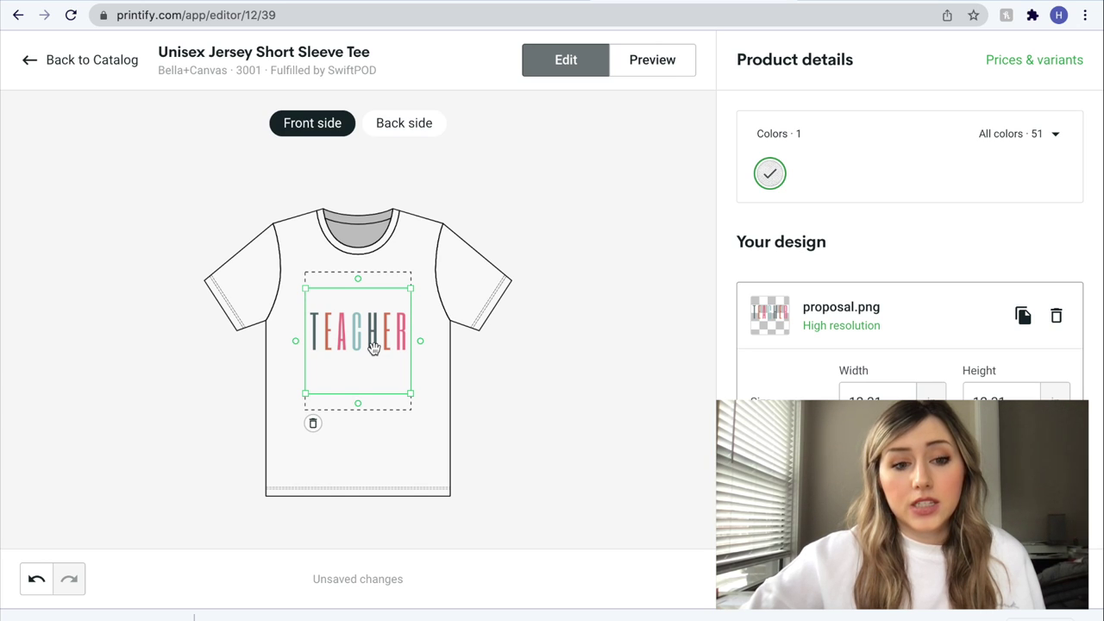
- Move the TEACHER design higher on the tee's chest, to about Top −8.23%
left_click_drag(373, 347, 373, 320)
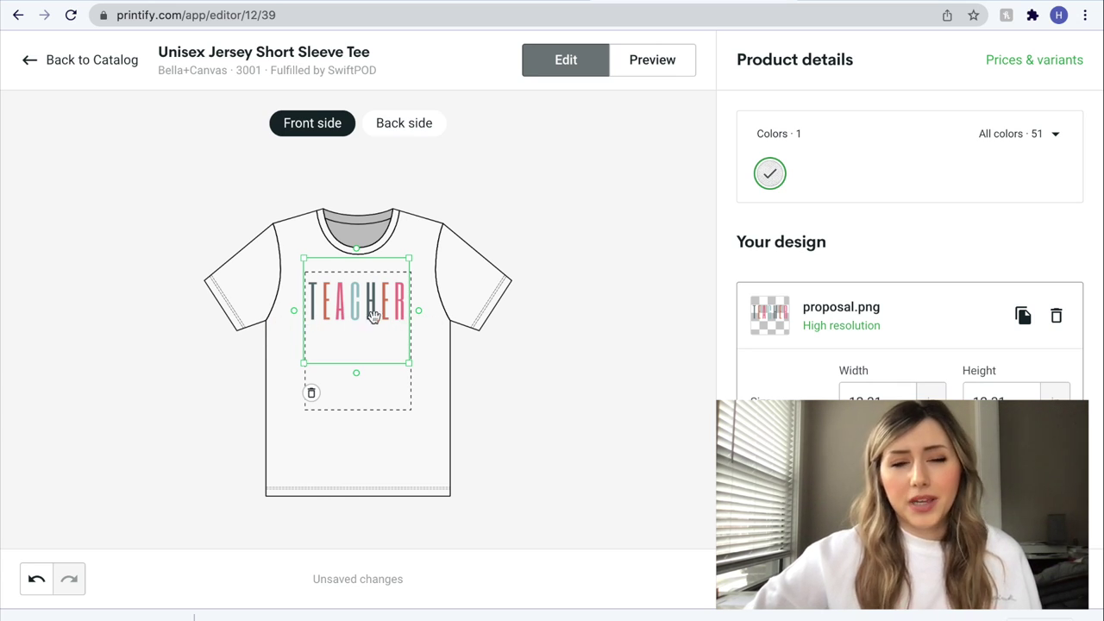
left_click_drag(364, 316, 369, 319)
scroll(910, 241, "down", 2)
scroll(779, 284, "down", 1)
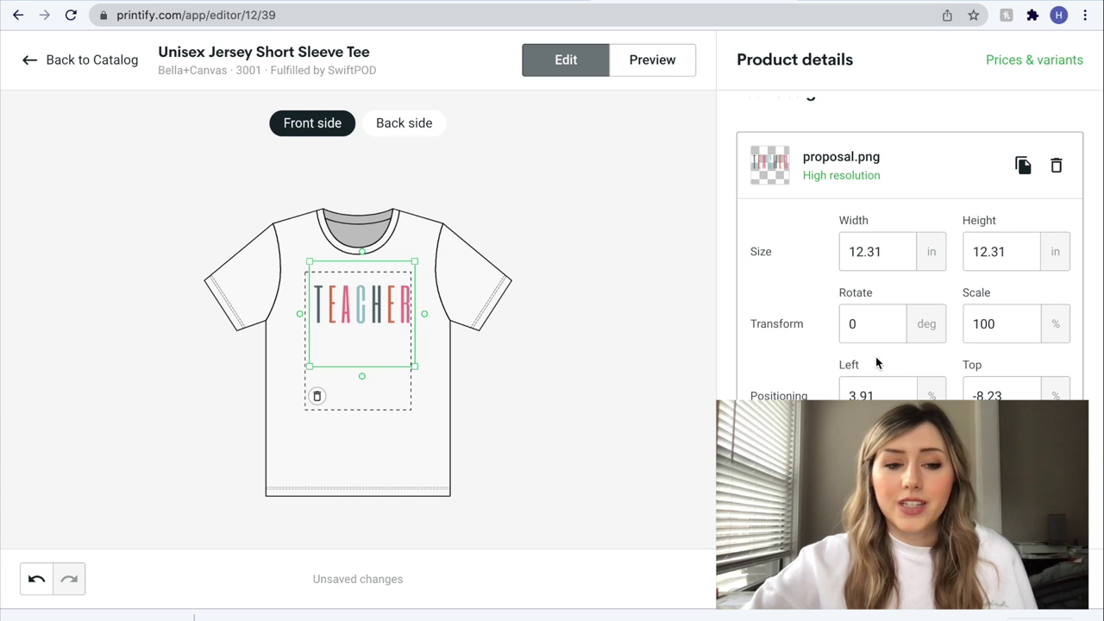
- Set the design's Left position to 0 to centre it horizontally
double_click(879, 382)
type("0")
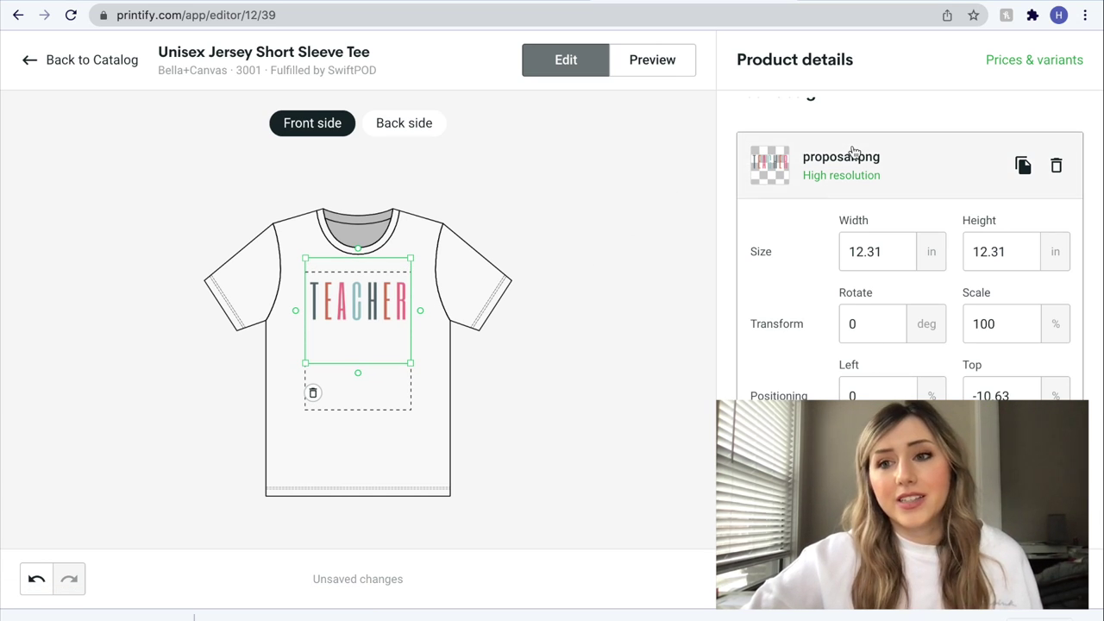
scroll(852, 151, "up", 2)
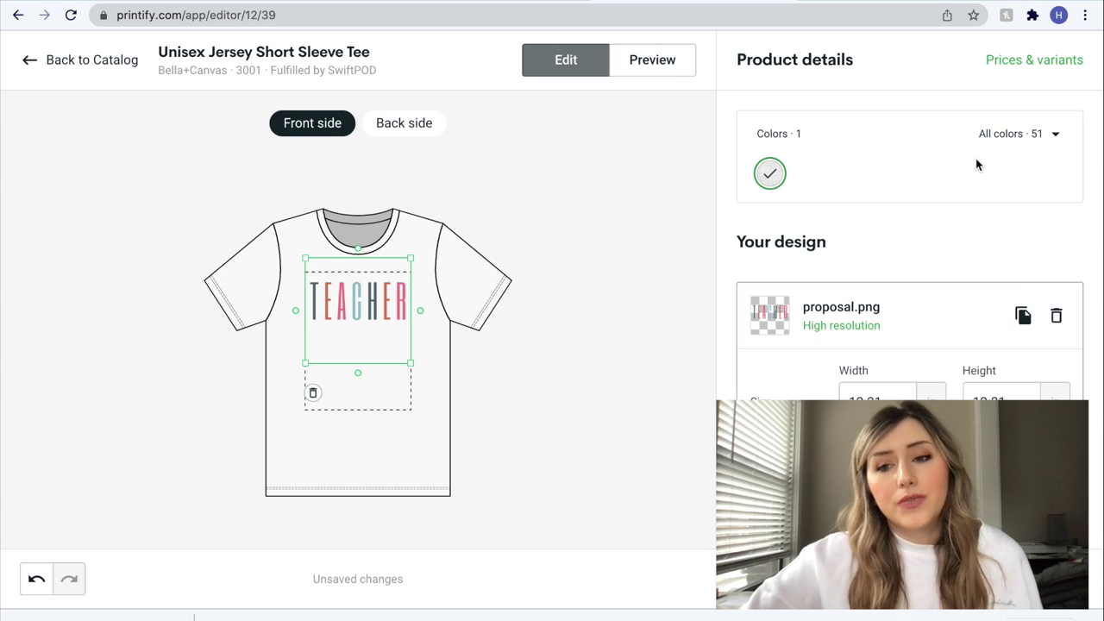
- Add Soft Pink, Natural and Dark Grey Heather alongside White as tee colours
left_click(1025, 134)
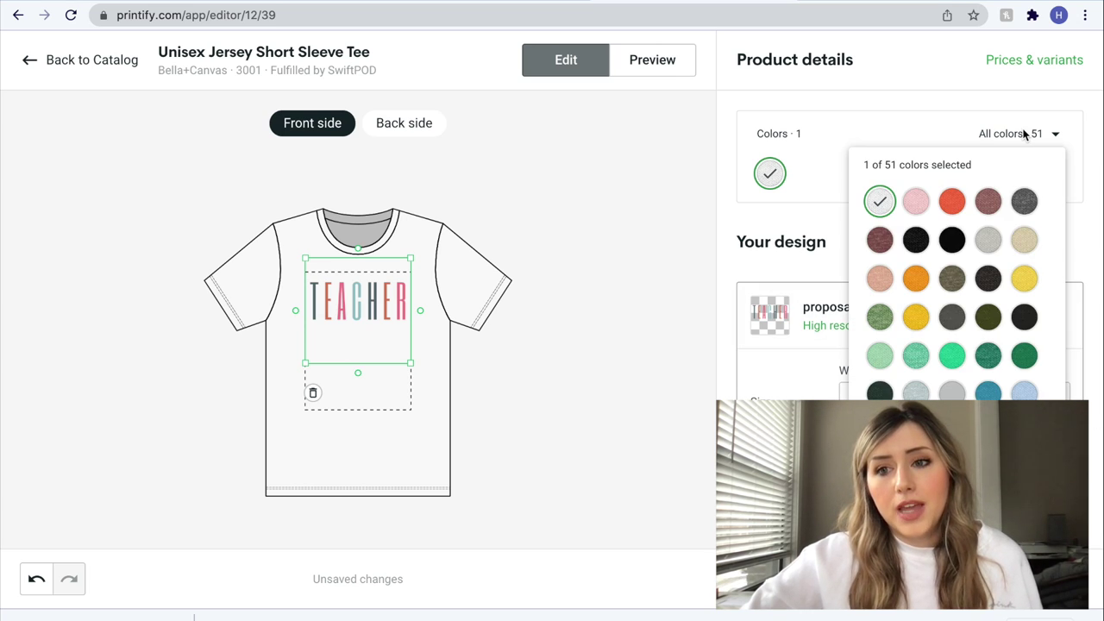
scroll(998, 165, "down", 1)
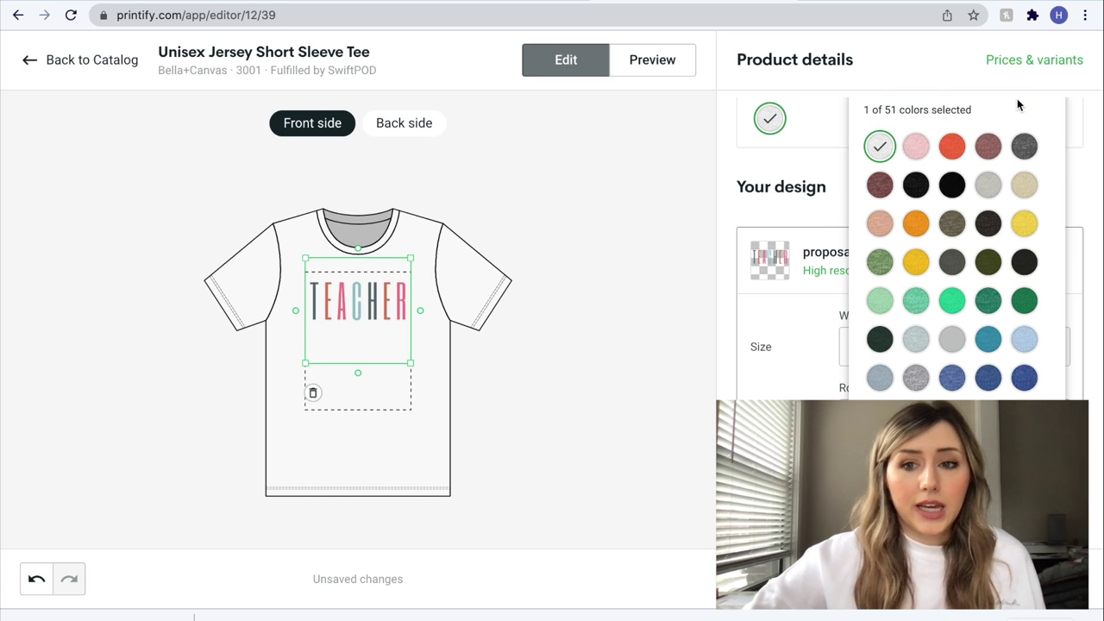
left_click(916, 148)
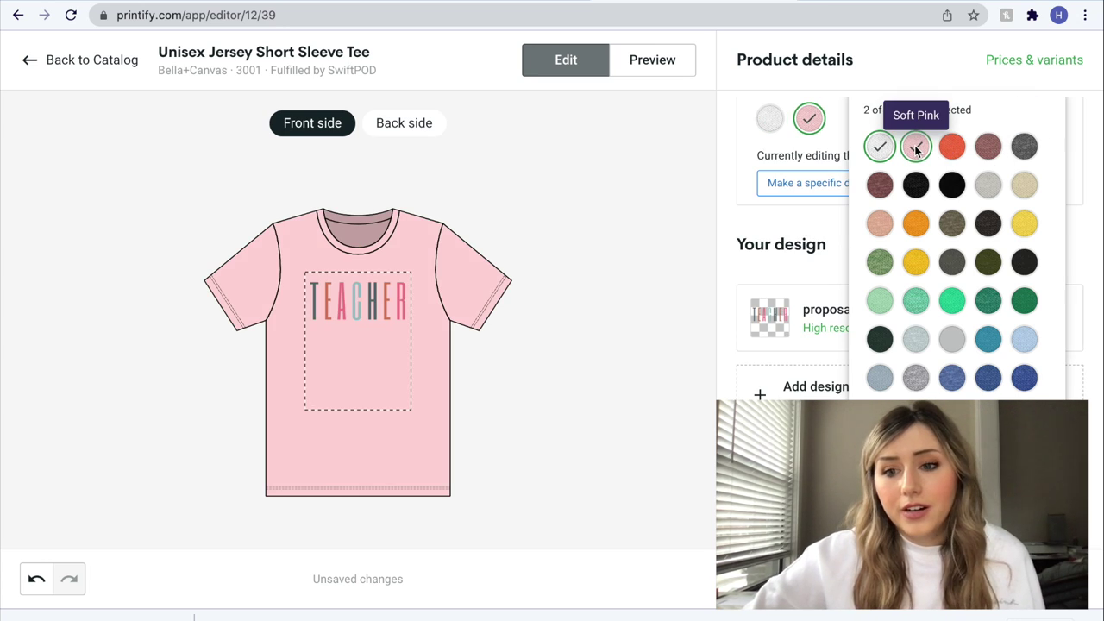
left_click(1024, 190)
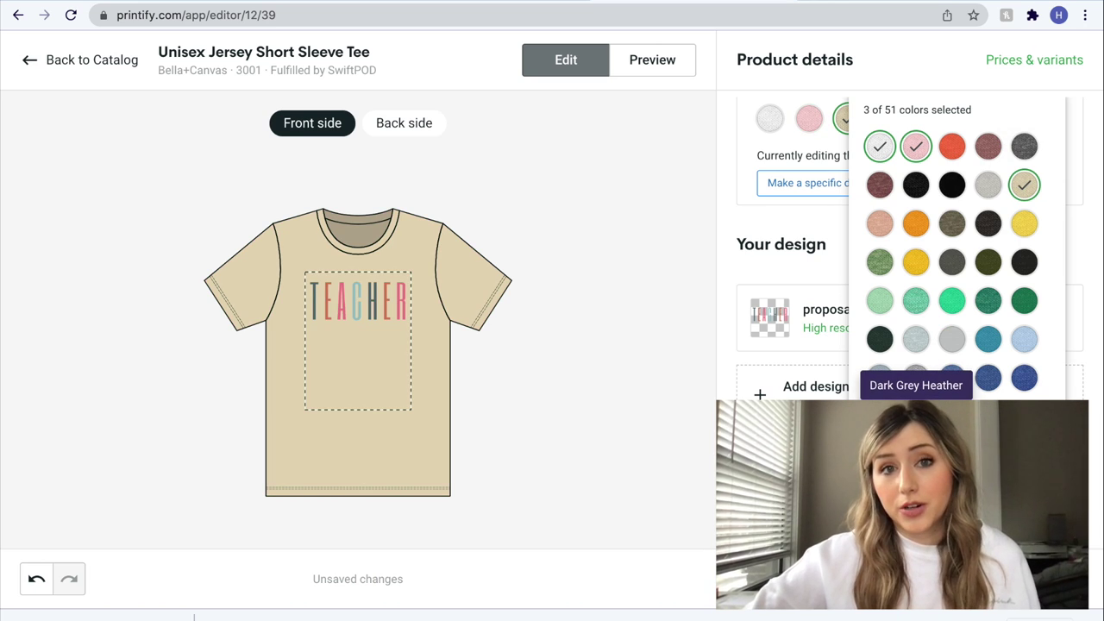
left_click(916, 376)
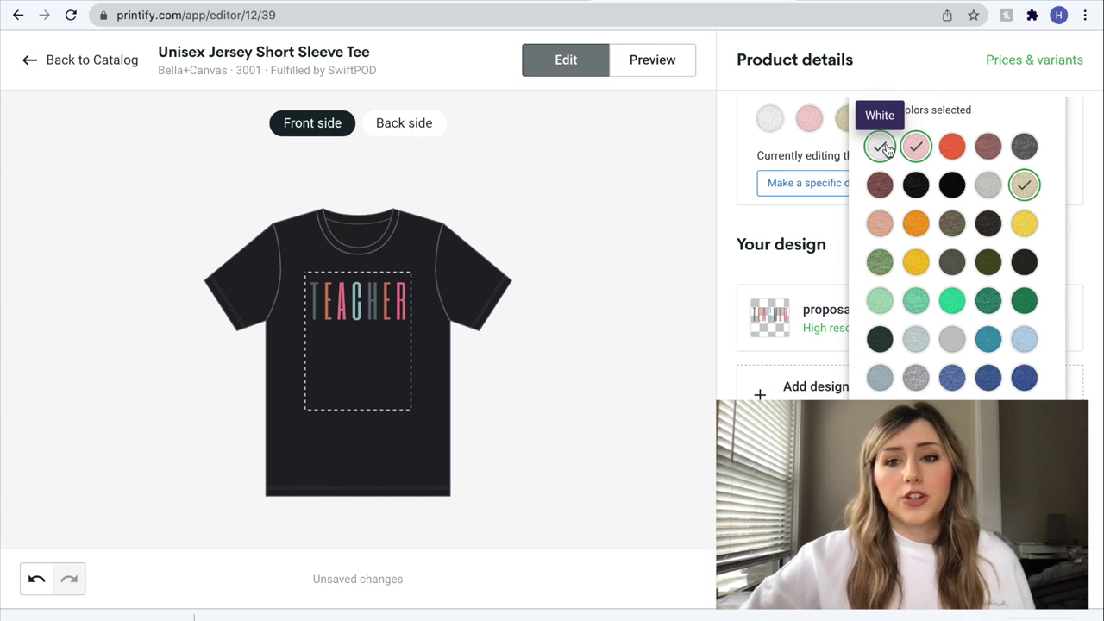
- Close the colour picker, keeping White, Soft Pink, Natural and Dark Grey Heather
left_click(839, 198)
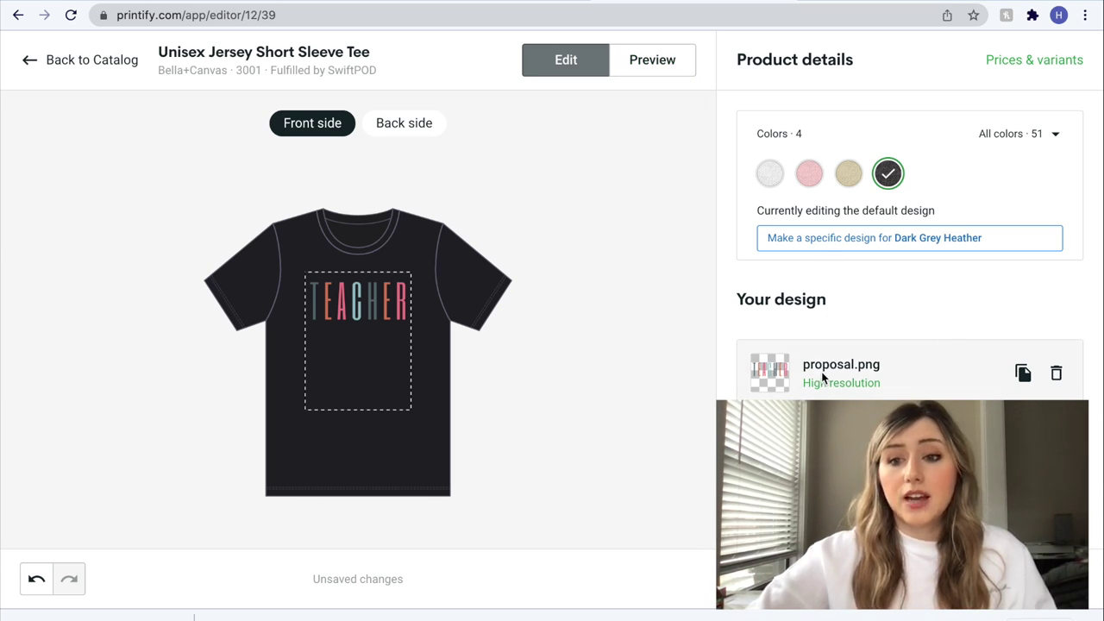
- Try and revert a separate Dark Grey Heather design, then preview mockups in all four colours
left_click(863, 238)
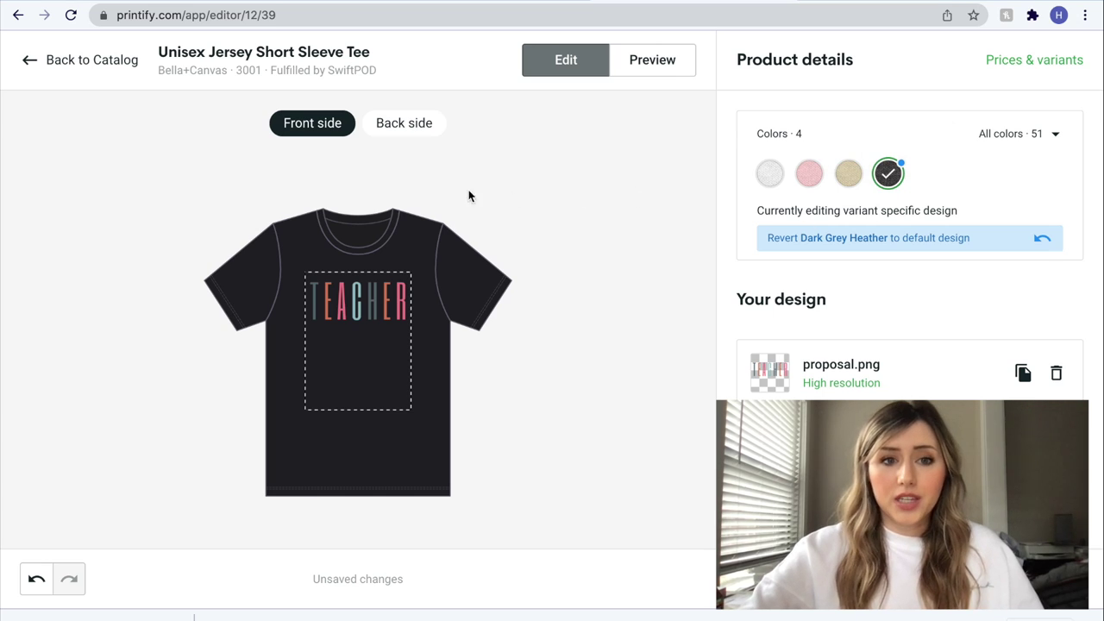
left_click(933, 254)
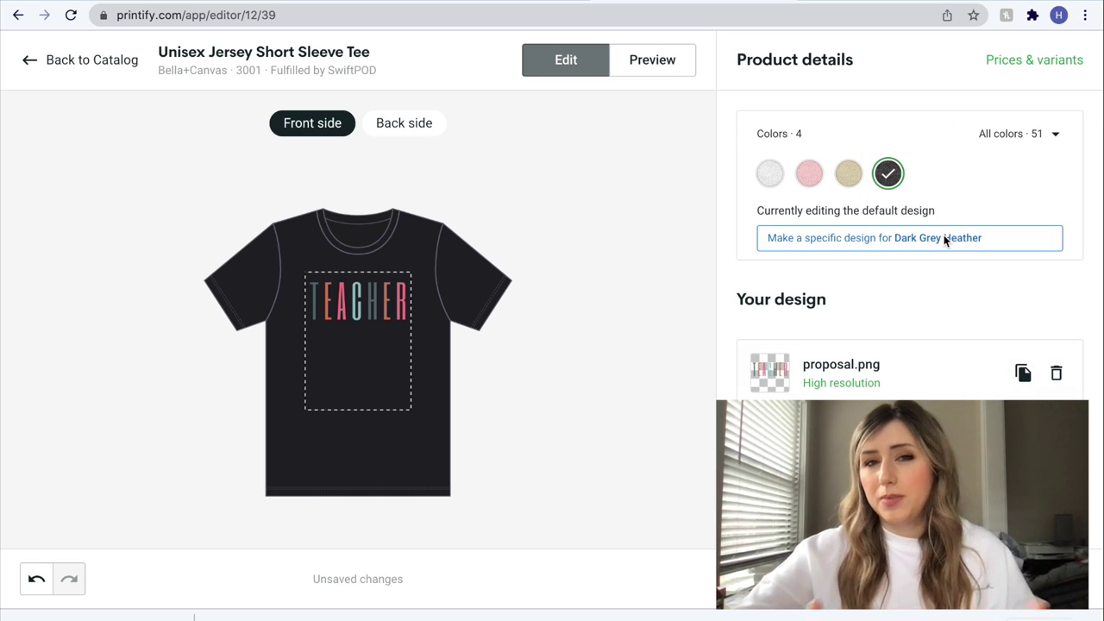
left_click(669, 68)
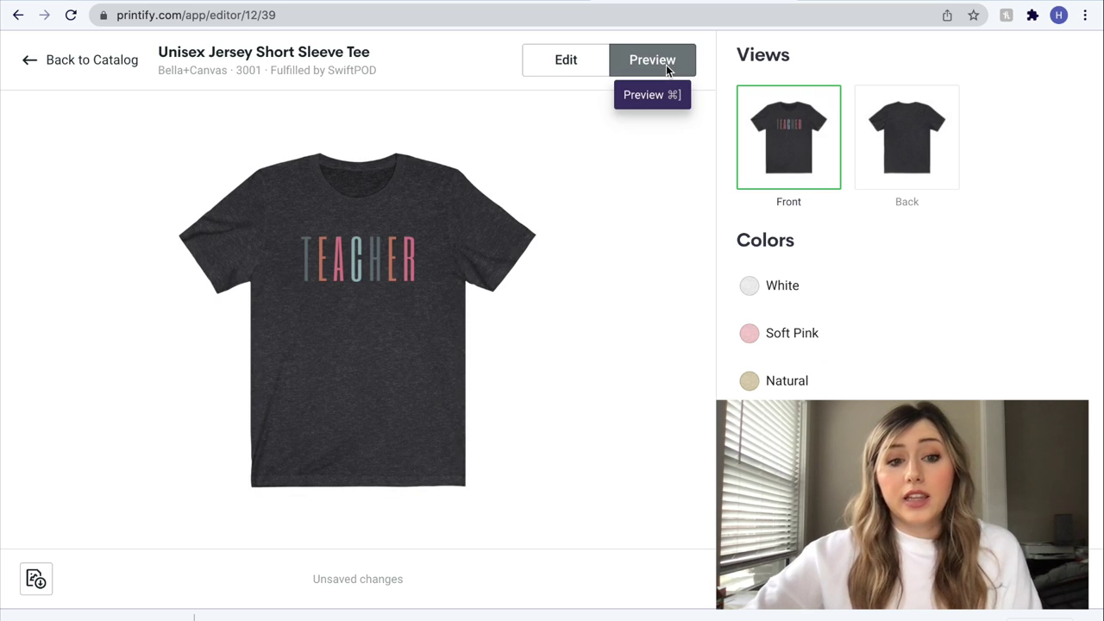
left_click(794, 299)
left_click(795, 338)
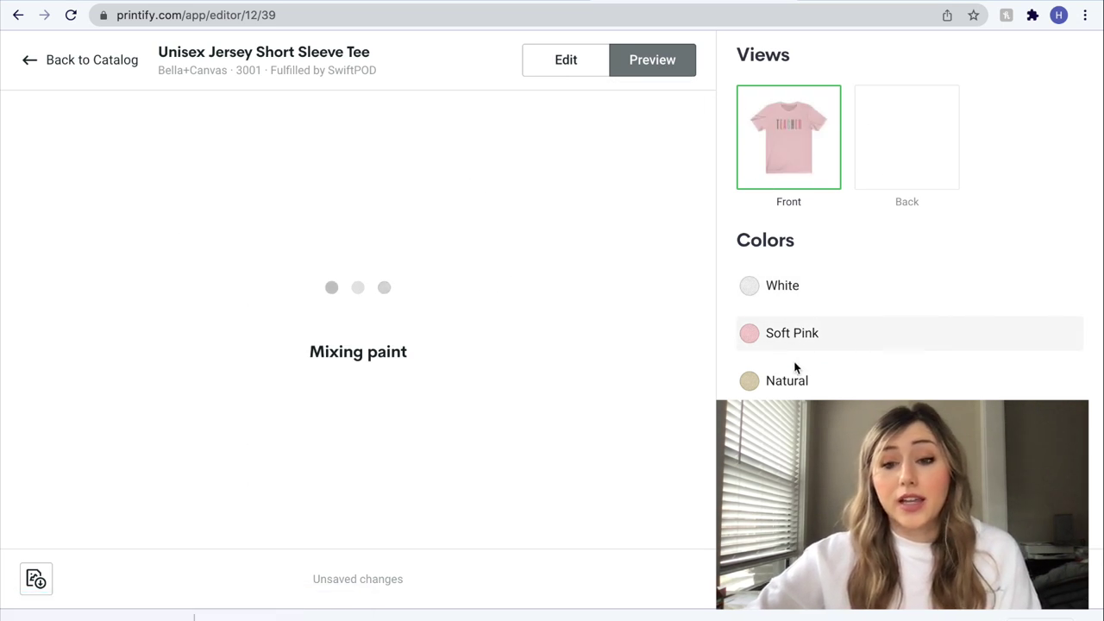
left_click(794, 378)
left_click(793, 428)
left_click(792, 289)
left_click(793, 336)
left_click(796, 380)
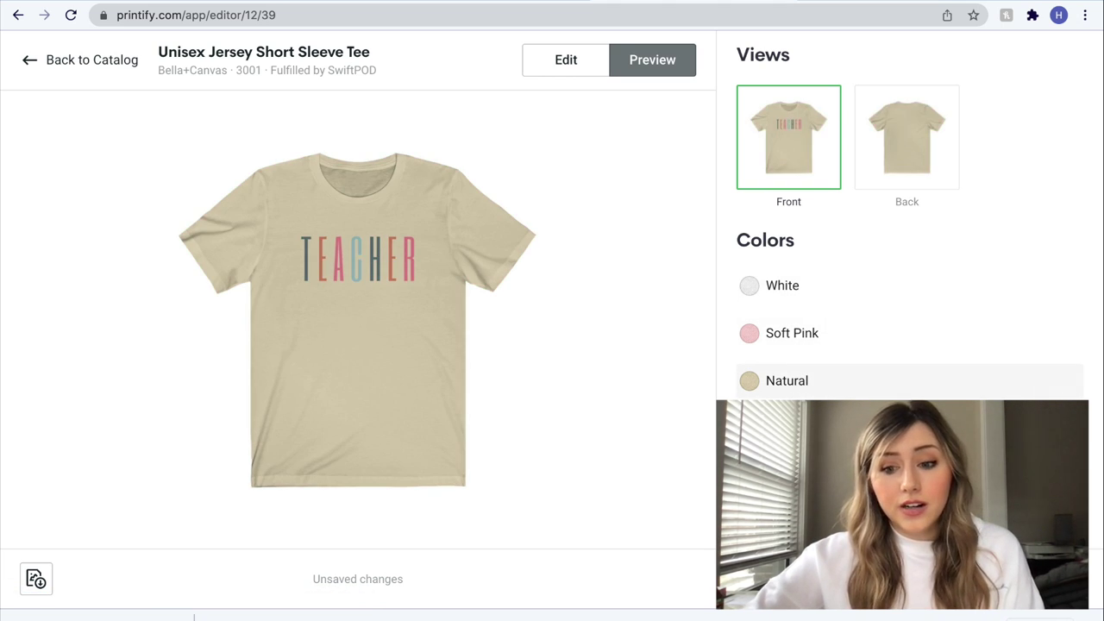
left_click(798, 291)
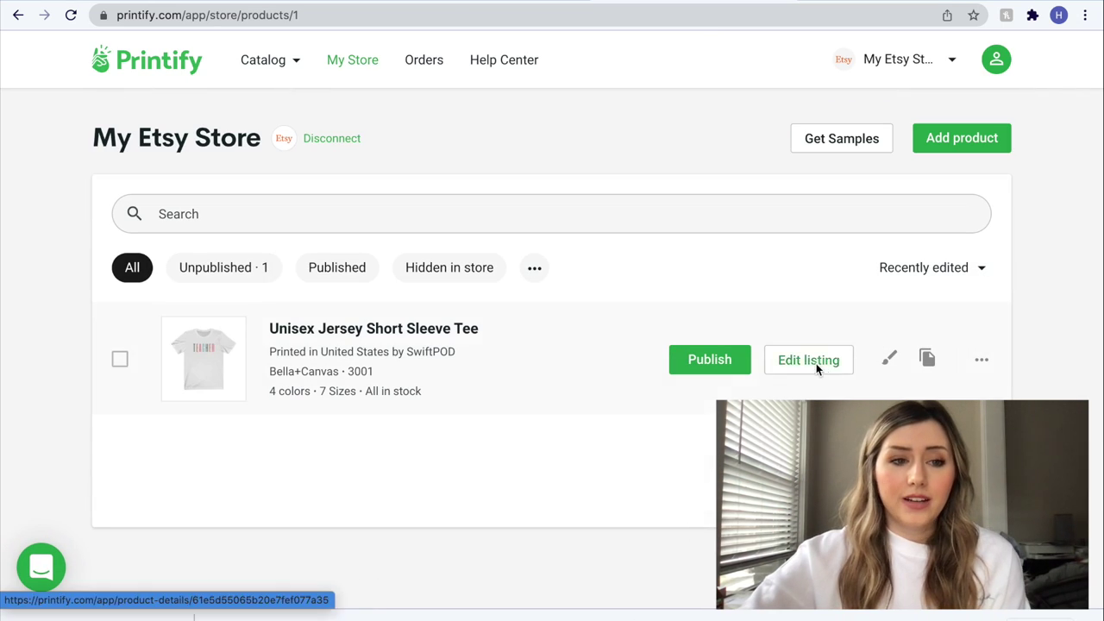
- Edit the listing and change its title to 'Teacher Short Sleeve Tee'
left_click(808, 360)
scroll(515, 377, "down", 3)
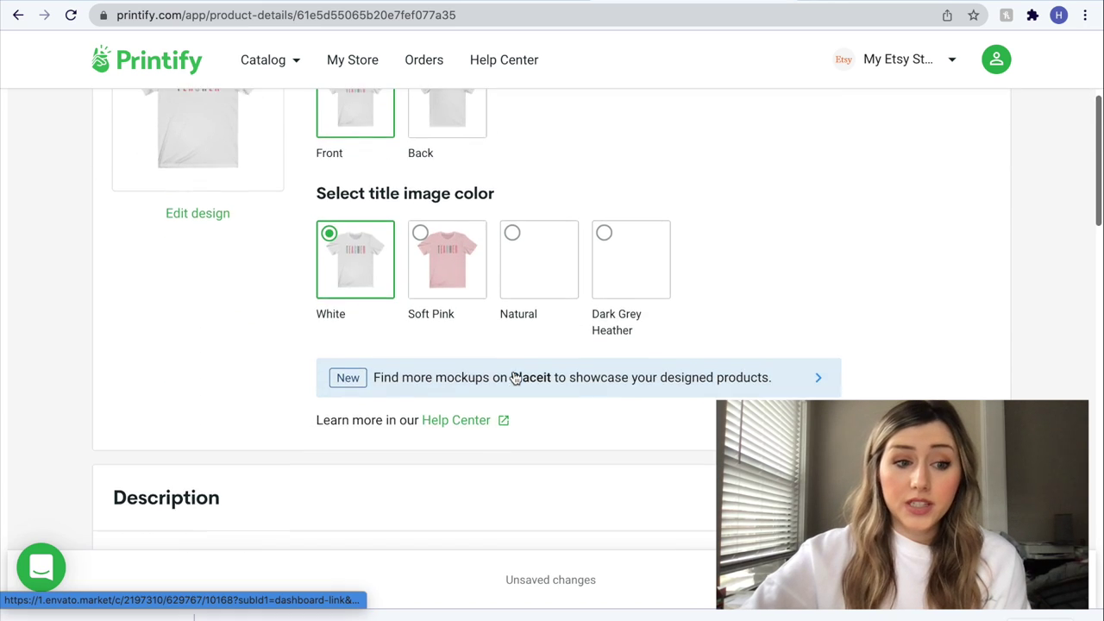
scroll(512, 380, "up", 2)
scroll(189, 310, "down", 5)
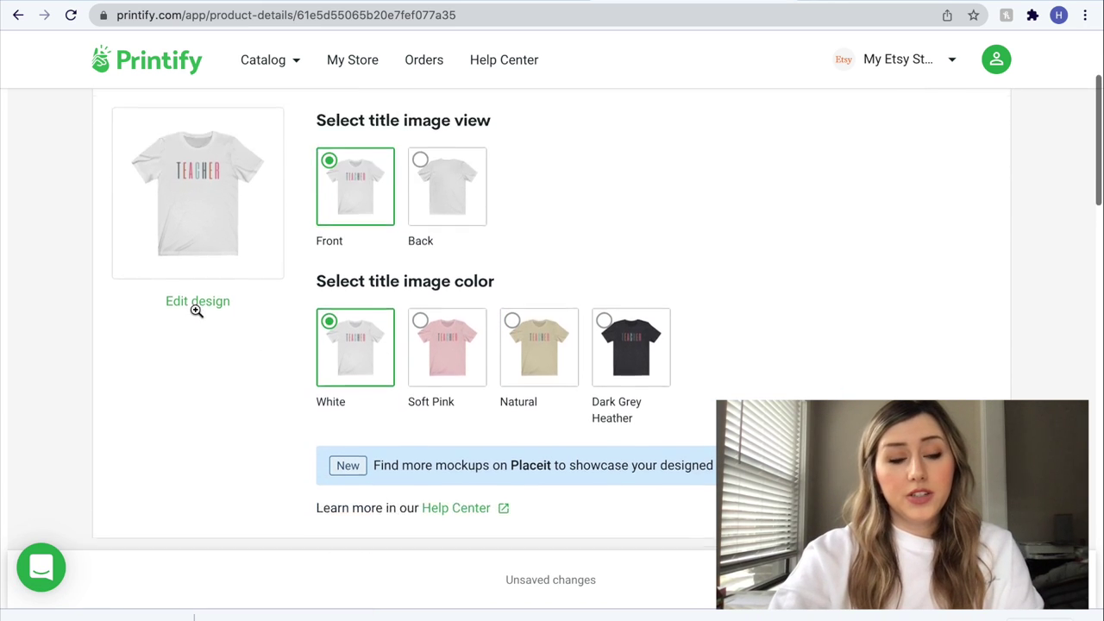
left_click_drag(204, 337, 84, 331)
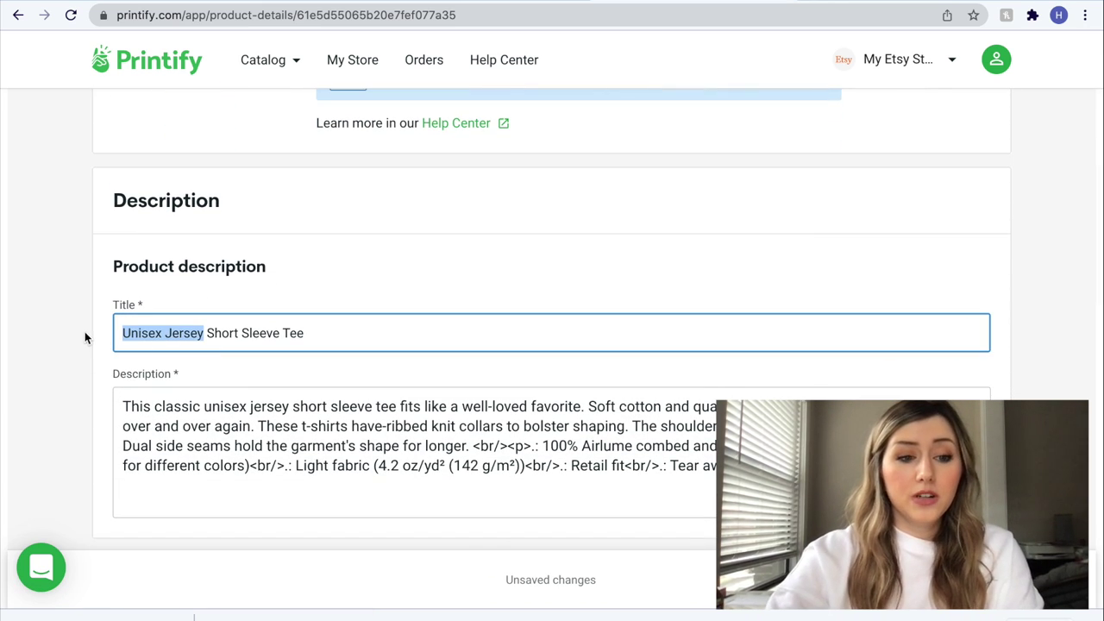
type("Teahce")
key("BackSpace")
key("BackSpace")
key("BackSpace")
type("cher")
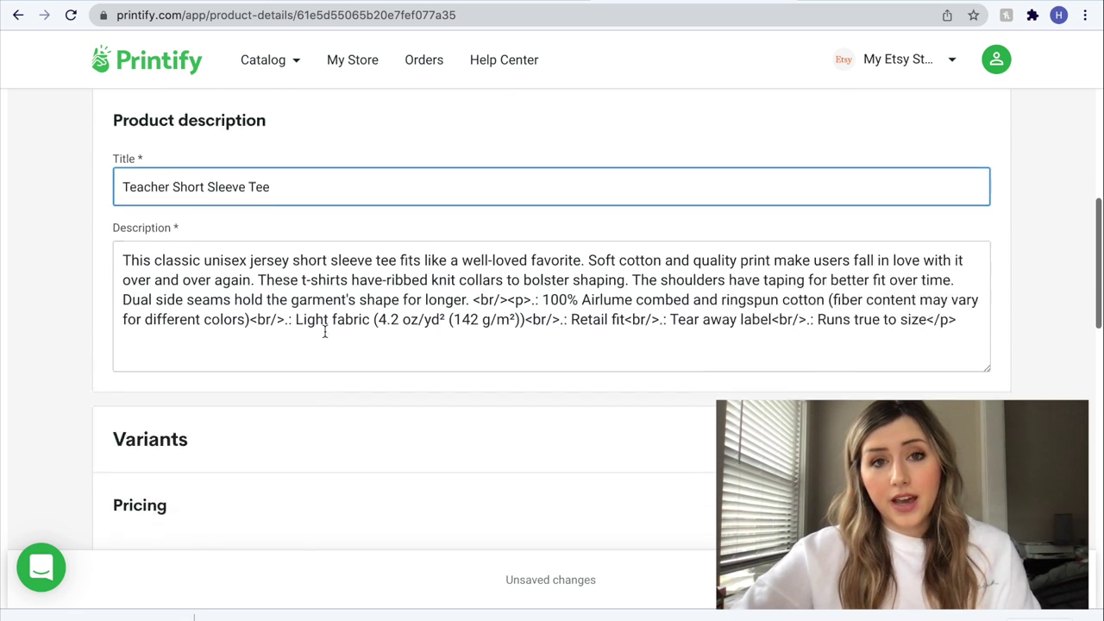
- Select all 28 variants in the Pricing section for bulk editing
scroll(325, 331, "down", 3)
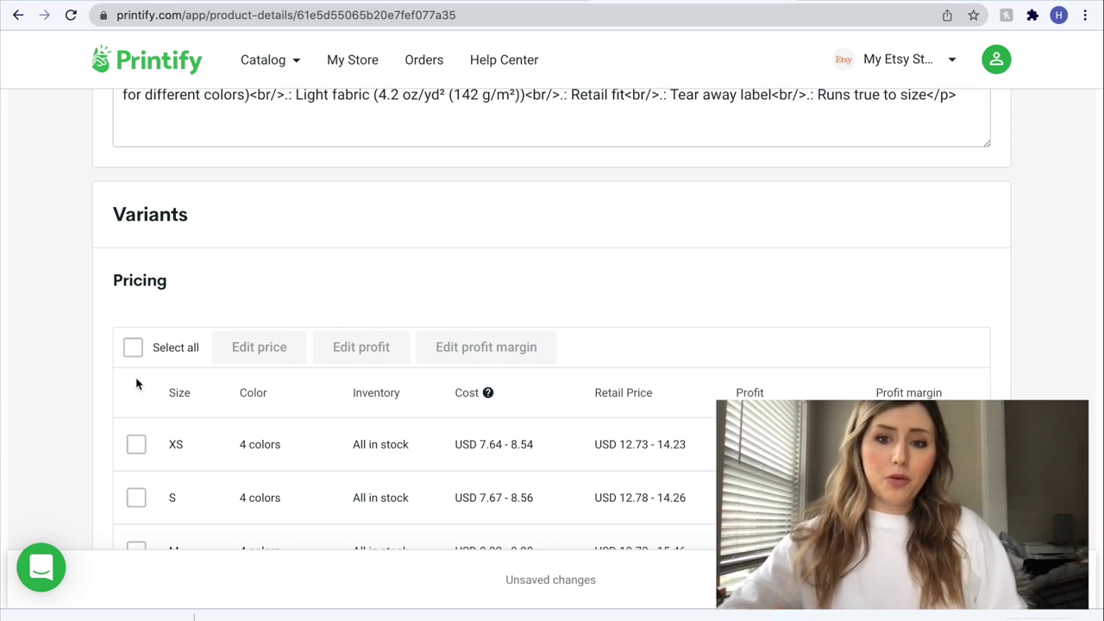
left_click(133, 348)
scroll(226, 205, "down", 2)
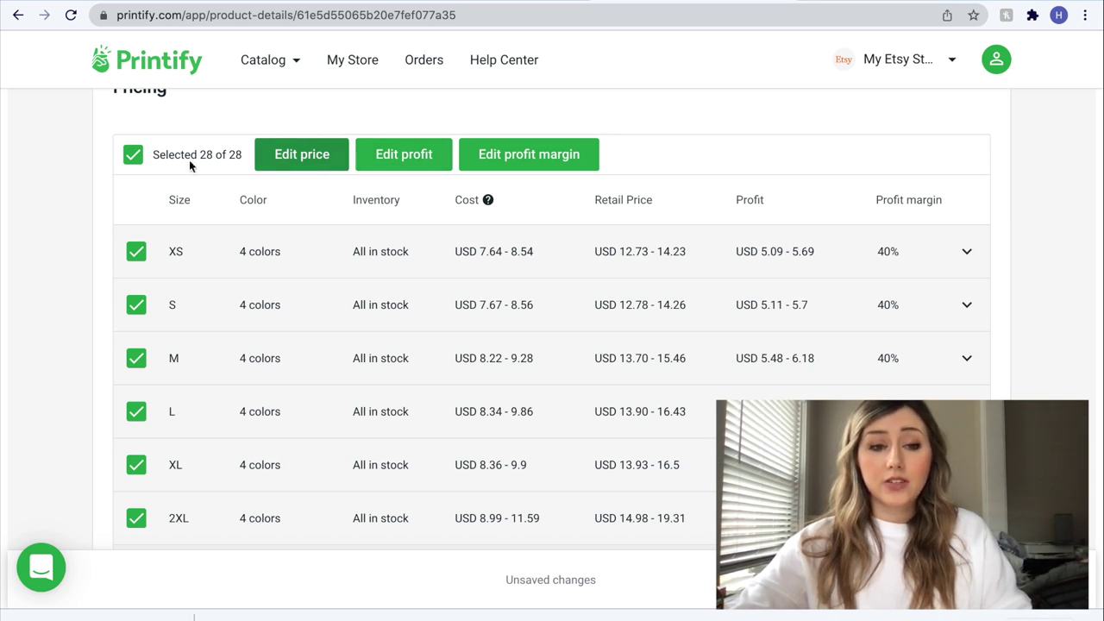
- Apply a flat USD 5.65 profit to all 28 selected variants
left_click(133, 156)
left_click(132, 156)
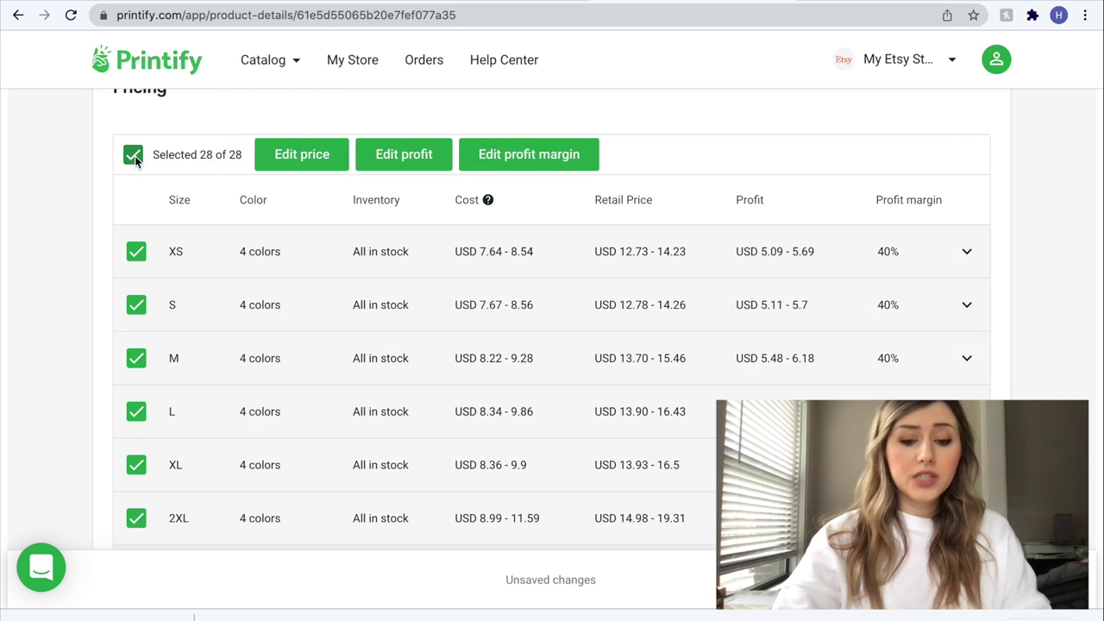
left_click(393, 154)
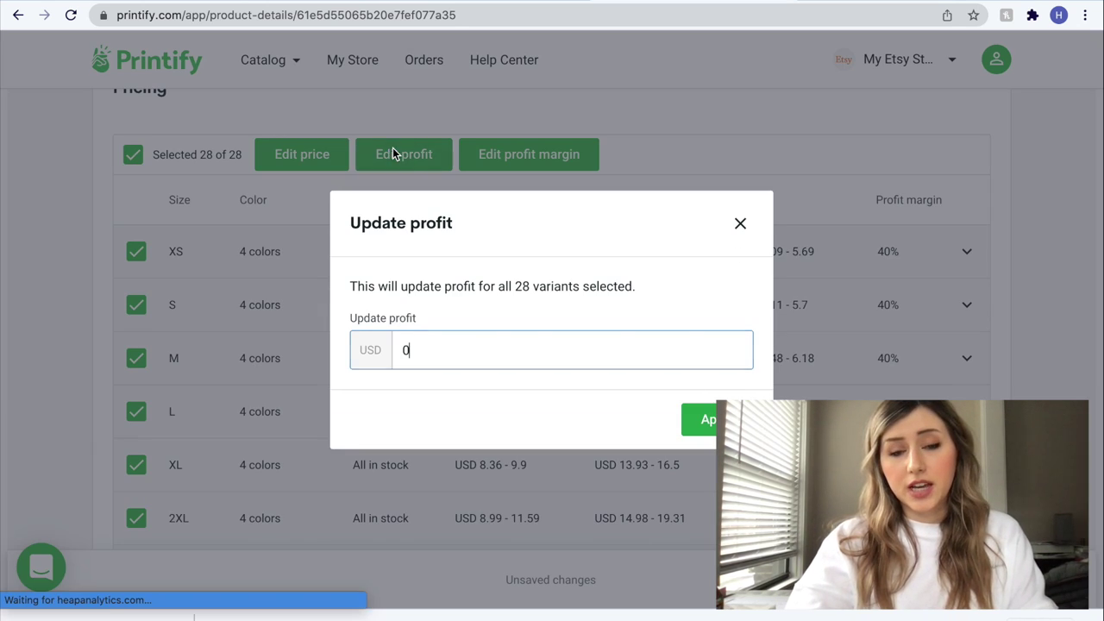
key("BackSpace")
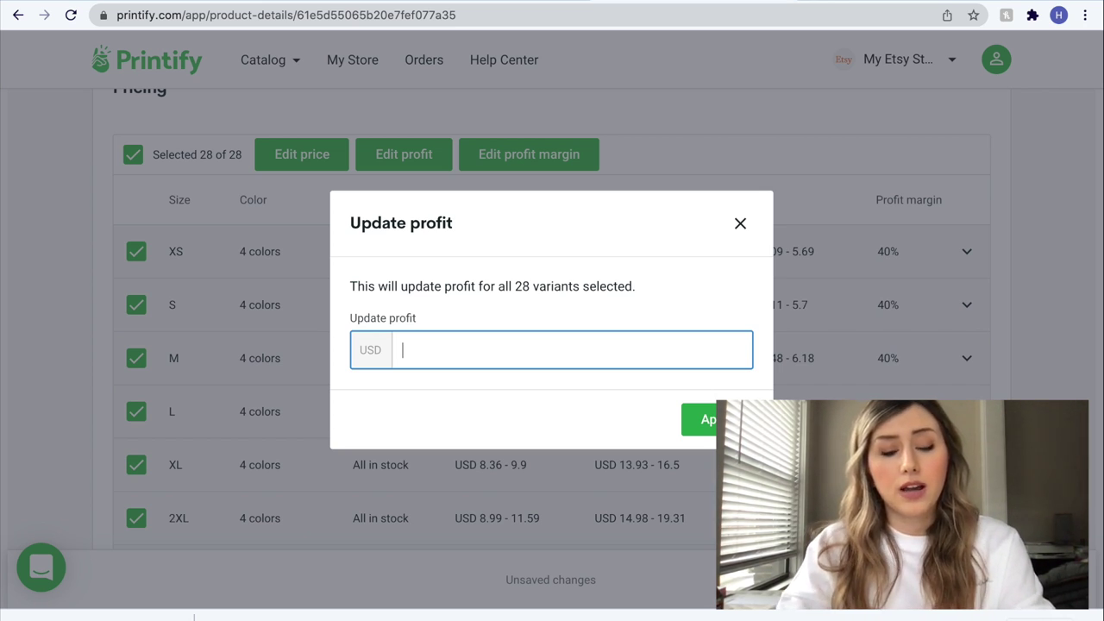
type(".5.65")
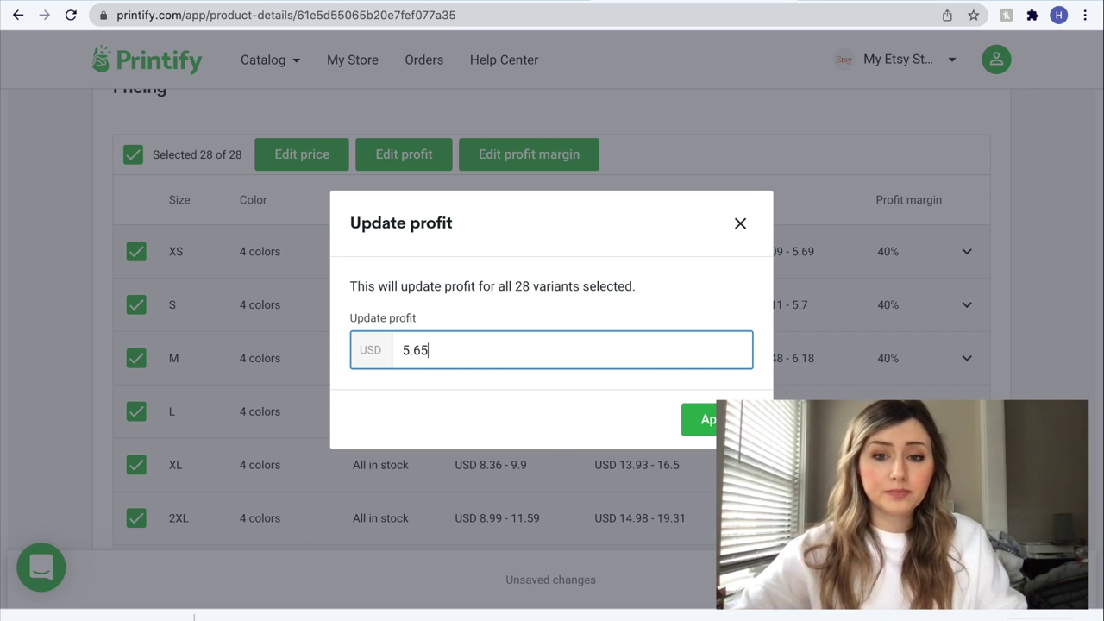
left_click(701, 419)
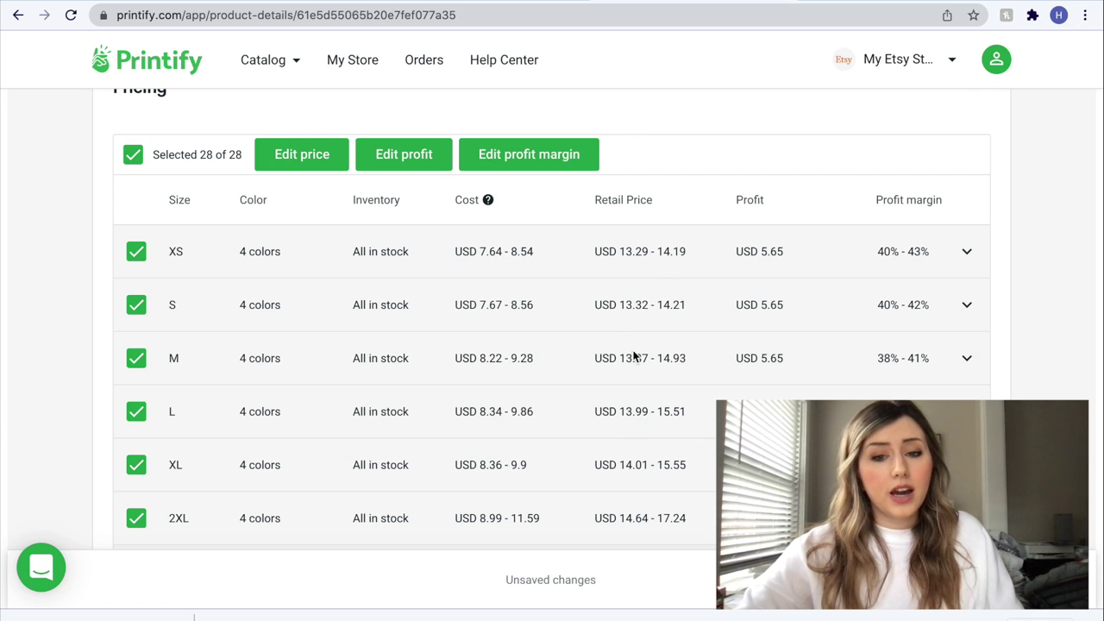
scroll(620, 519, "down", 1)
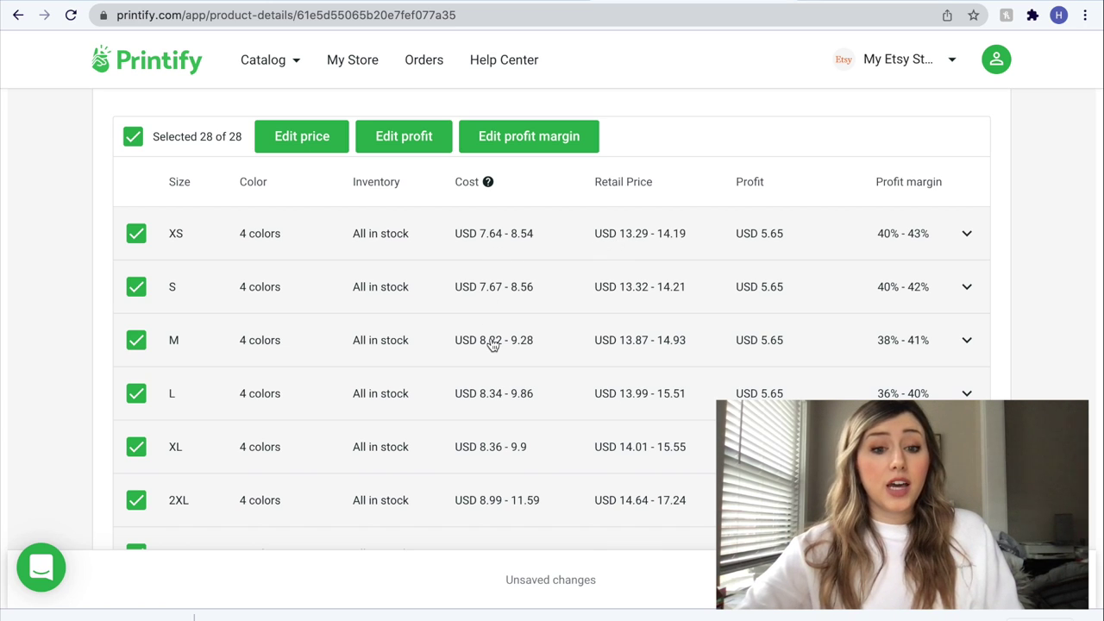
scroll(487, 348, "down", 3)
scroll(488, 349, "up", 1)
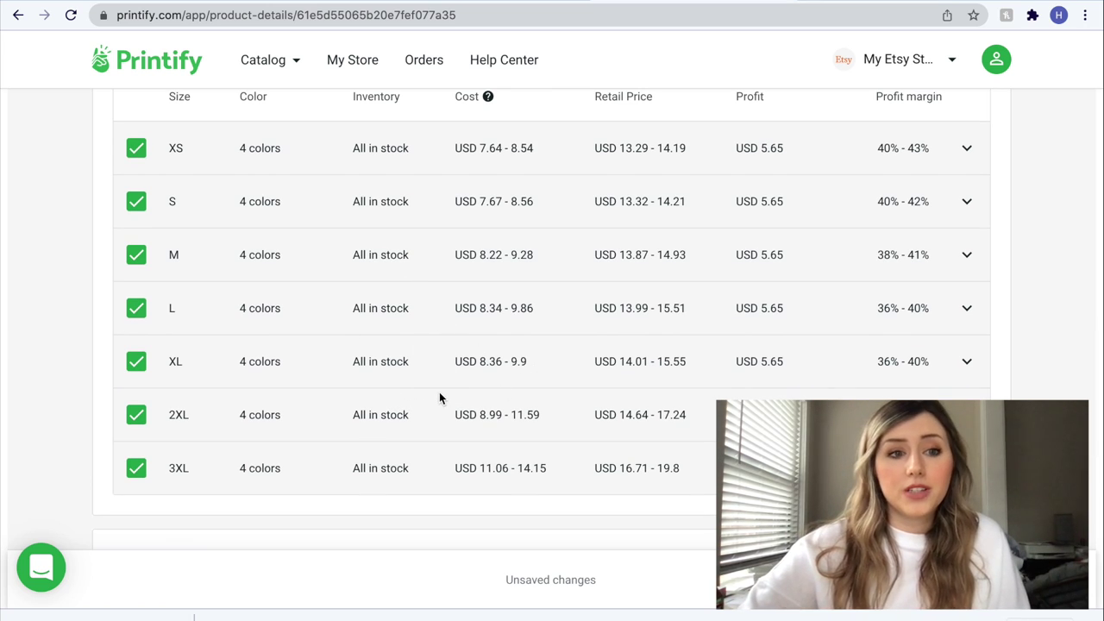
scroll(389, 363, "up", 1)
scroll(389, 362, "down", 1)
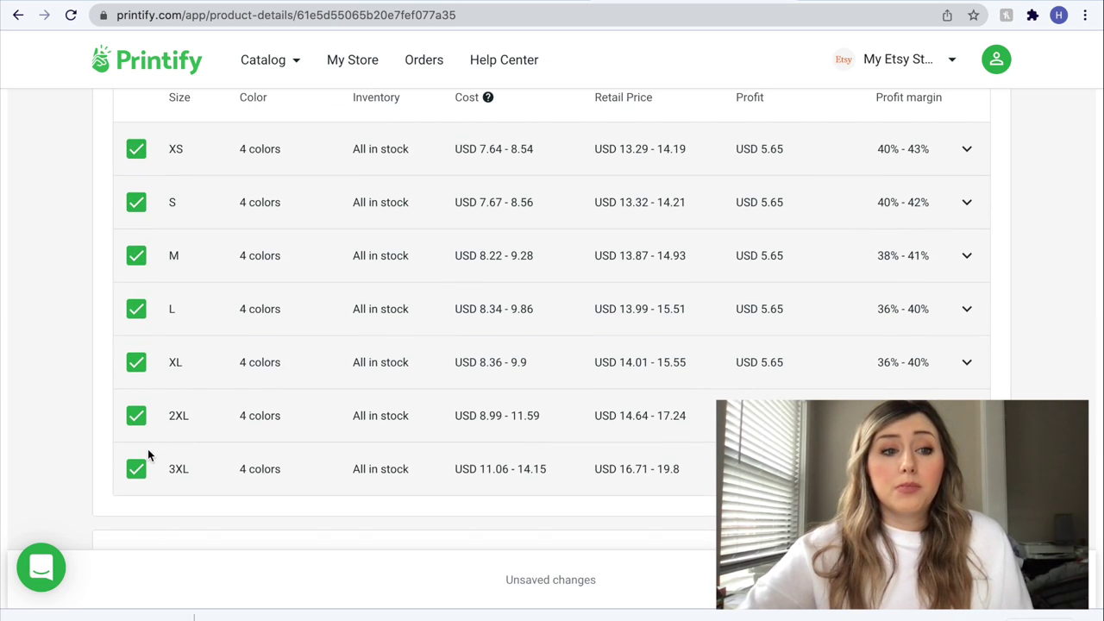
left_click(138, 470)
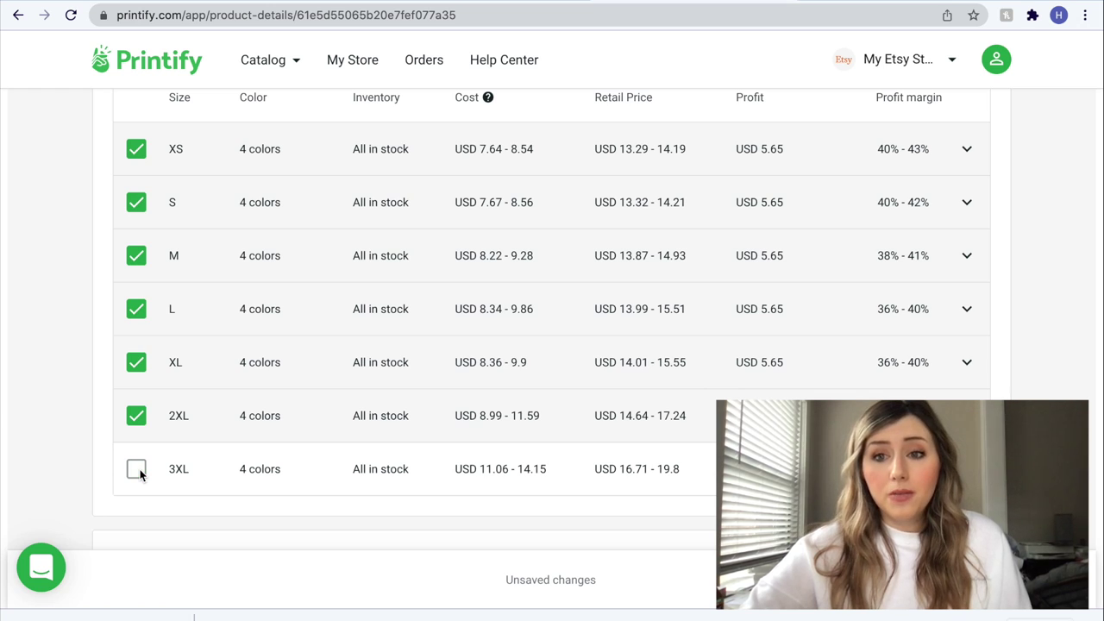
left_click(139, 152)
left_click(138, 150)
left_click(141, 471)
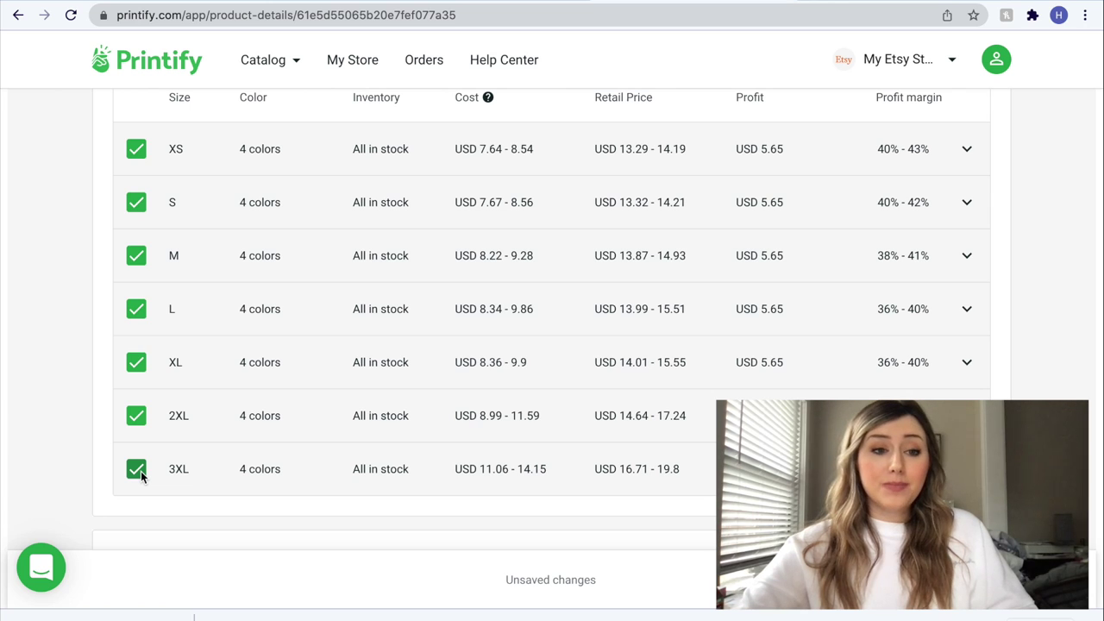
- Review the listing's Store details and Shipping profile sections before saving
scroll(141, 471, "down", 4)
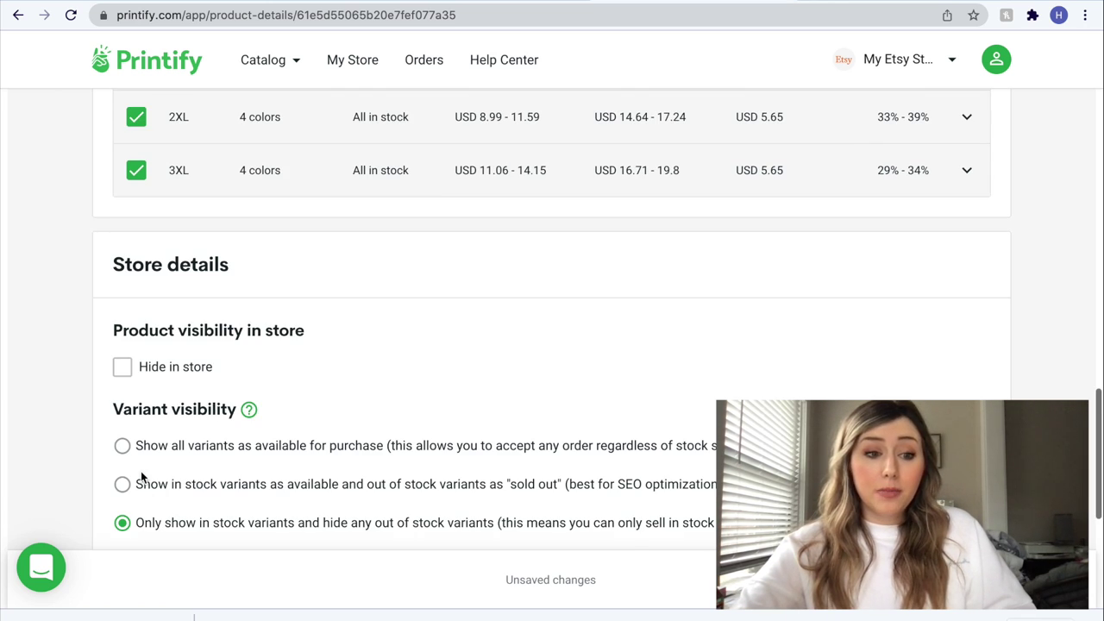
scroll(140, 471, "down", 3)
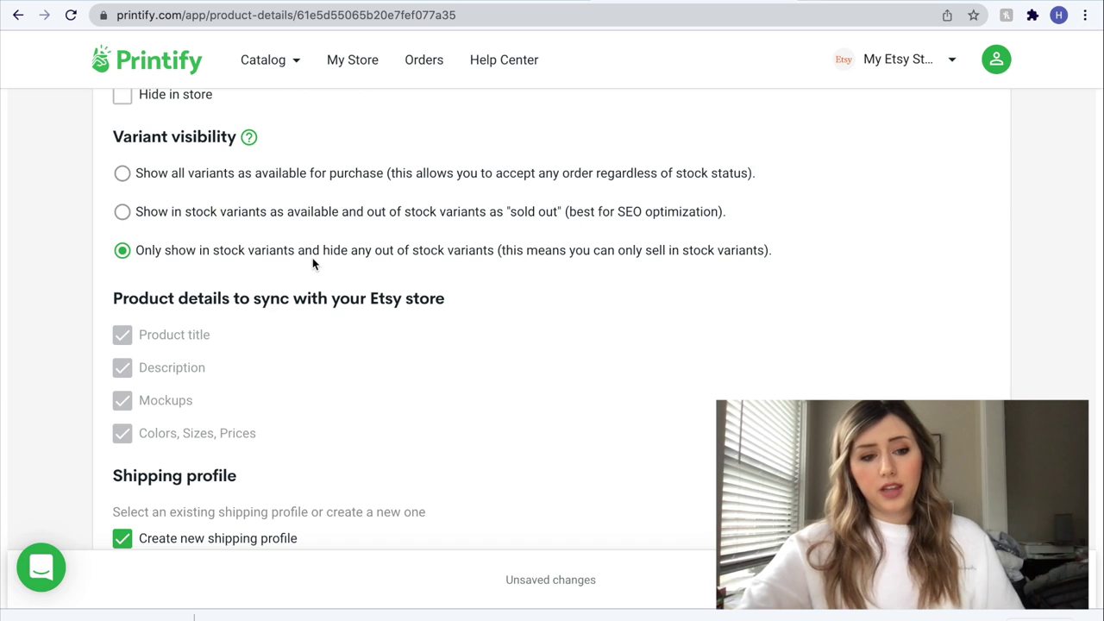
scroll(313, 259, "down", 2)
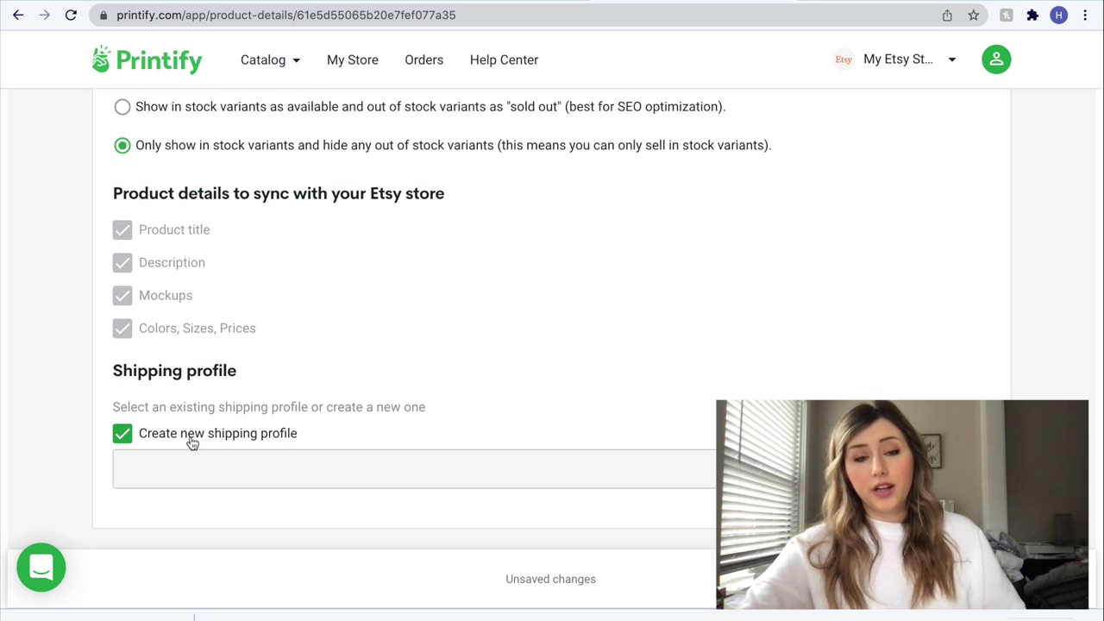